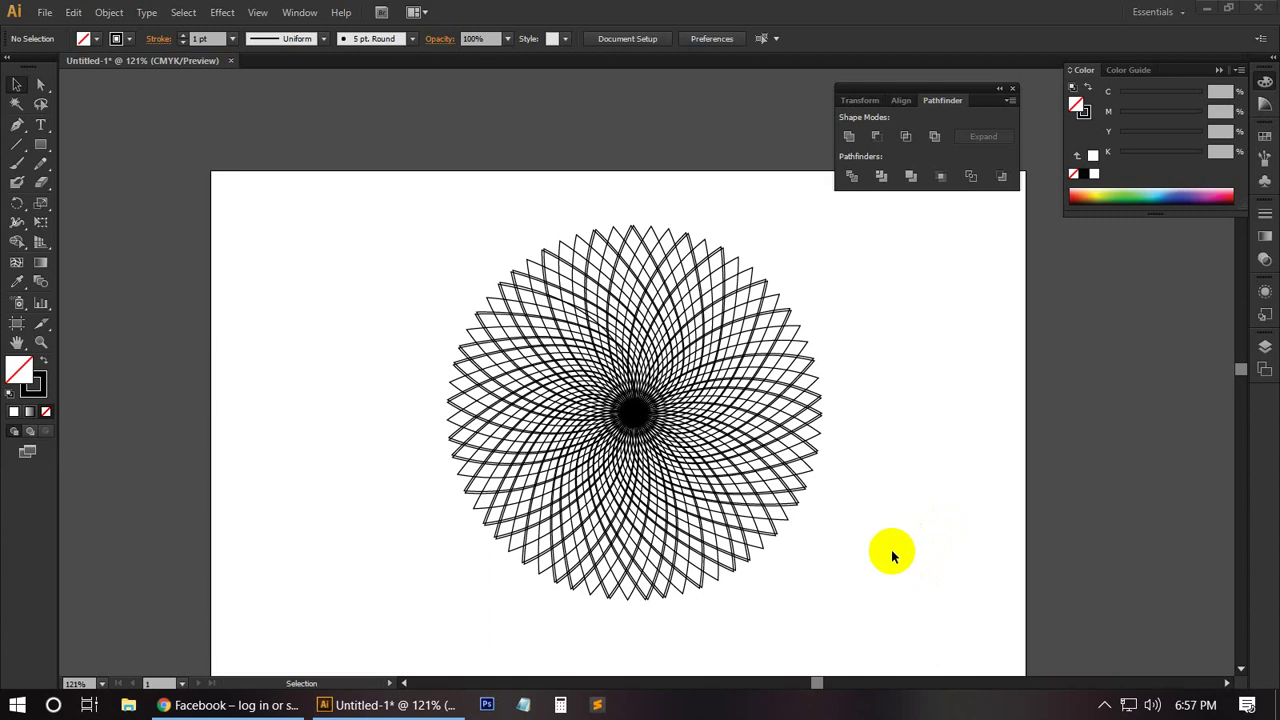
# Marquee-select the whole spirograph line pattern and delete it.
pyautogui.click(140, 363)
pyautogui.scroll(-2, 400, 310)
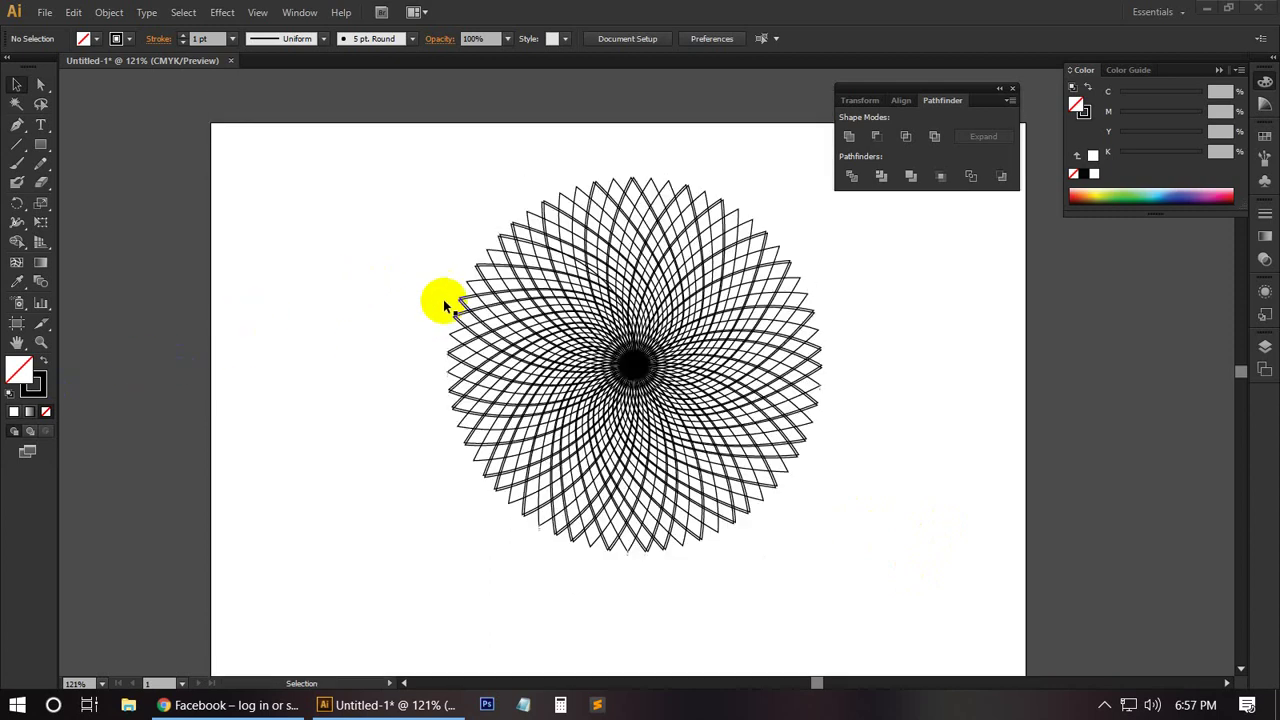
pyautogui.moveTo(358, 140)
pyautogui.mouseDown()
pyautogui.moveTo(898, 597)
pyautogui.moveTo(884, 592)
pyautogui.mouseUp()
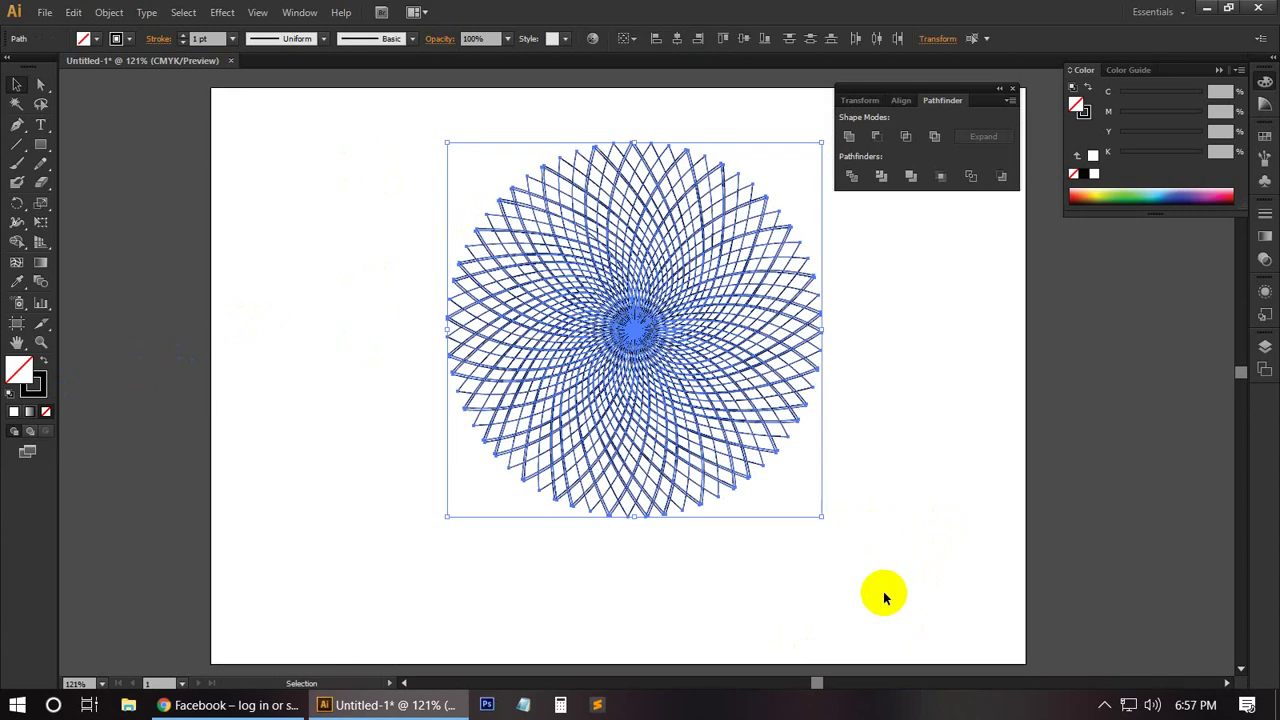
pyautogui.press('Delete')
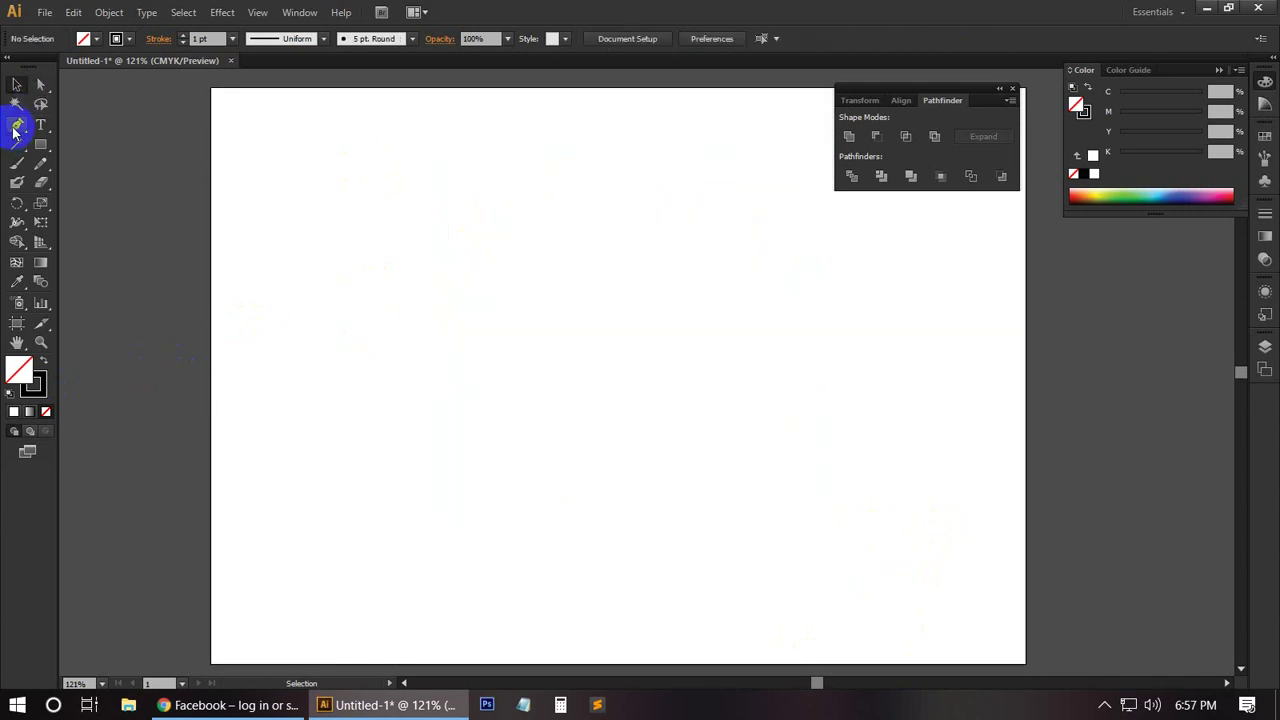
# Draw a curved leaf-shaped petal outline with the Pen tool.
pyautogui.click(15, 125)
pyautogui.click(492, 210)
pyautogui.moveTo(647, 337); pyautogui.dragTo(642, 437)
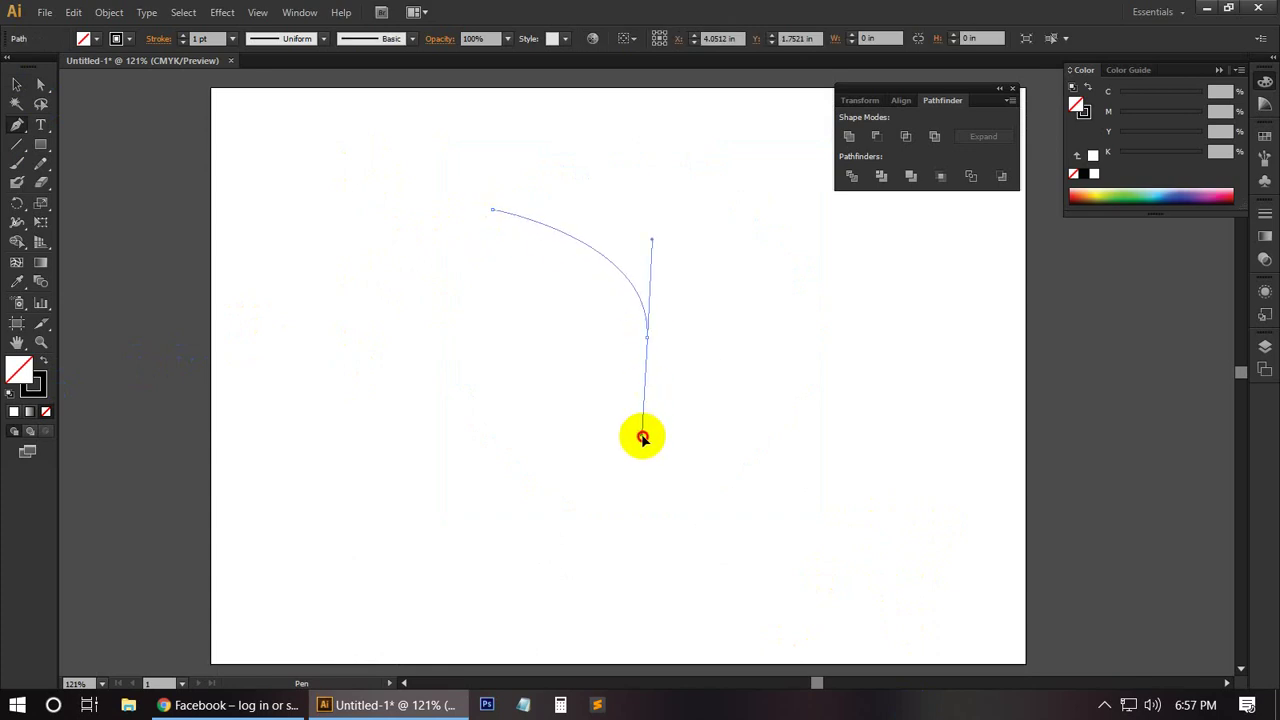
pyautogui.click(647, 337)
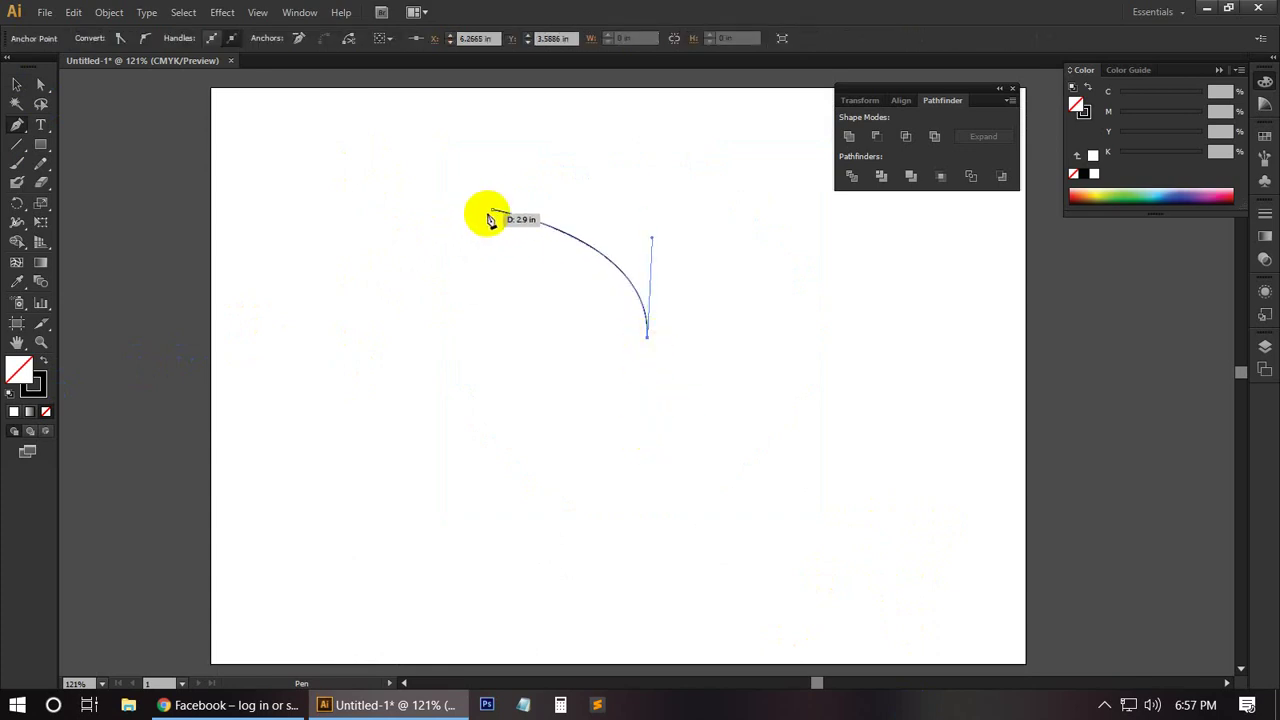
pyautogui.moveTo(492, 211); pyautogui.dragTo(480, 114)
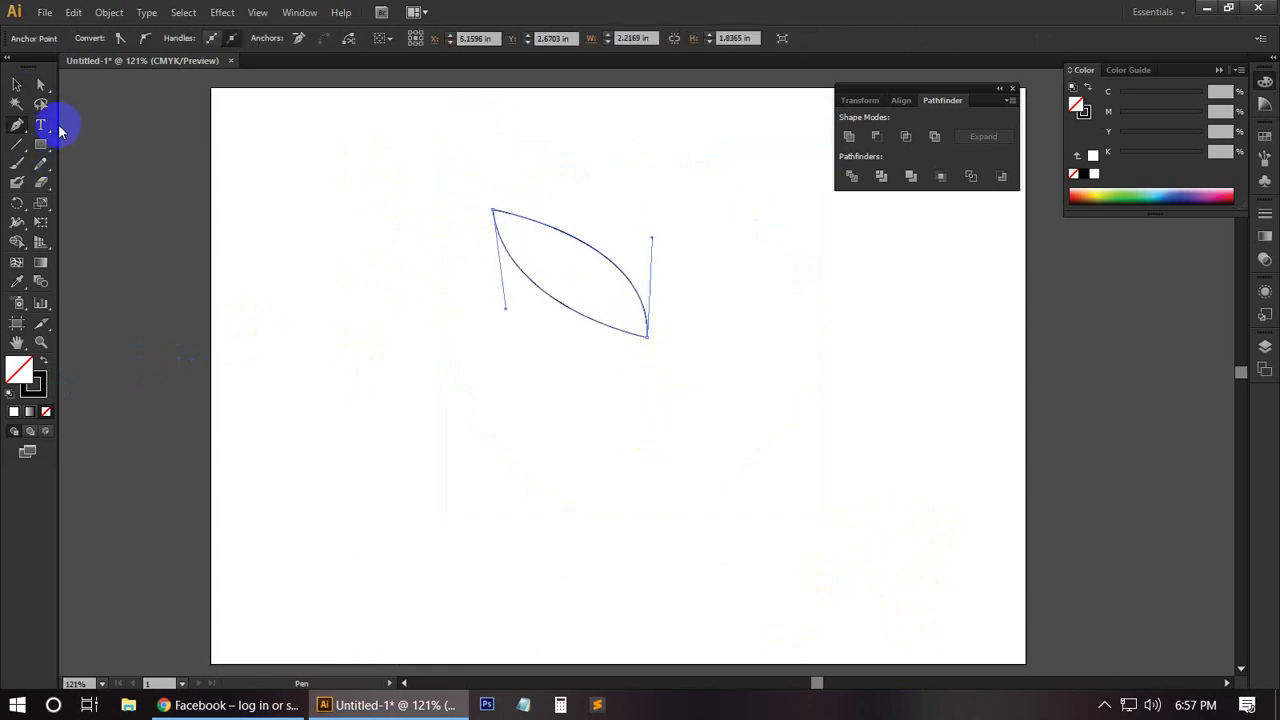
# Rotate a copy of the leaf around a pivot at its base.
pyautogui.click(18, 87)
pyautogui.click(18, 207)
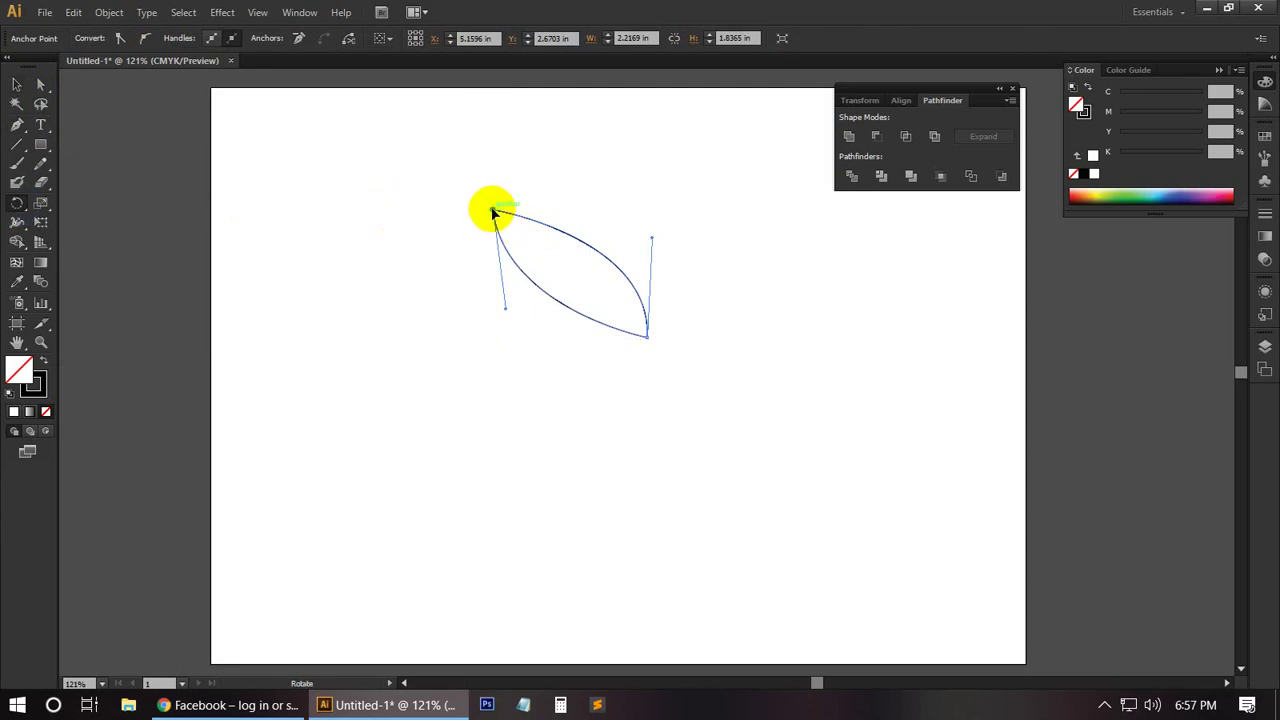
pyautogui.click(656, 347)
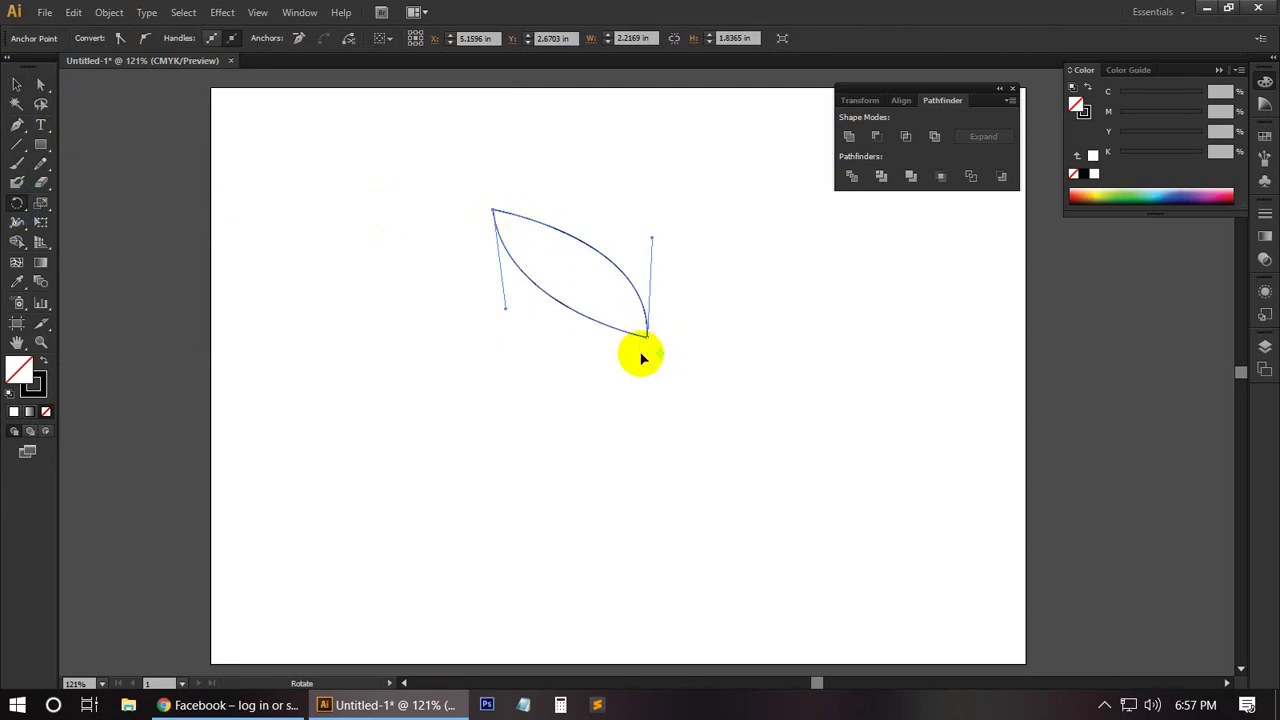
pyautogui.moveTo(570, 243)
pyautogui.mouseDown()
pyautogui.moveTo(640, 205)
pyautogui.moveTo(614, 201)
pyautogui.mouseUp()
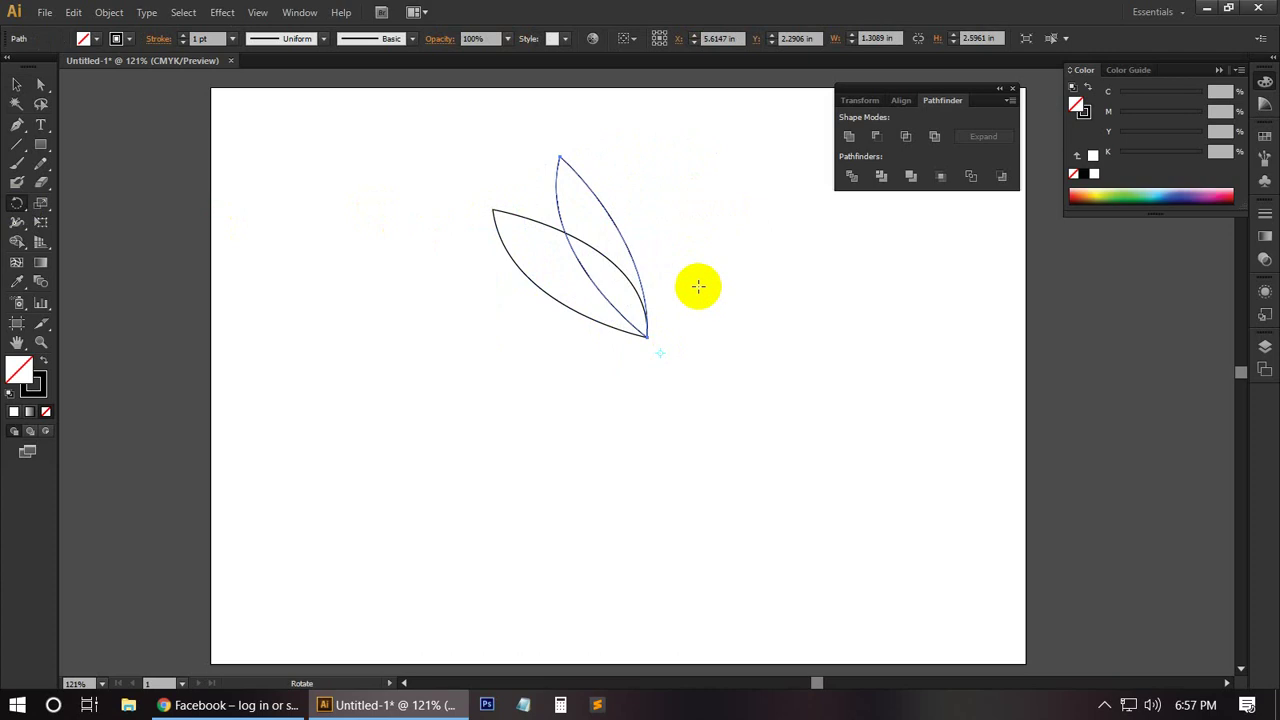
pyautogui.hotkey('ctrl', 'z')
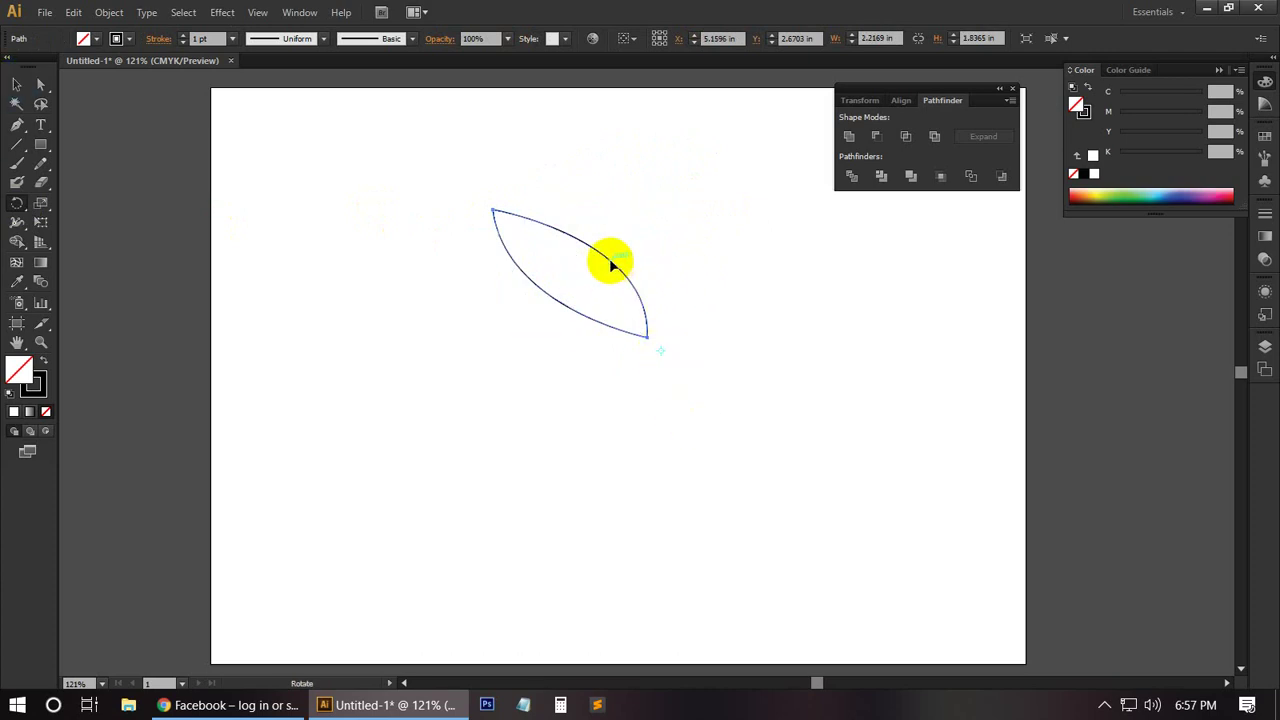
pyautogui.moveTo(618, 266); pyautogui.dragTo(751, 274)
# Repeat the rotated copy with Ctrl+D to fill out the flower's petals.
pyautogui.hotkey('ctrl', 'd')
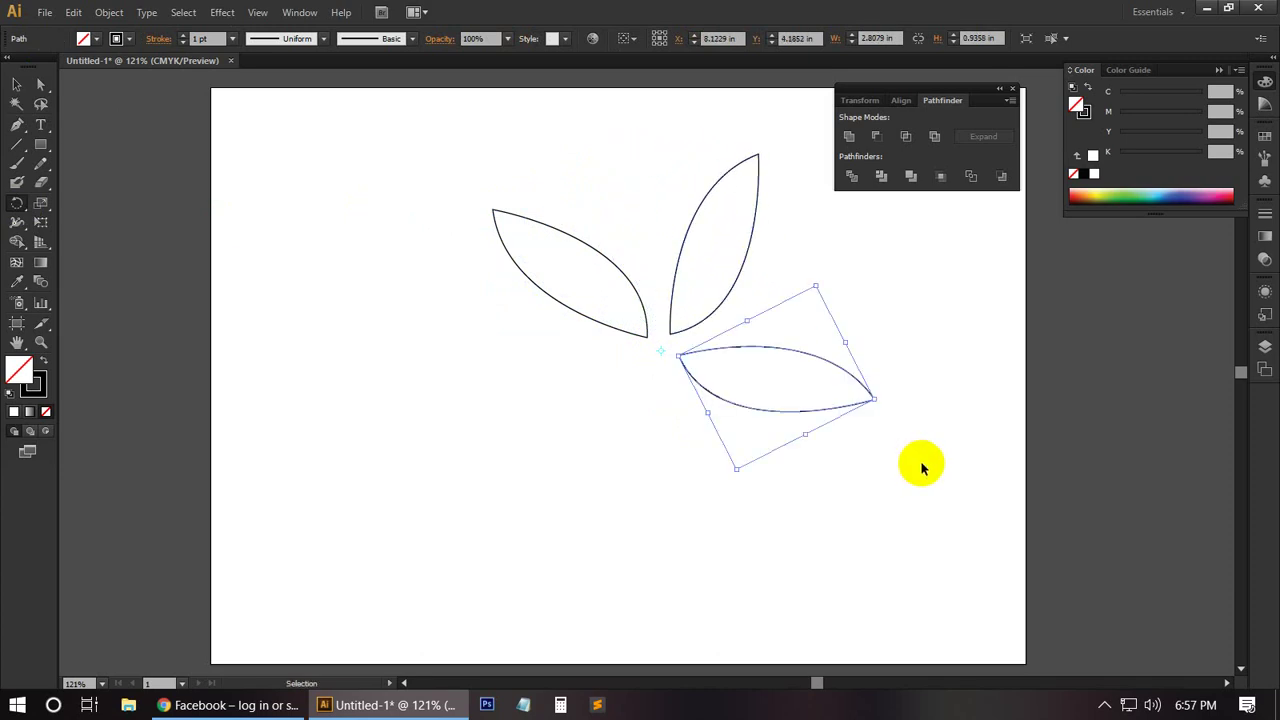
pyautogui.hotkey('ctrl', 'd')
pyautogui.hotkey('ctrl', 'd')
pyautogui.hotkey('ctrl', 'd')
pyautogui.hotkey('ctrl', 'd')
pyautogui.hotkey('ctrl', 'd')
pyautogui.hotkey('ctrl', 'd')
pyautogui.hotkey('ctrl', 'd')
pyautogui.hotkey('ctrl', 'd')
pyautogui.hotkey('ctrl', 'd')
pyautogui.hotkey('ctrl', 'd')
pyautogui.hotkey('ctrl', 'd')
pyautogui.hotkey('ctrl', 'd')
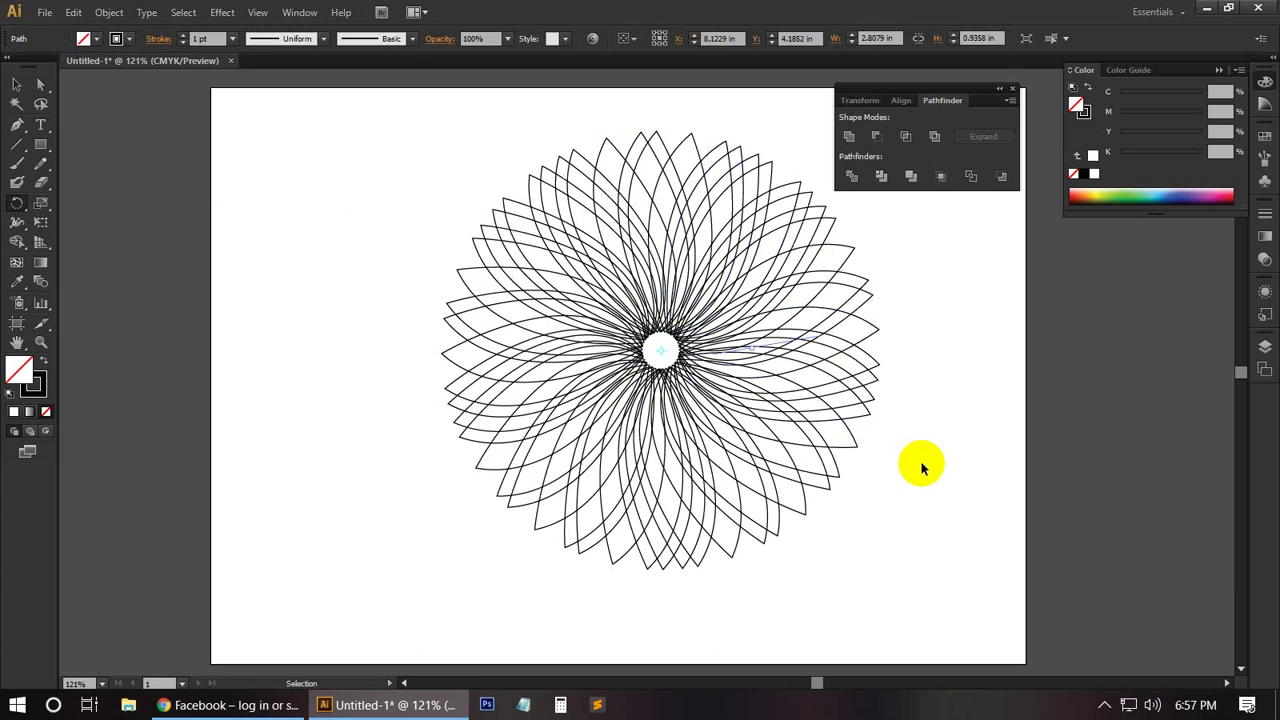
pyautogui.hotkey('ctrl', 'd')
pyautogui.hotkey('ctrl', 'd')
pyautogui.hotkey('ctrl', 'd')
pyautogui.hotkey('ctrl', 'd')
pyautogui.hotkey('ctrl', 'd')
pyautogui.hotkey('ctrl', 'd')
pyautogui.hotkey('ctrl', 'd')
pyautogui.hotkey('ctrl', 'd')
pyautogui.hotkey('ctrl', 'd')
pyautogui.hotkey('ctrl', 'd')
pyautogui.hotkey('ctrl', 'd')
pyautogui.hotkey('ctrl', 'd')
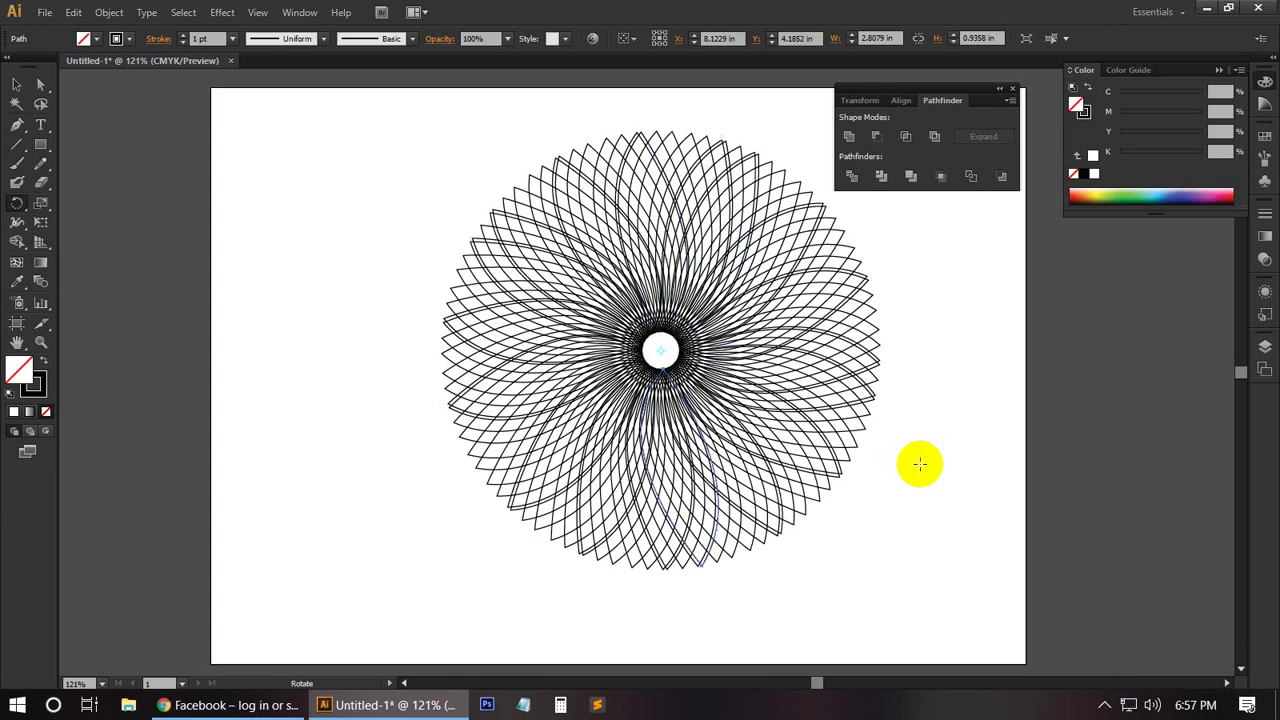
pyautogui.hotkey('ctrl', 'd')
pyautogui.hotkey('ctrl', 'd')
pyautogui.click(133, 257)
# Marquee-select the whole finished leaf-petal flower.
pyautogui.click(38, 90)
pyautogui.click(324, 346)
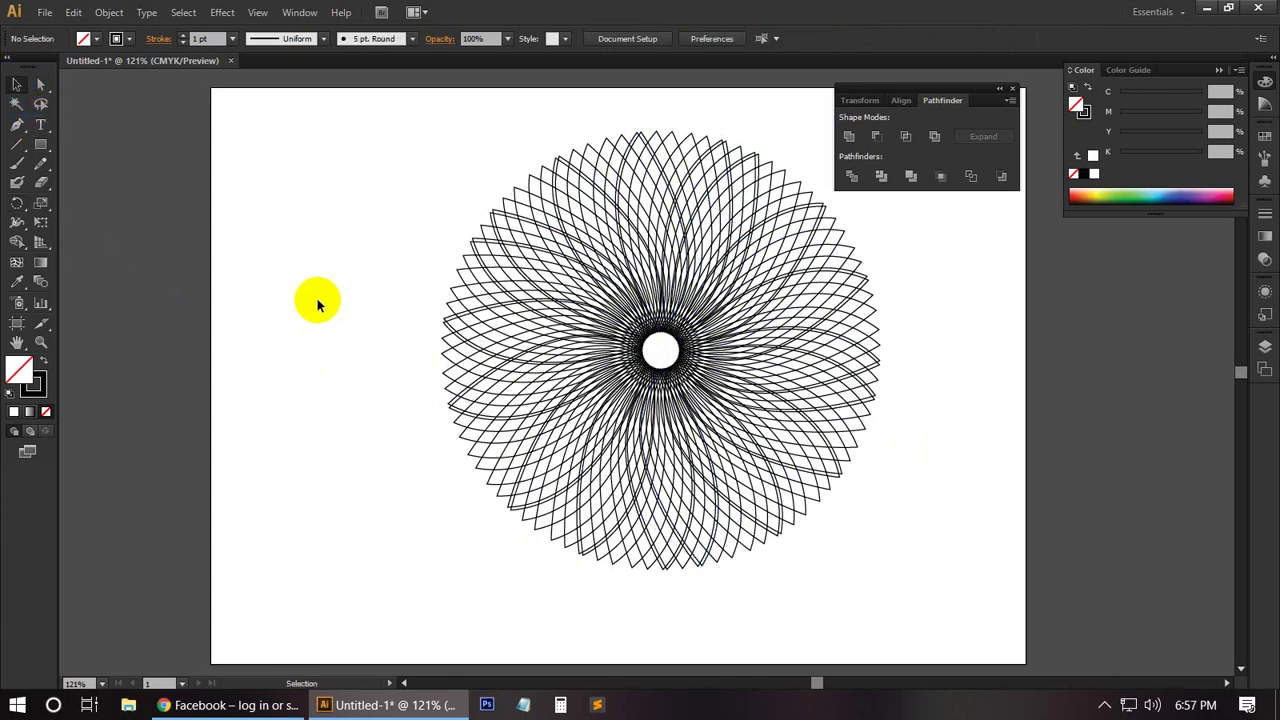
pyautogui.scroll(1, 434, 249)
pyautogui.scroll(-1, 366, 157)
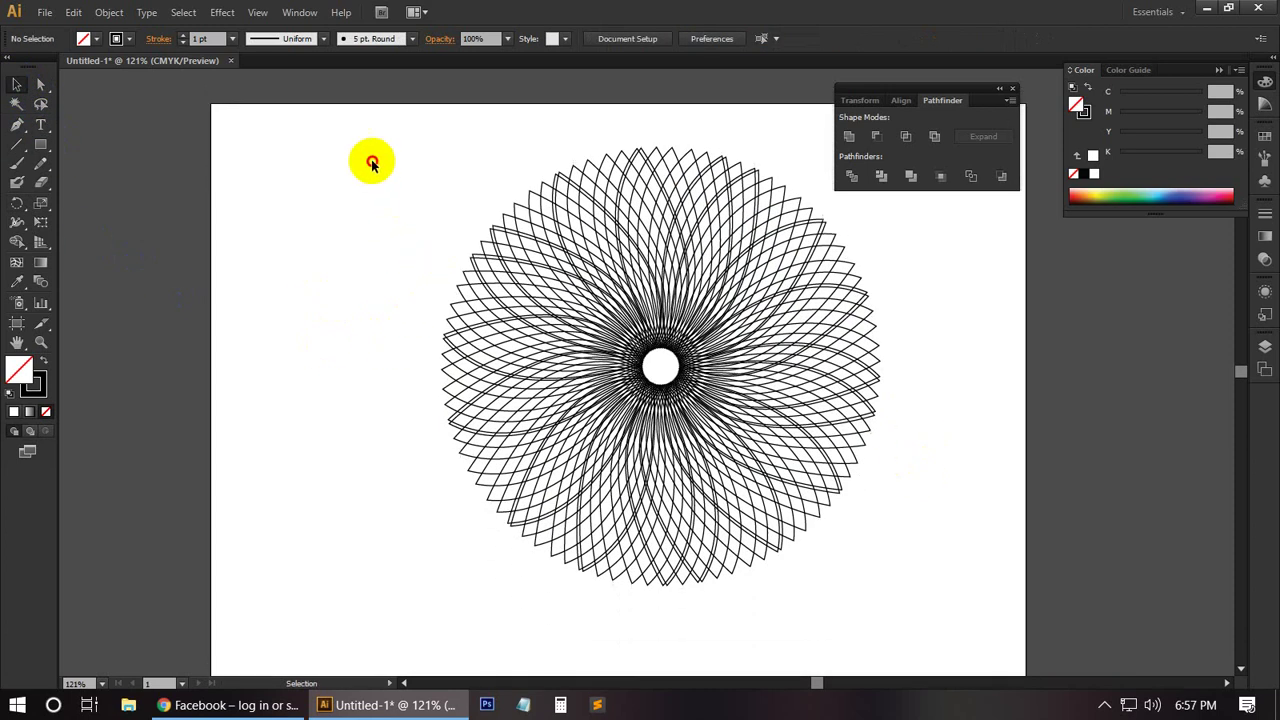
pyautogui.moveTo(370, 160); pyautogui.dragTo(947, 620)
# Delete the flower and draw a wide solid black rectangle with no outline.
pyautogui.press('Delete')
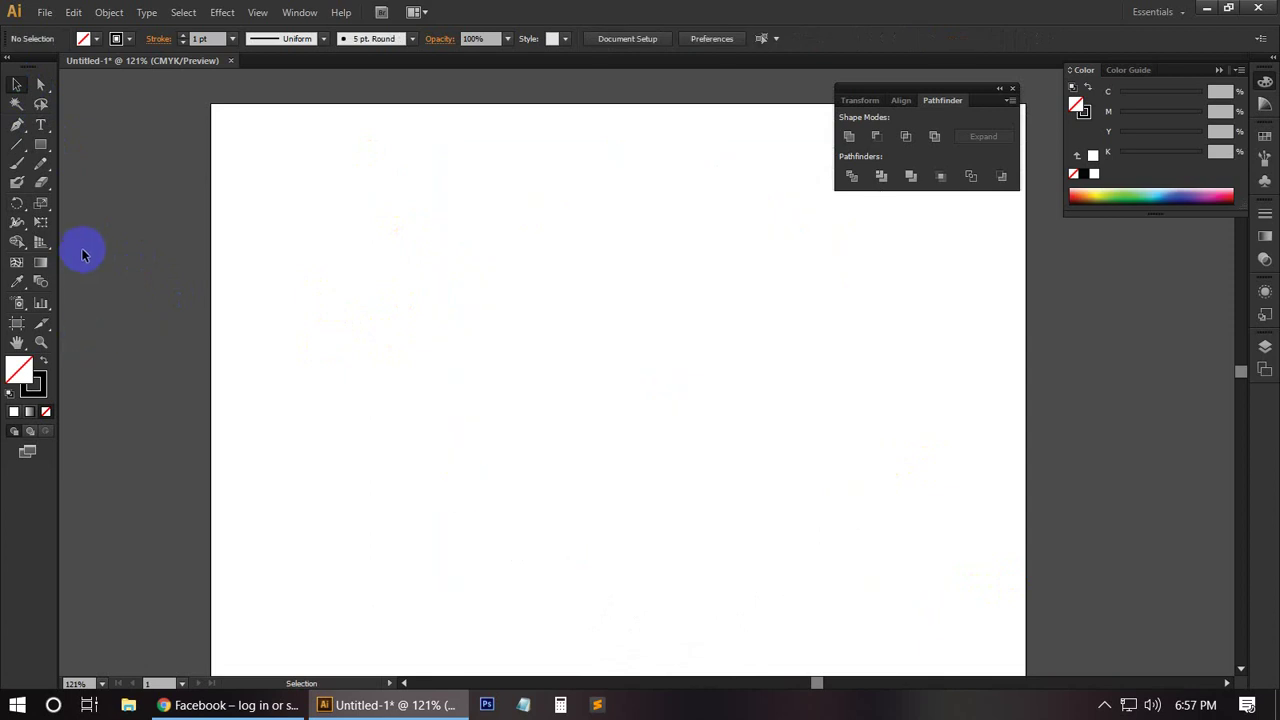
pyautogui.moveTo(12, 226)
pyautogui.mouseDown()
pyautogui.moveTo(112, 358)
pyautogui.moveTo(104, 245)
pyautogui.moveTo(116, 224)
pyautogui.moveTo(80, 297)
pyautogui.mouseUp()
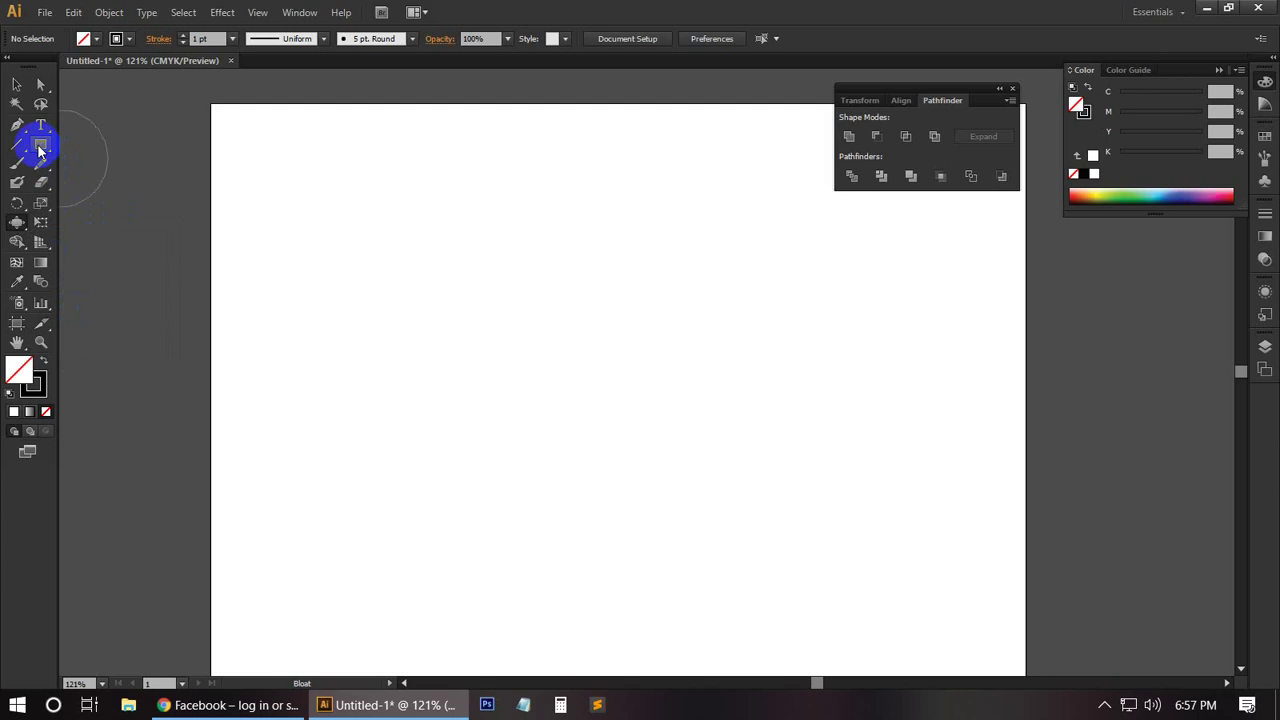
pyautogui.click(40, 148)
pyautogui.moveTo(420, 218)
pyautogui.mouseDown()
pyautogui.moveTo(669, 451)
pyautogui.moveTo(875, 464)
pyautogui.mouseUp()
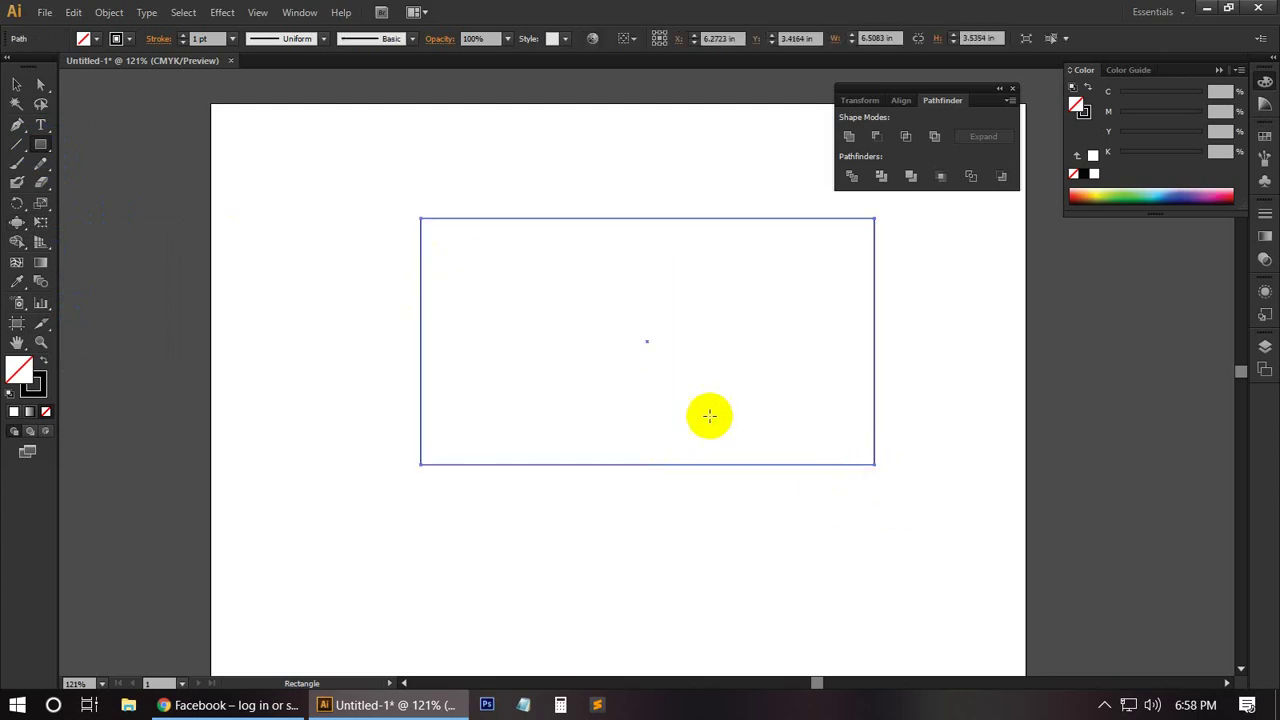
pyautogui.click(42, 360)
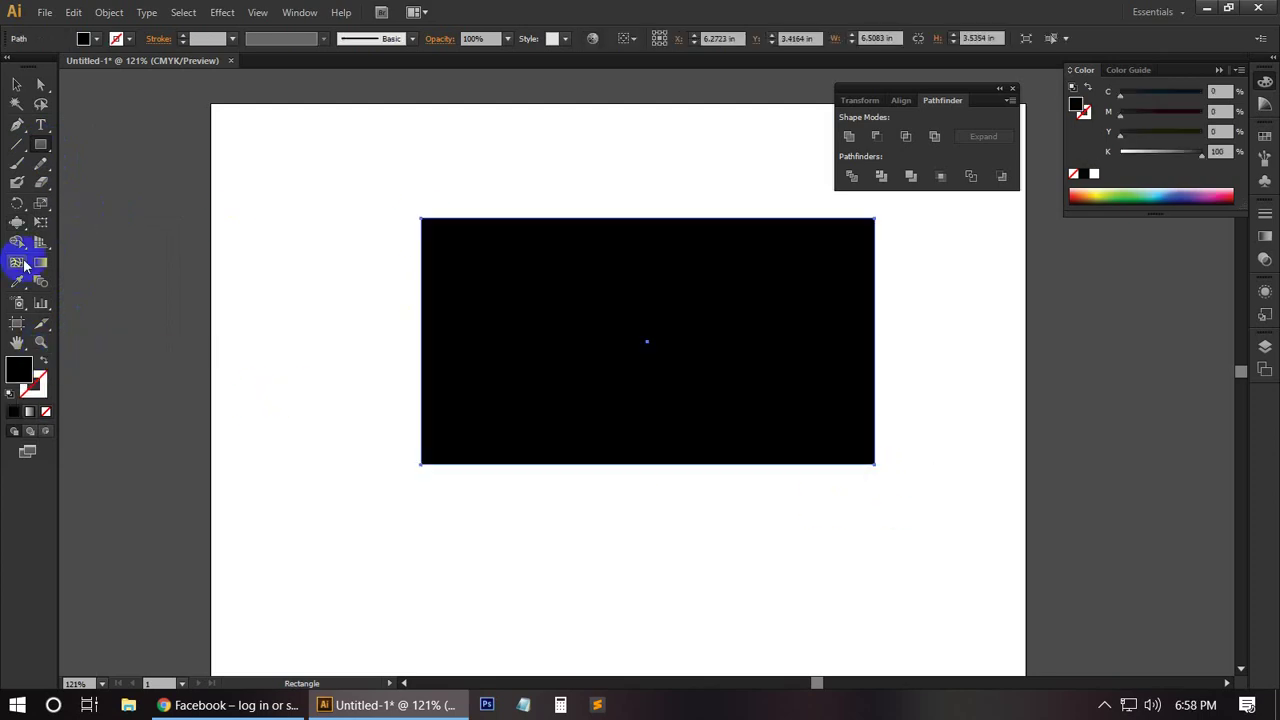
# Warp bumps into the rectangle's top edge and push its top-left corner outward.
pyautogui.moveTo(18, 225); pyautogui.dragTo(96, 230)
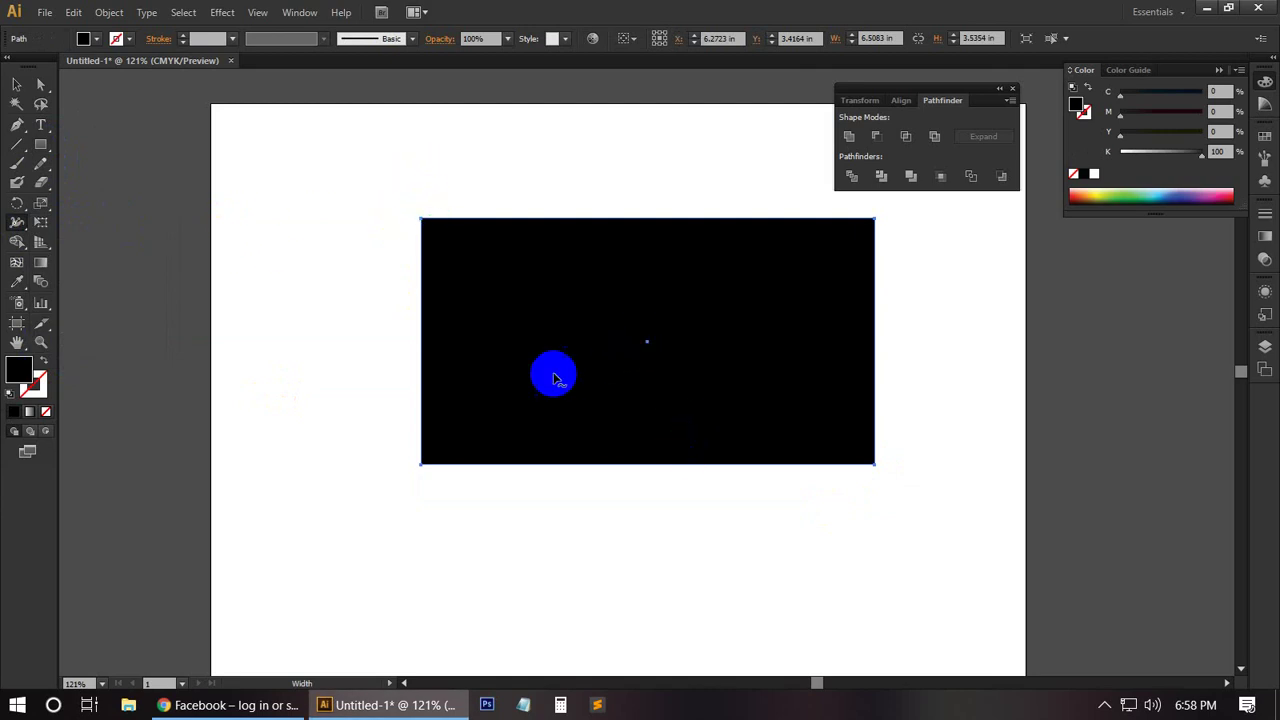
pyautogui.moveTo(17, 222); pyautogui.dragTo(80, 248)
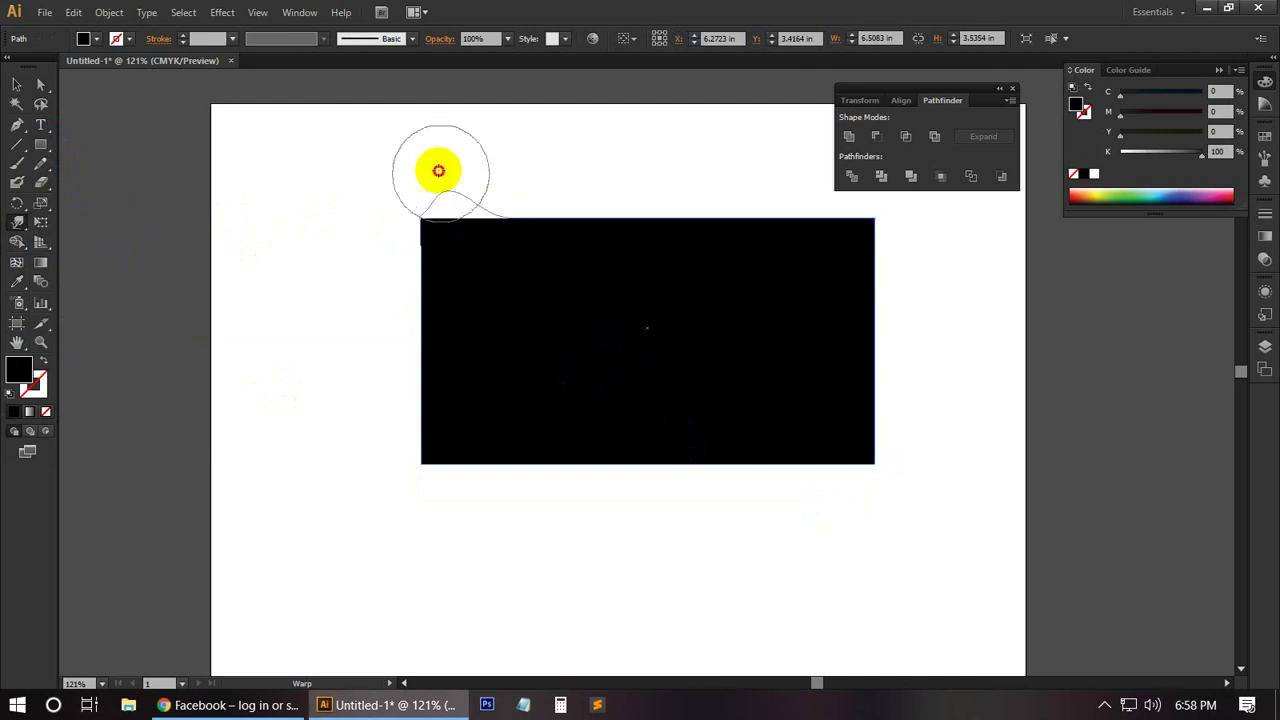
pyautogui.moveTo(491, 251); pyautogui.dragTo(457, 186)
pyautogui.moveTo(618, 229); pyautogui.dragTo(643, 166)
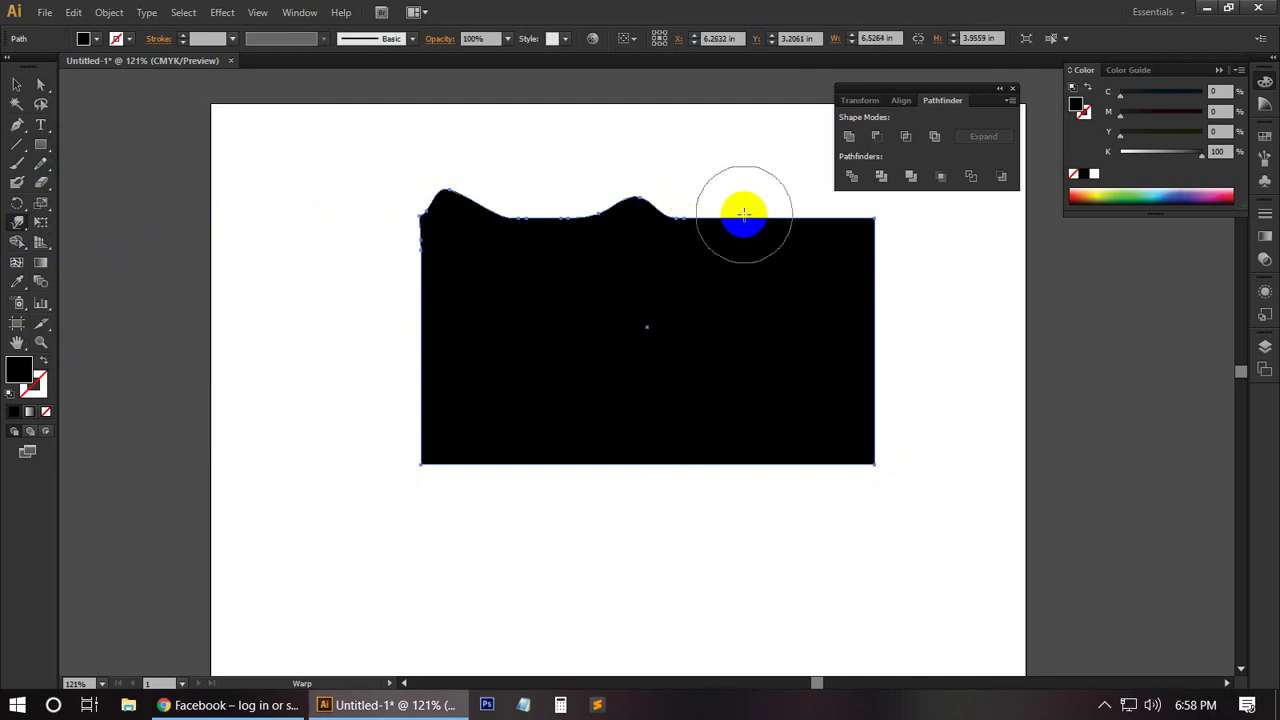
pyautogui.moveTo(878, 177); pyautogui.dragTo(876, 180)
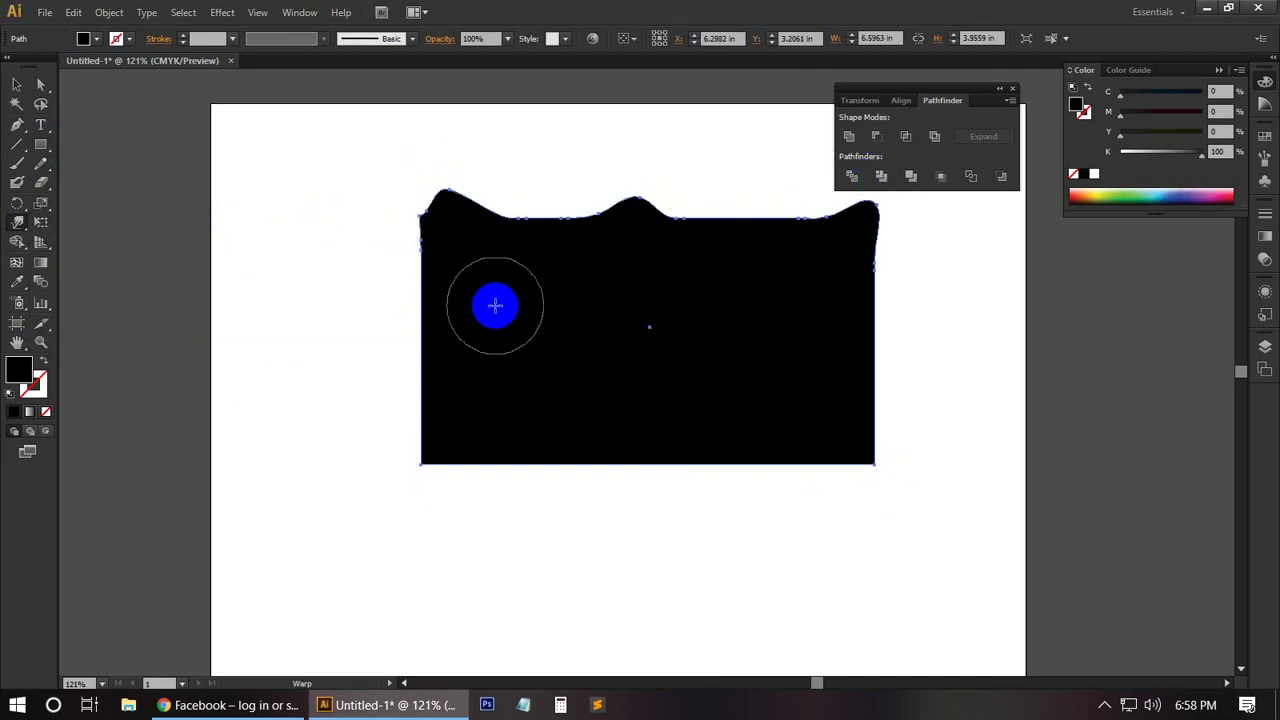
pyautogui.moveTo(492, 308); pyautogui.dragTo(397, 199)
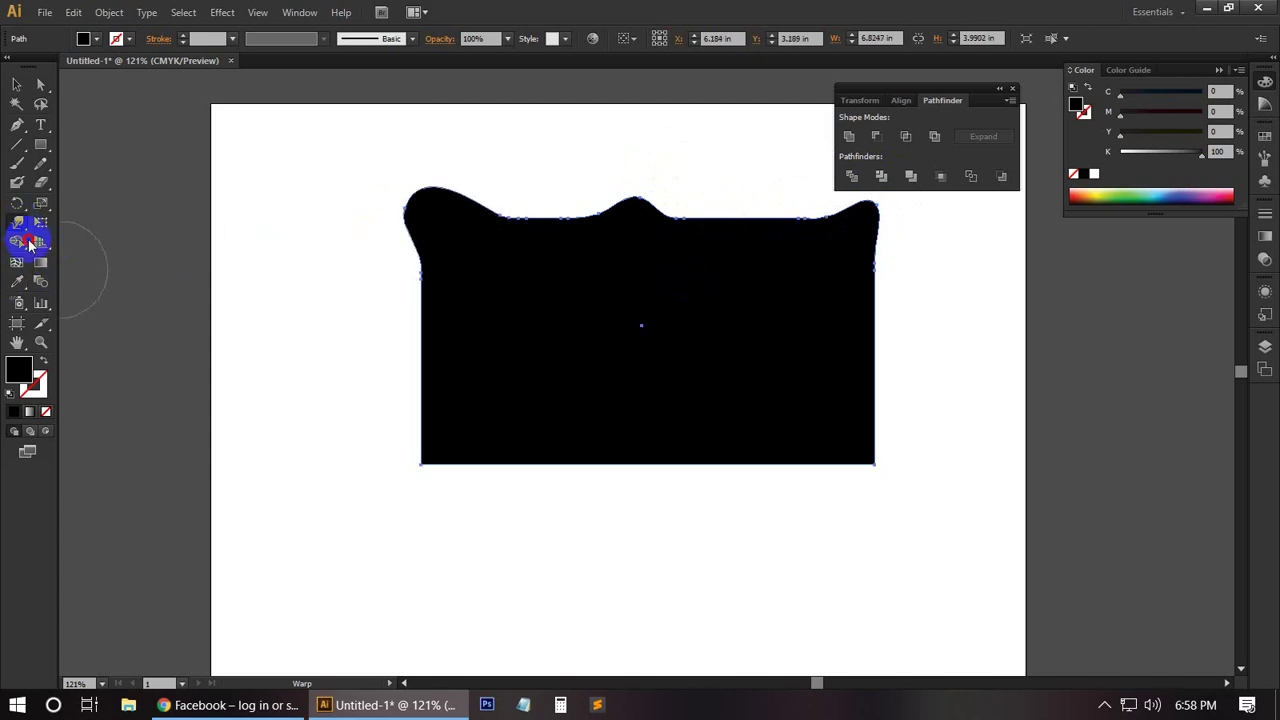
# Twirl the bottom-left corner into a curl and pull downward spikes from the bottom edge.
pyautogui.moveTo(30, 241); pyautogui.dragTo(74, 254)
pyautogui.moveTo(437, 423); pyautogui.dragTo(412, 475)
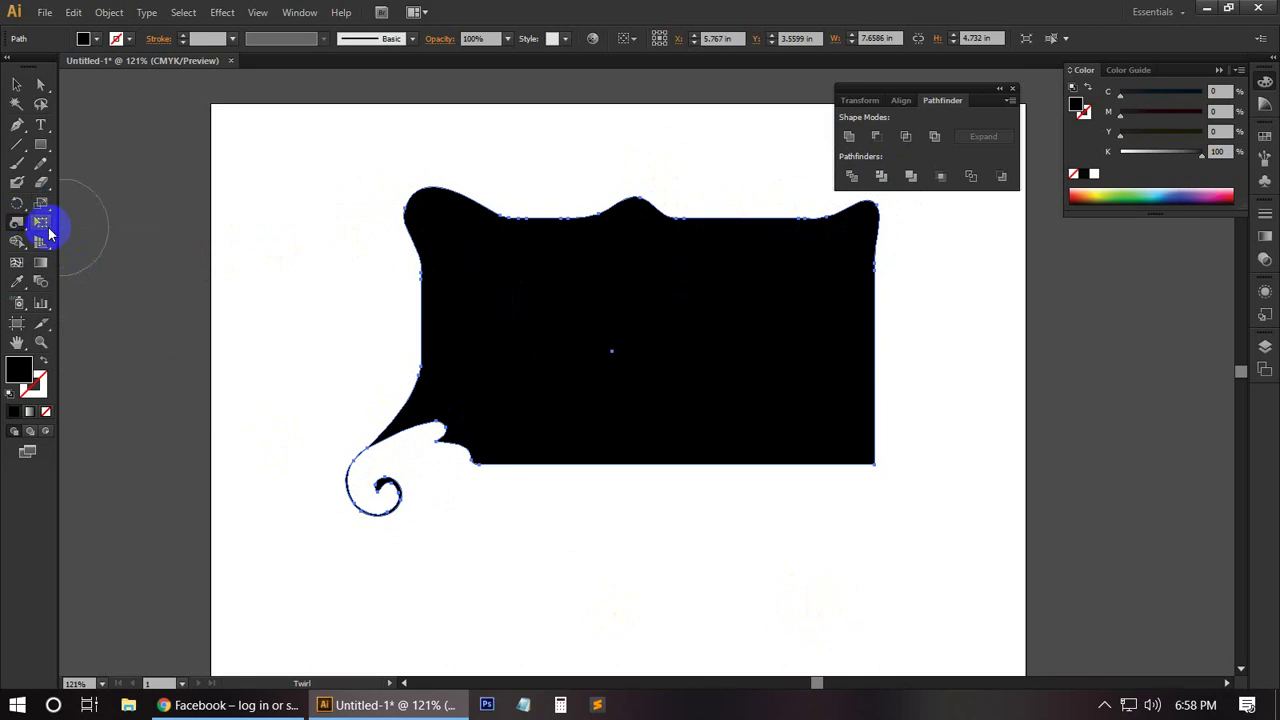
pyautogui.moveTo(14, 233); pyautogui.dragTo(80, 275)
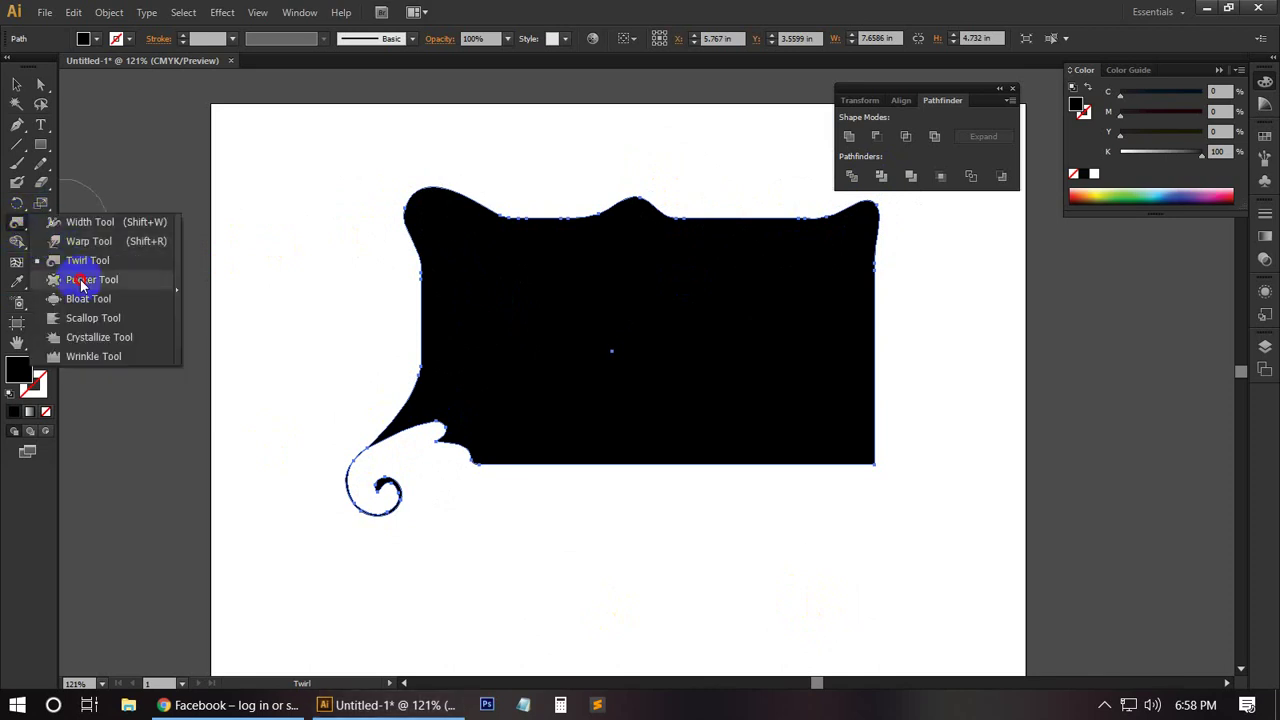
pyautogui.moveTo(534, 443); pyautogui.dragTo(663, 514)
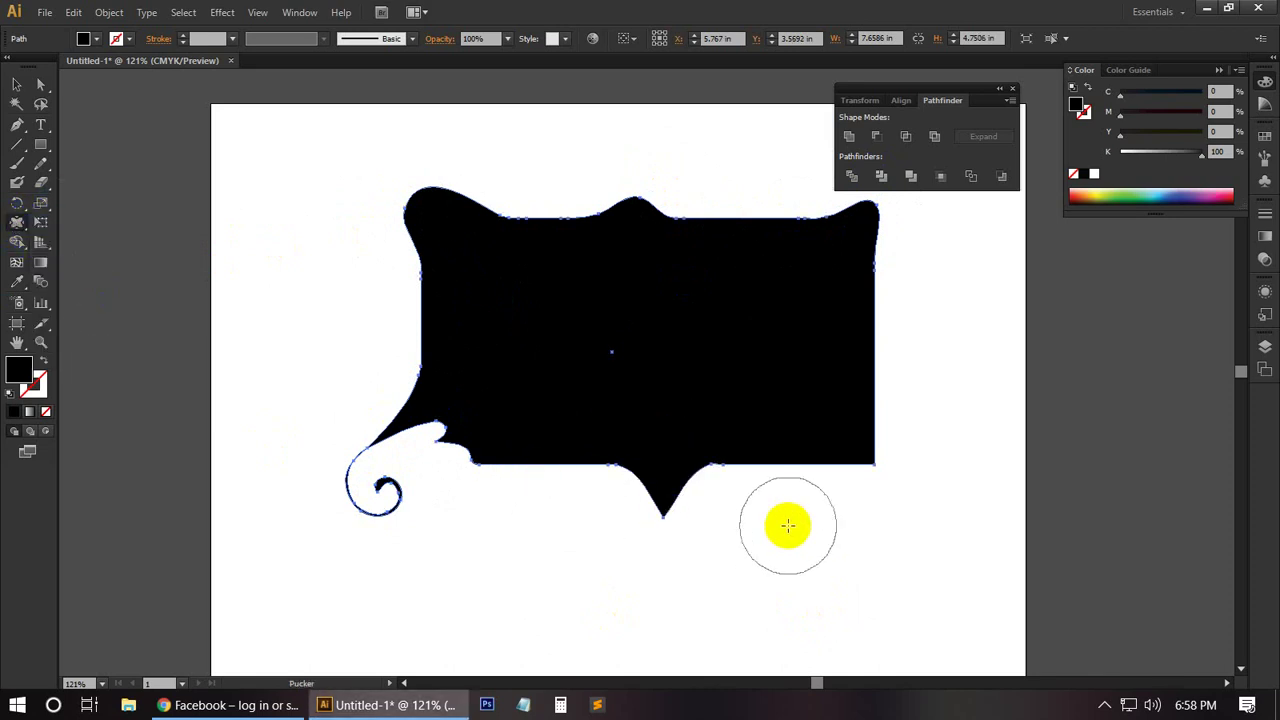
pyautogui.moveTo(788, 525)
pyautogui.mouseDown()
pyautogui.moveTo(789, 491)
pyautogui.moveTo(811, 563)
pyautogui.mouseUp()
pyautogui.moveTo(543, 449); pyautogui.dragTo(695, 613)
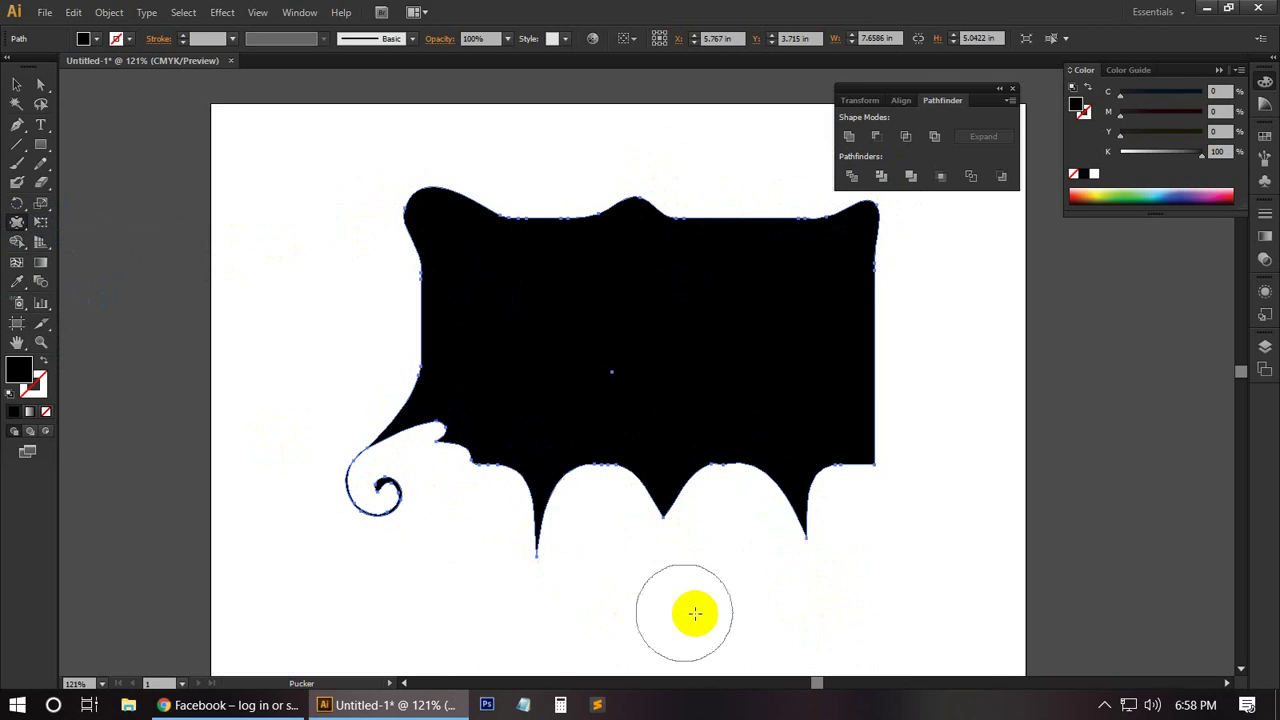
# Grow crystallized spiky points along the shape's right edge, then deselect it.
pyautogui.moveTo(16, 222); pyautogui.dragTo(84, 337)
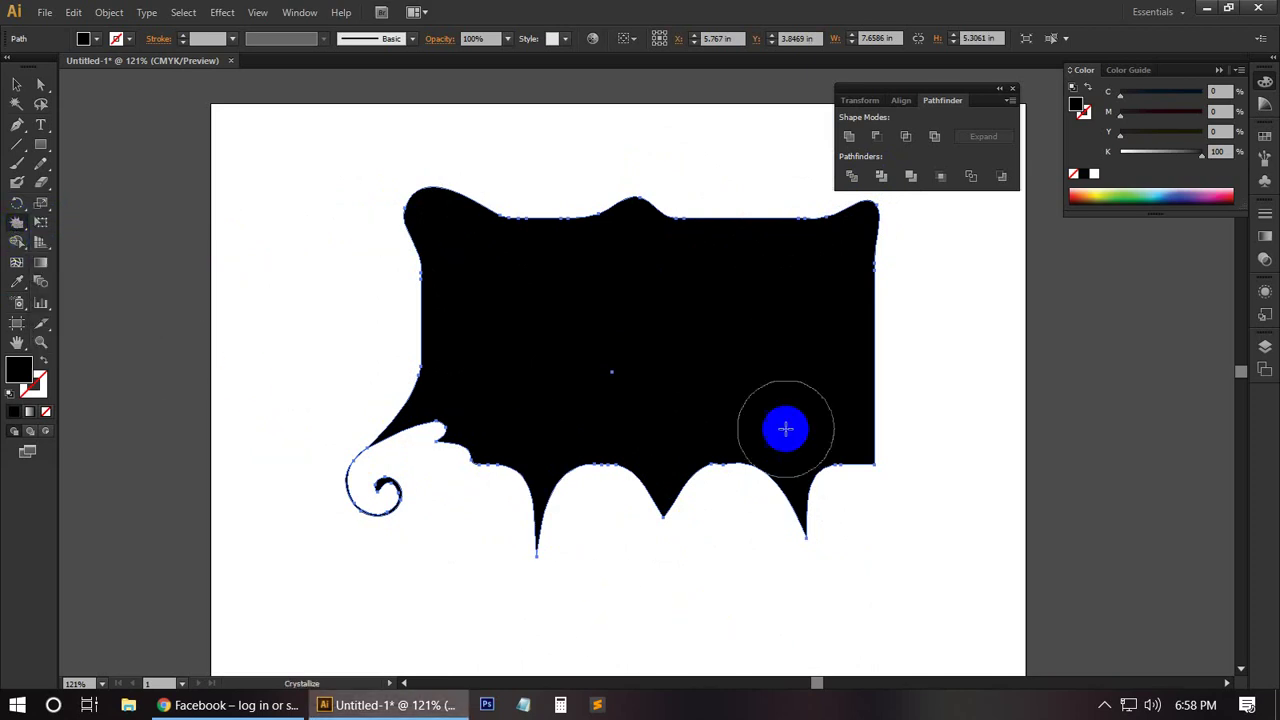
pyautogui.moveTo(934, 340)
pyautogui.mouseDown()
pyautogui.moveTo(866, 441)
pyautogui.moveTo(800, 426)
pyautogui.mouseUp()
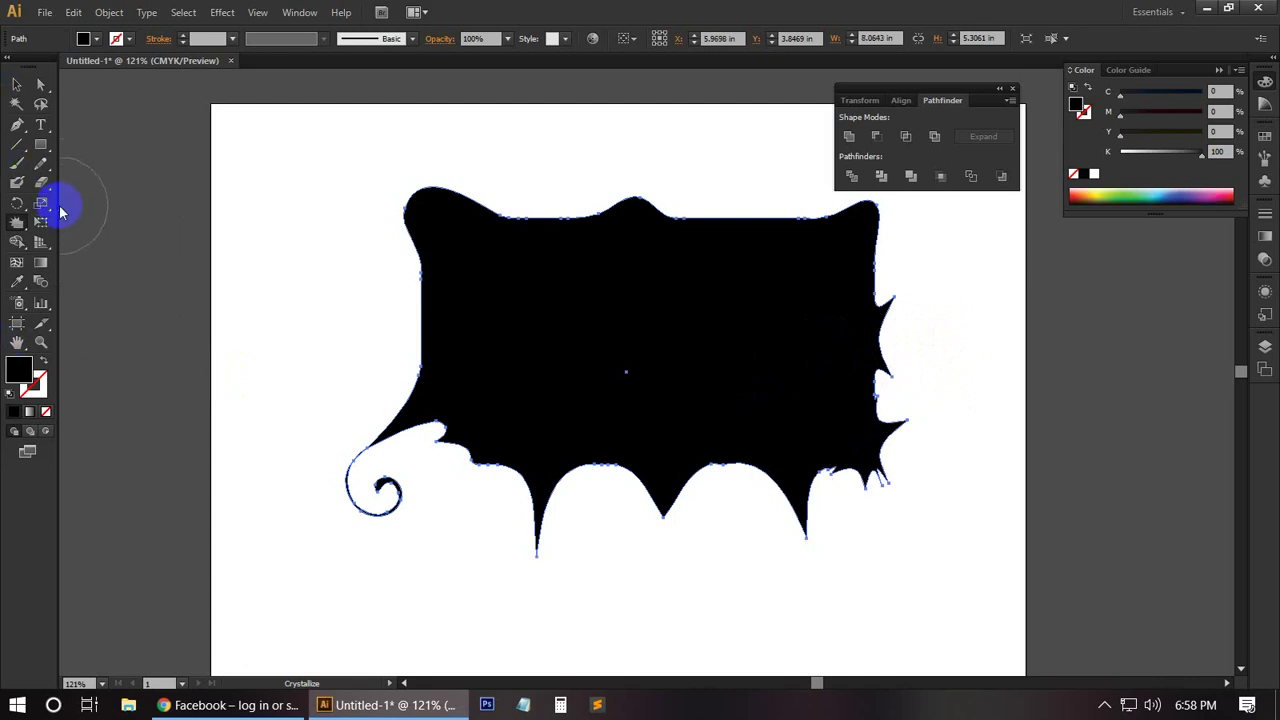
pyautogui.click(15, 85)
pyautogui.click(280, 268)
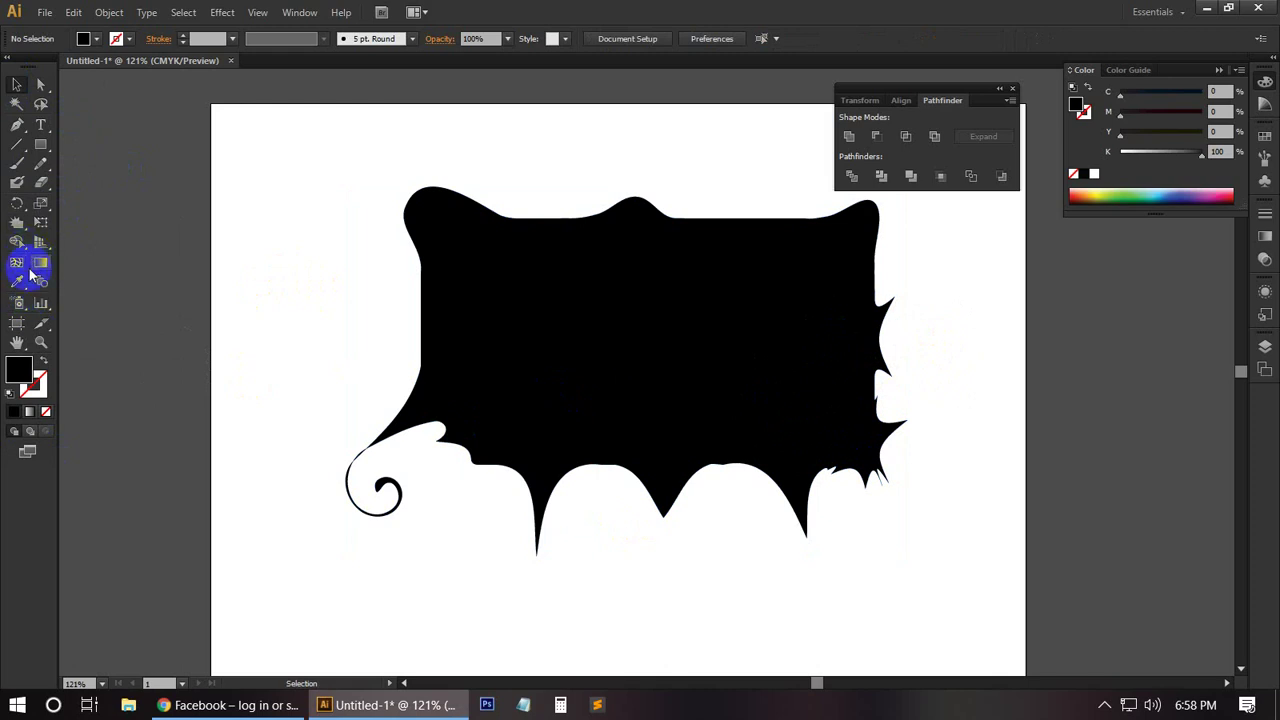
# Browse the shape-building tools, then select the distorted black shape.
pyautogui.moveTo(20, 254); pyautogui.dragTo(103, 247)
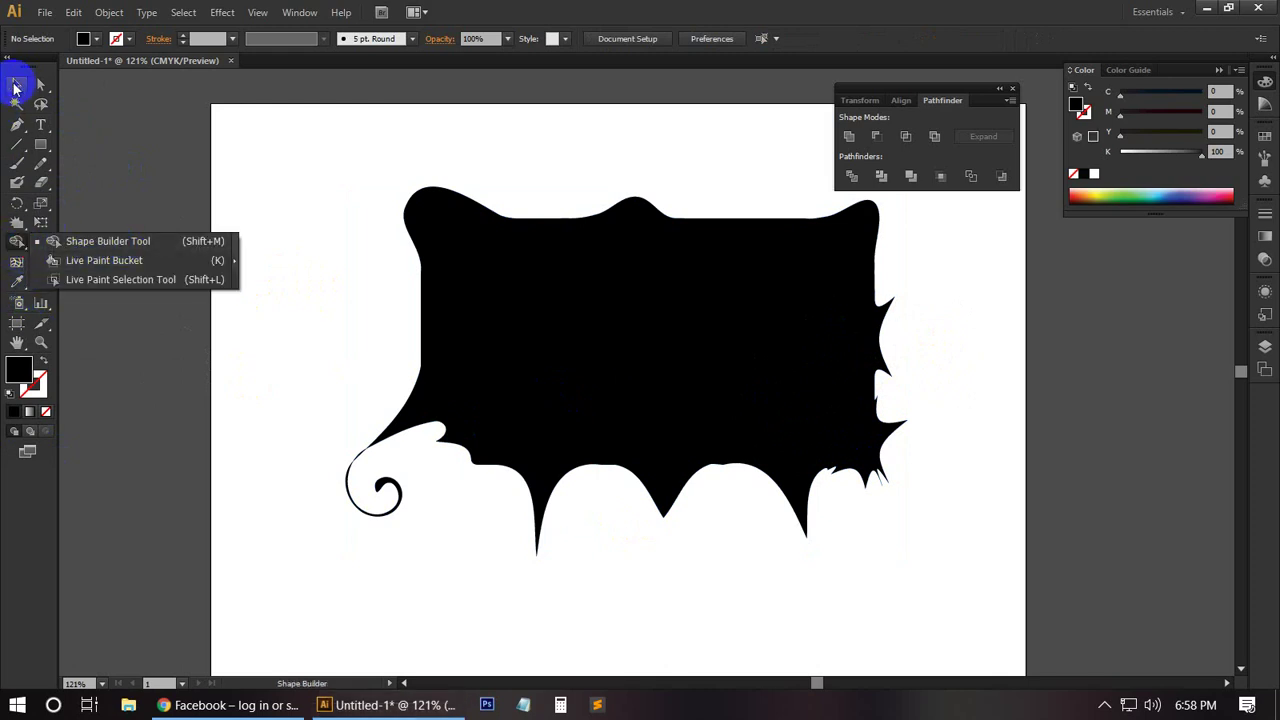
pyautogui.click(15, 88)
pyautogui.click(614, 320)
pyautogui.click(634, 449)
# Delete the black shape and draw a circle near the artboard centre.
pyautogui.press('Delete')
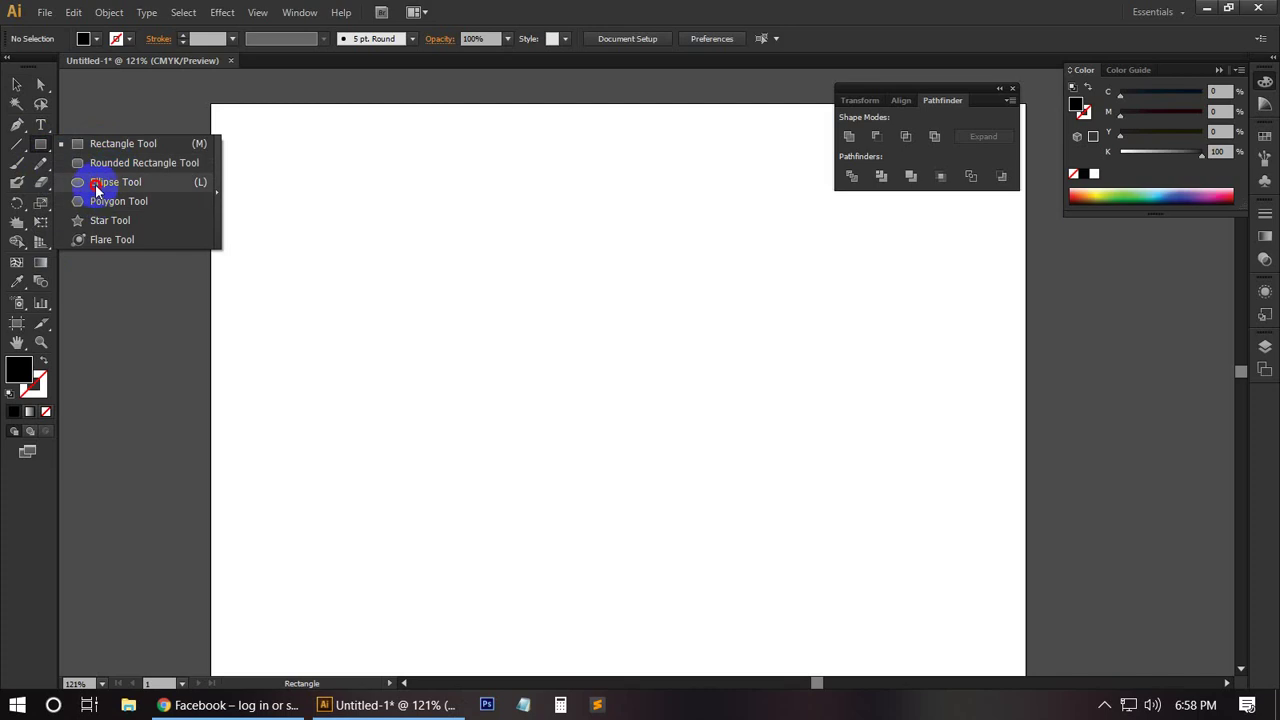
pyautogui.moveTo(50, 158); pyautogui.dragTo(94, 180)
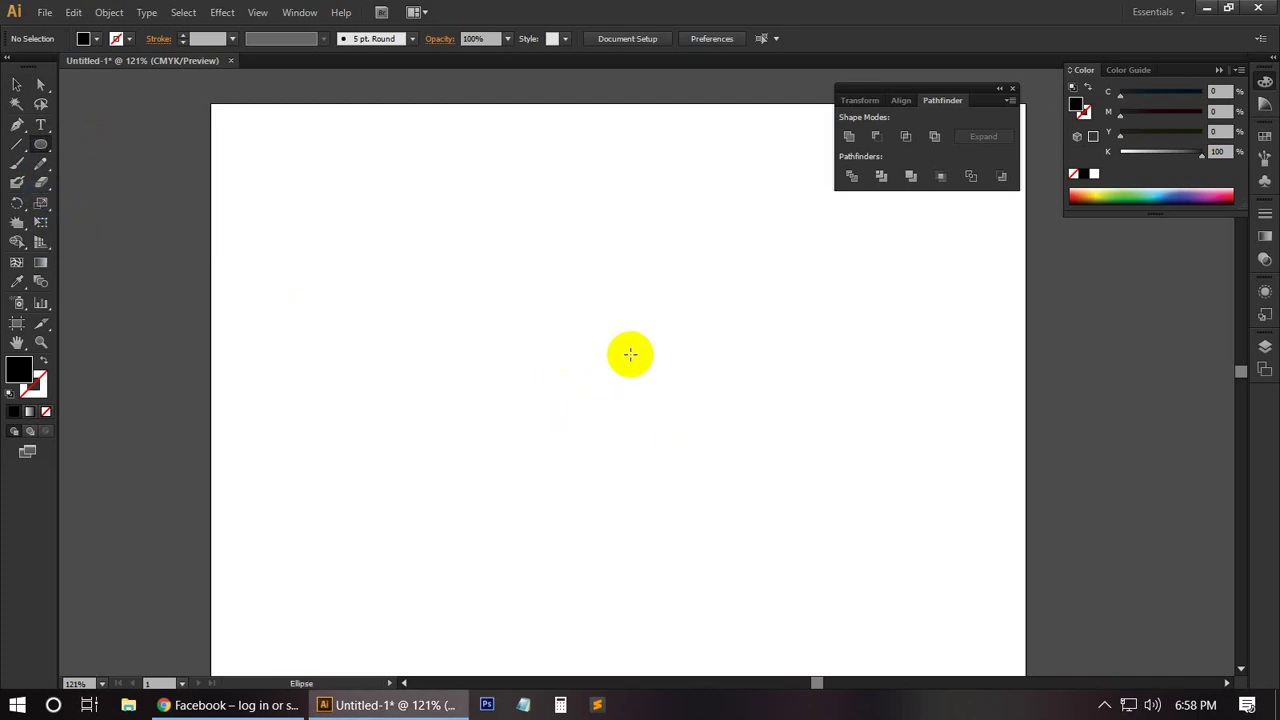
pyautogui.moveTo(594, 368); pyautogui.dragTo(637, 416)
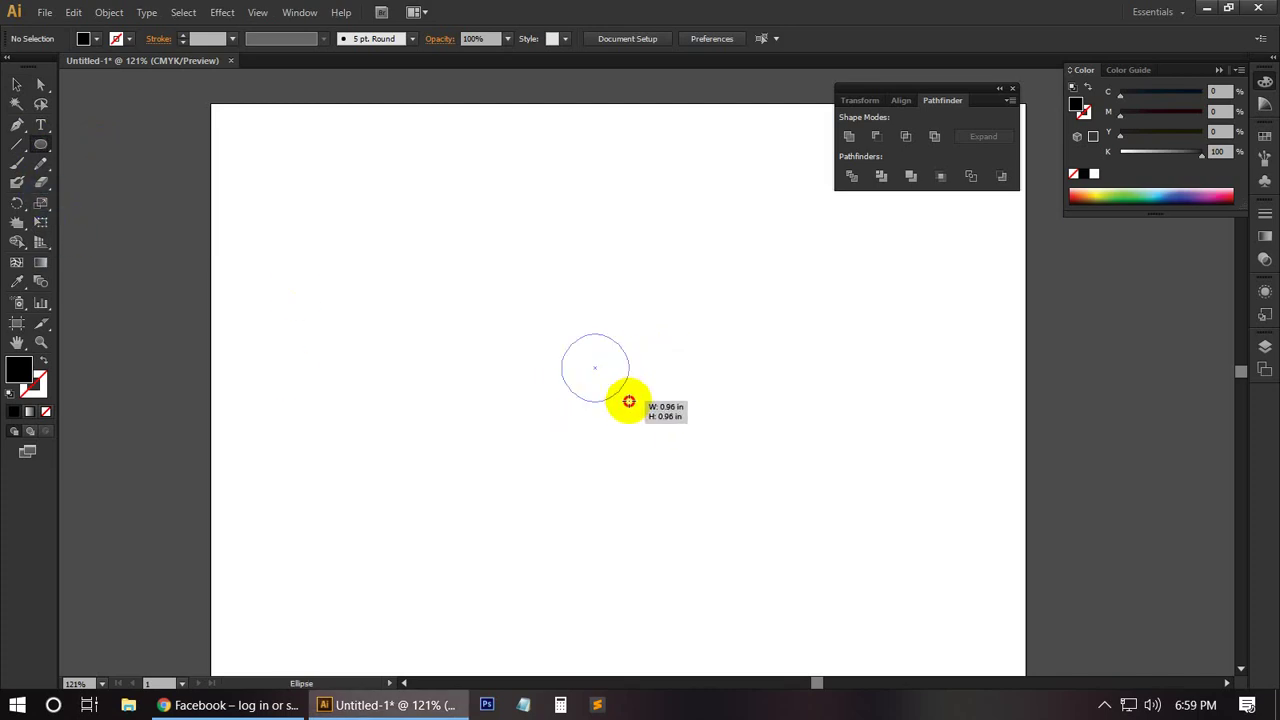
pyautogui.click(16, 84)
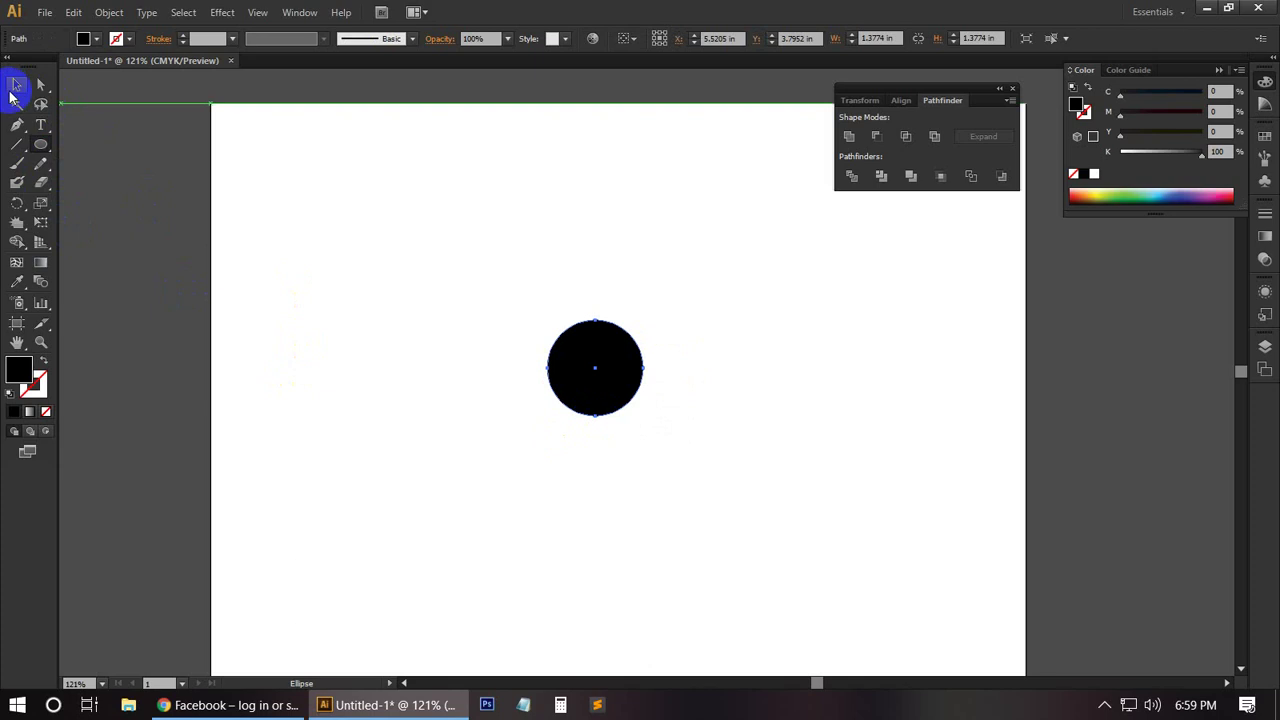
# Draw a tall ellipse above the circle and centre it horizontally over it.
pyautogui.moveTo(40, 144); pyautogui.dragTo(86, 184)
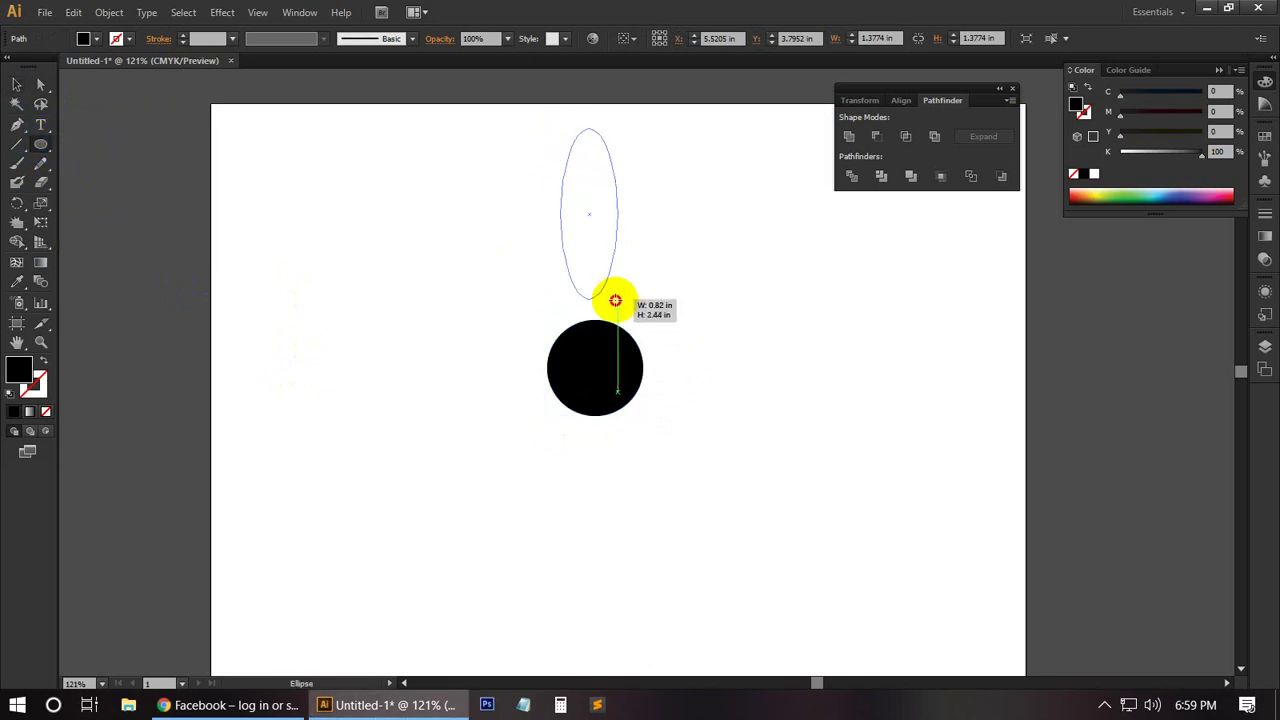
pyautogui.moveTo(564, 138); pyautogui.dragTo(617, 313)
pyautogui.click(18, 90)
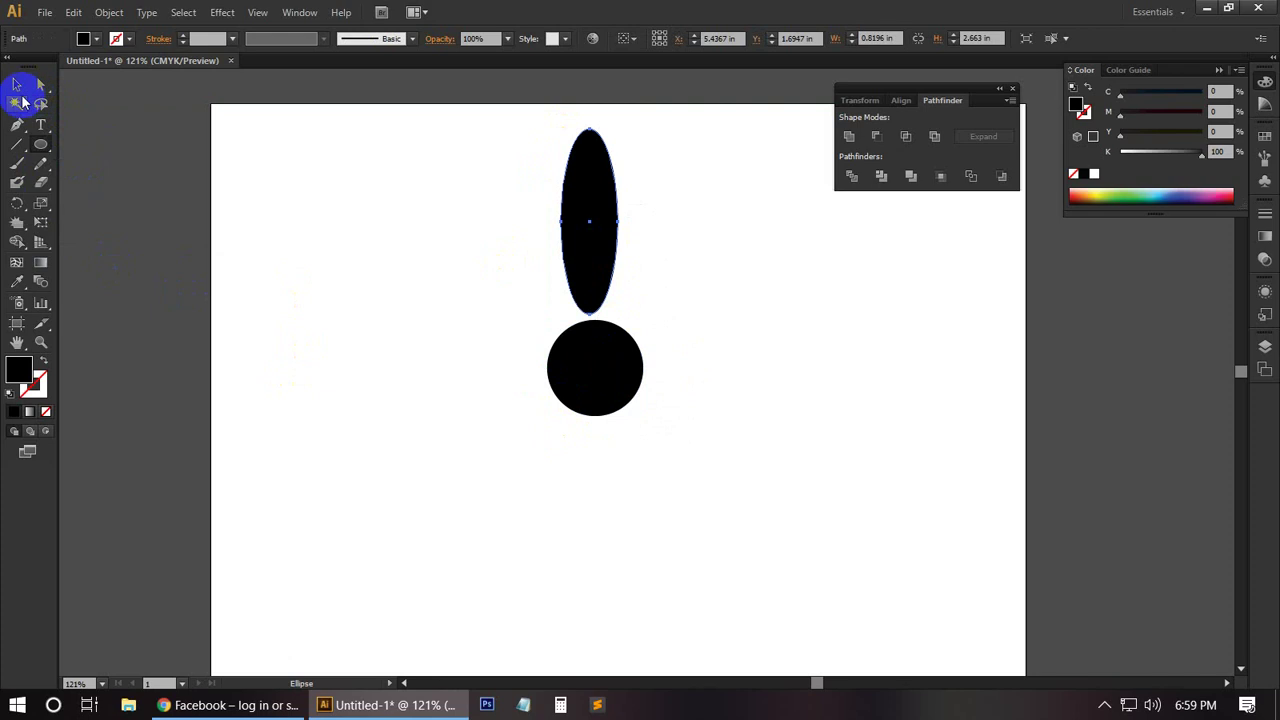
pyautogui.moveTo(591, 263); pyautogui.dragTo(606, 265)
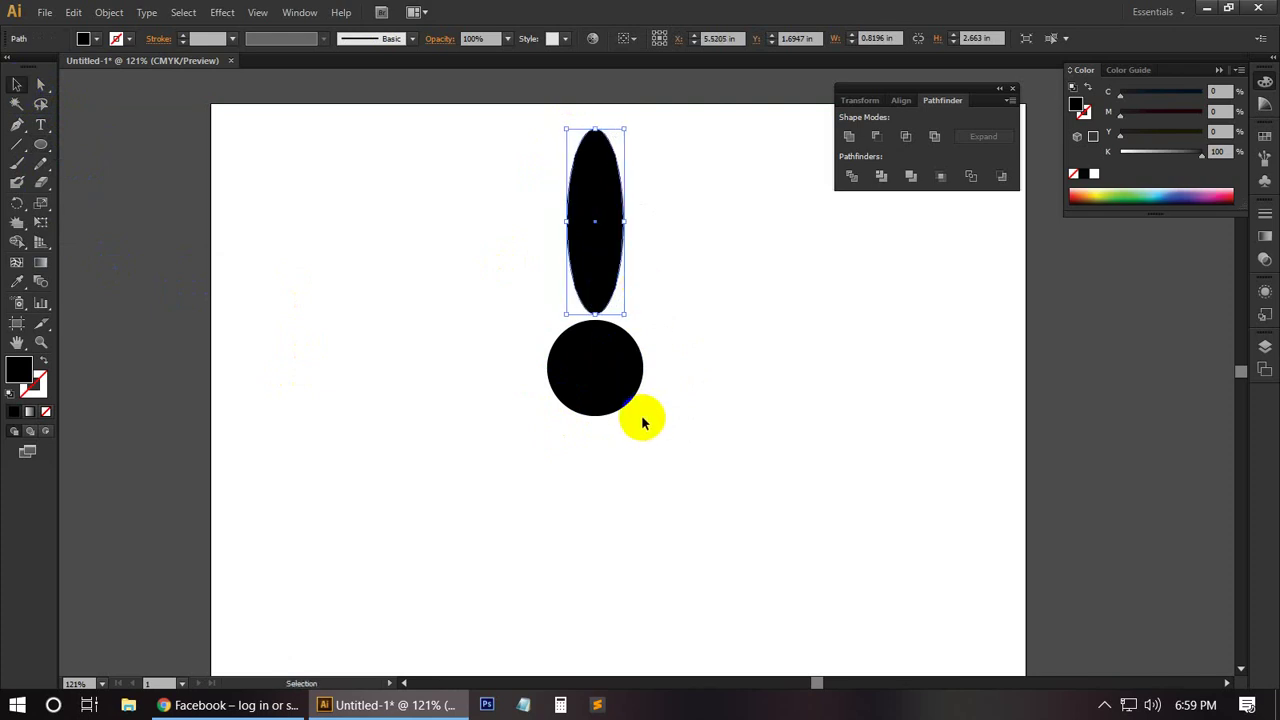
pyautogui.click(157, 317)
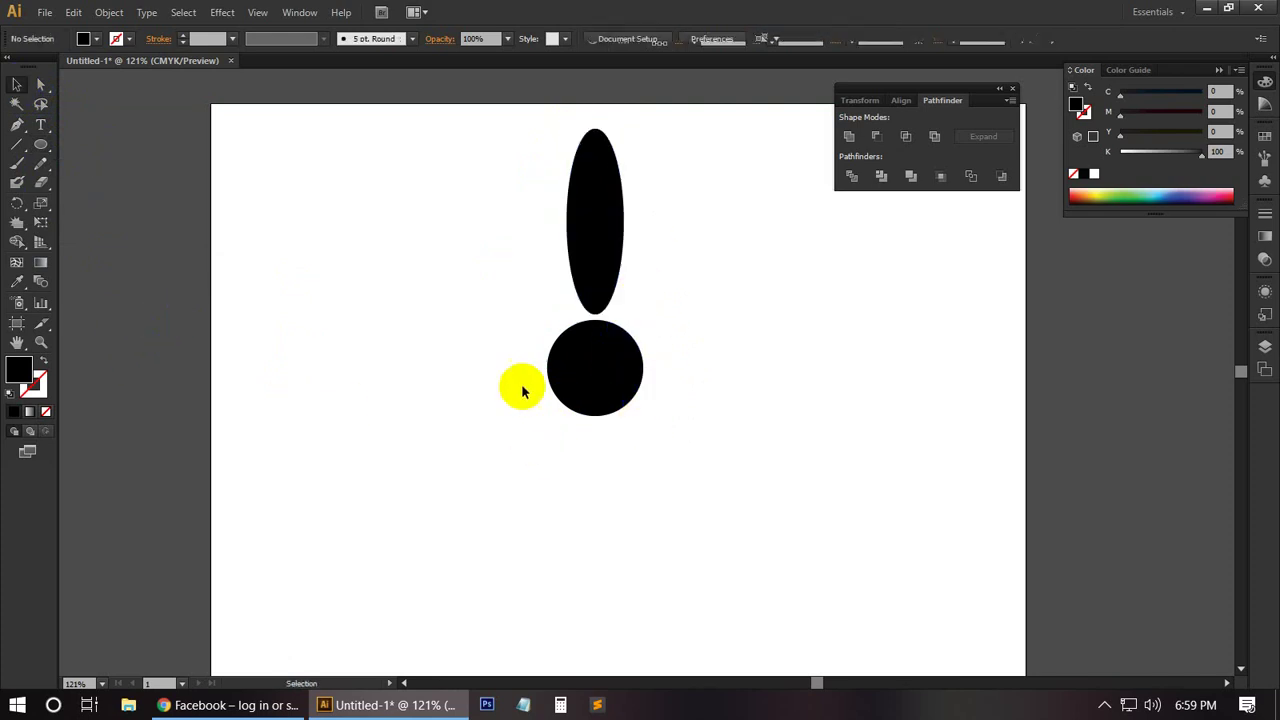
# Turn both shapes into black outlines with no fill and lower the ellipse to touch the circle.
pyautogui.moveTo(503, 230); pyautogui.dragTo(698, 454)
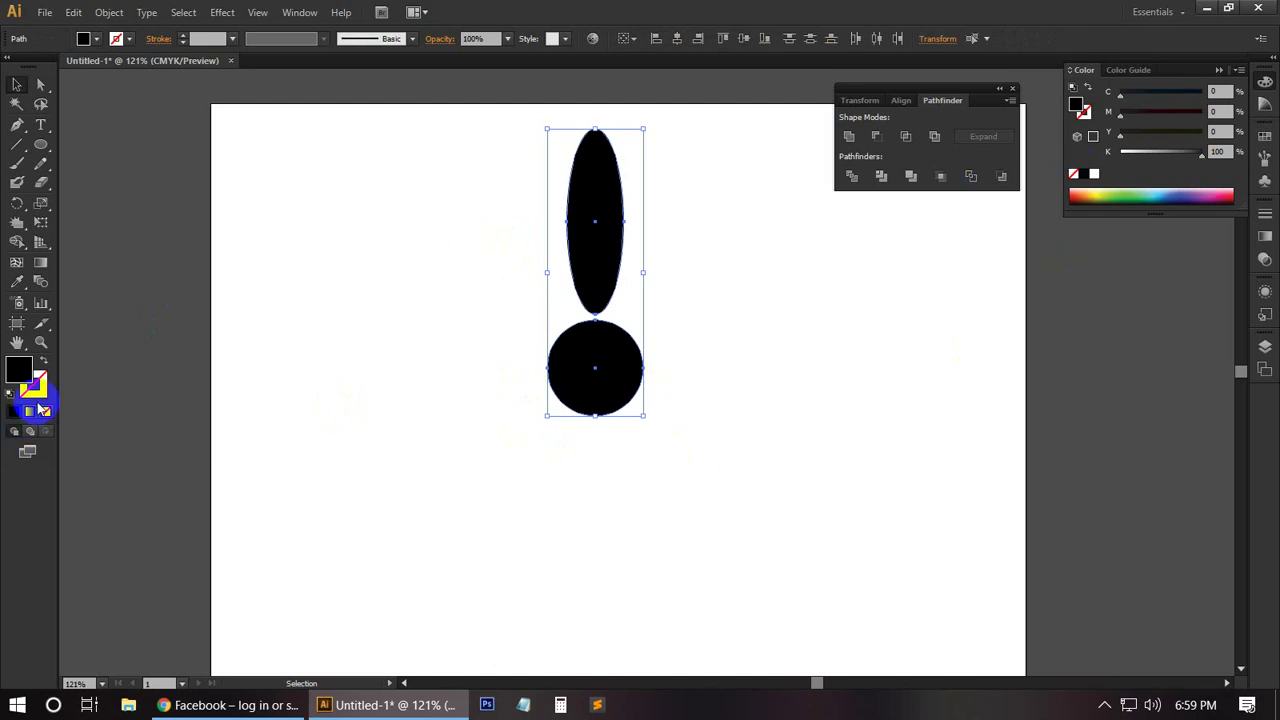
pyautogui.click(43, 369)
pyautogui.click(380, 292)
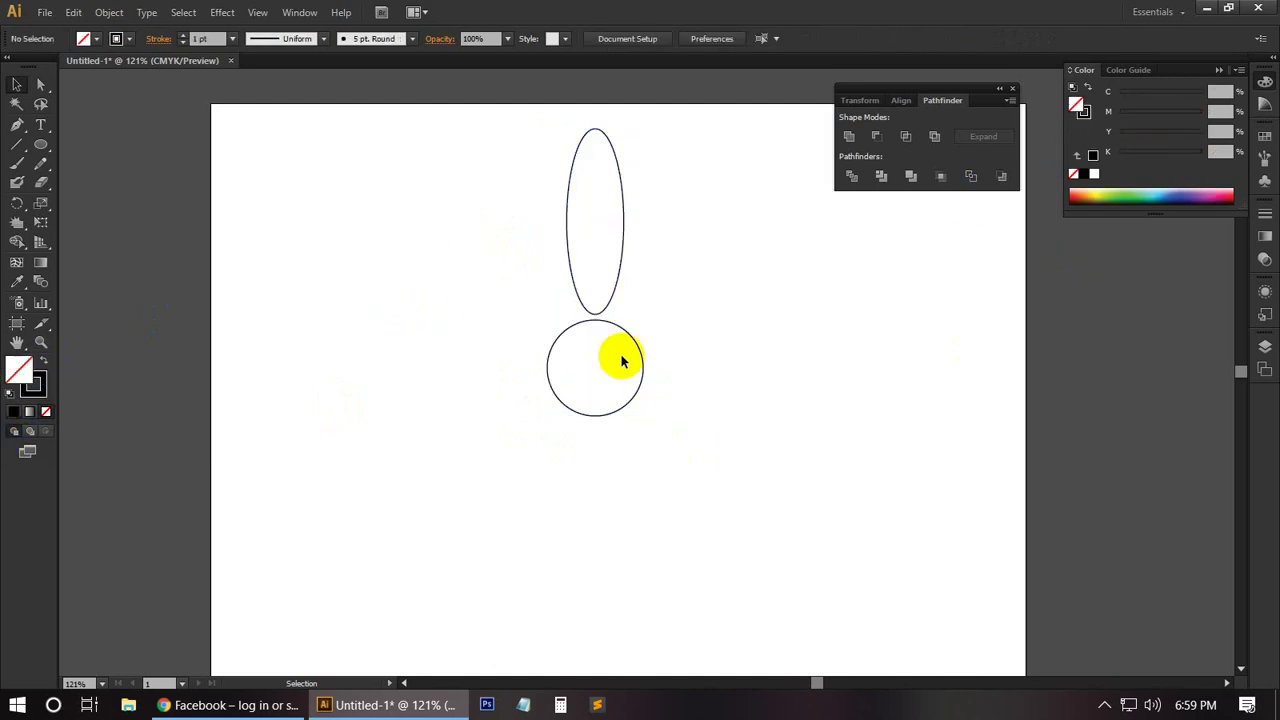
pyautogui.click(621, 272)
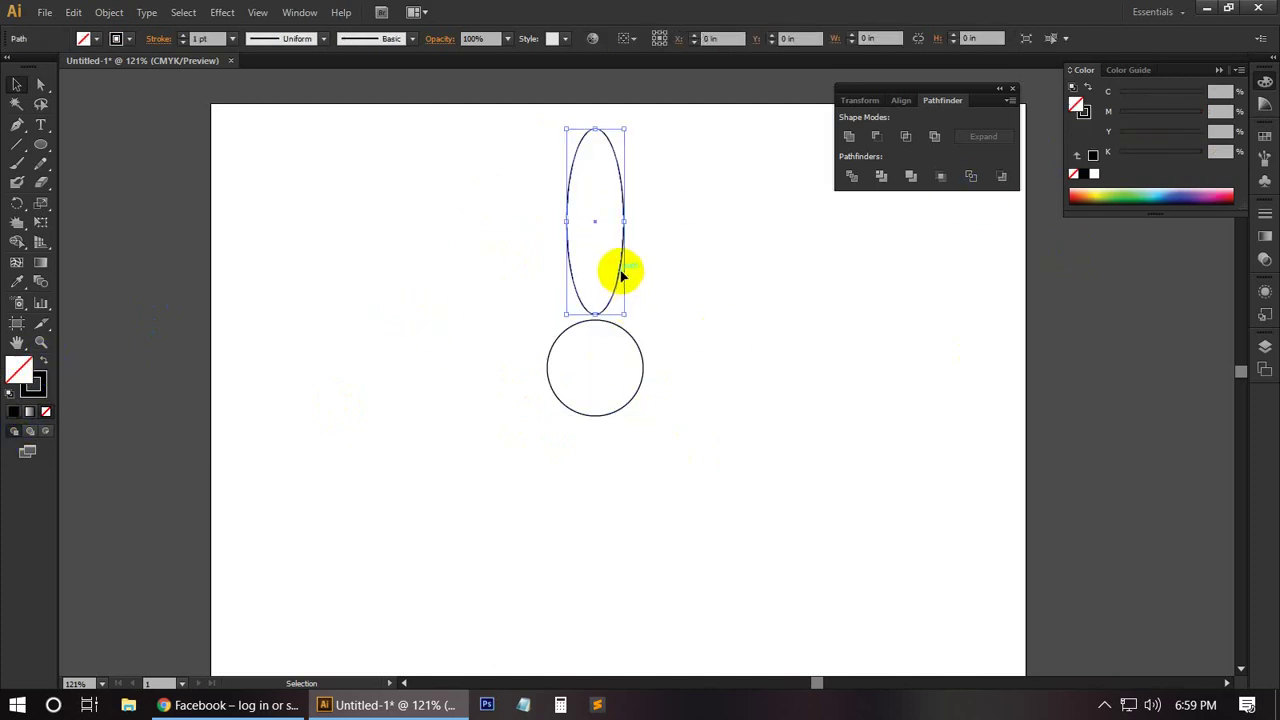
pyautogui.moveTo(621, 272); pyautogui.dragTo(625, 297)
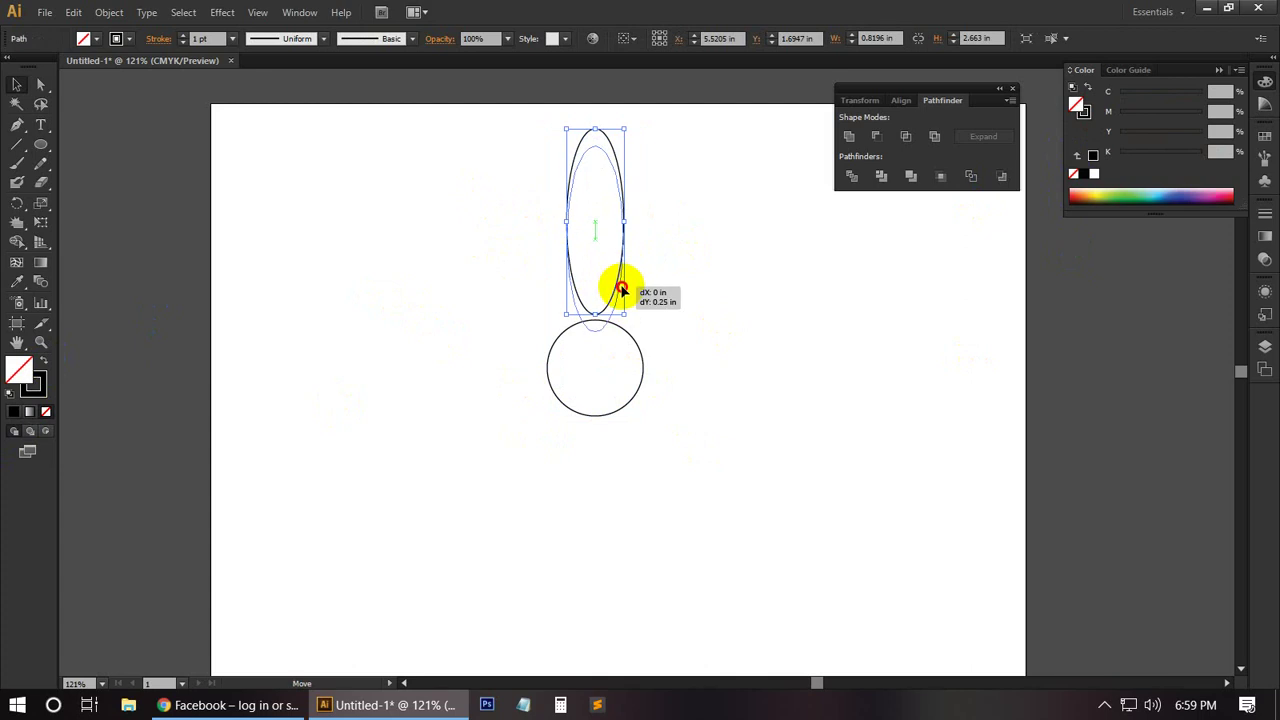
pyautogui.click(677, 294)
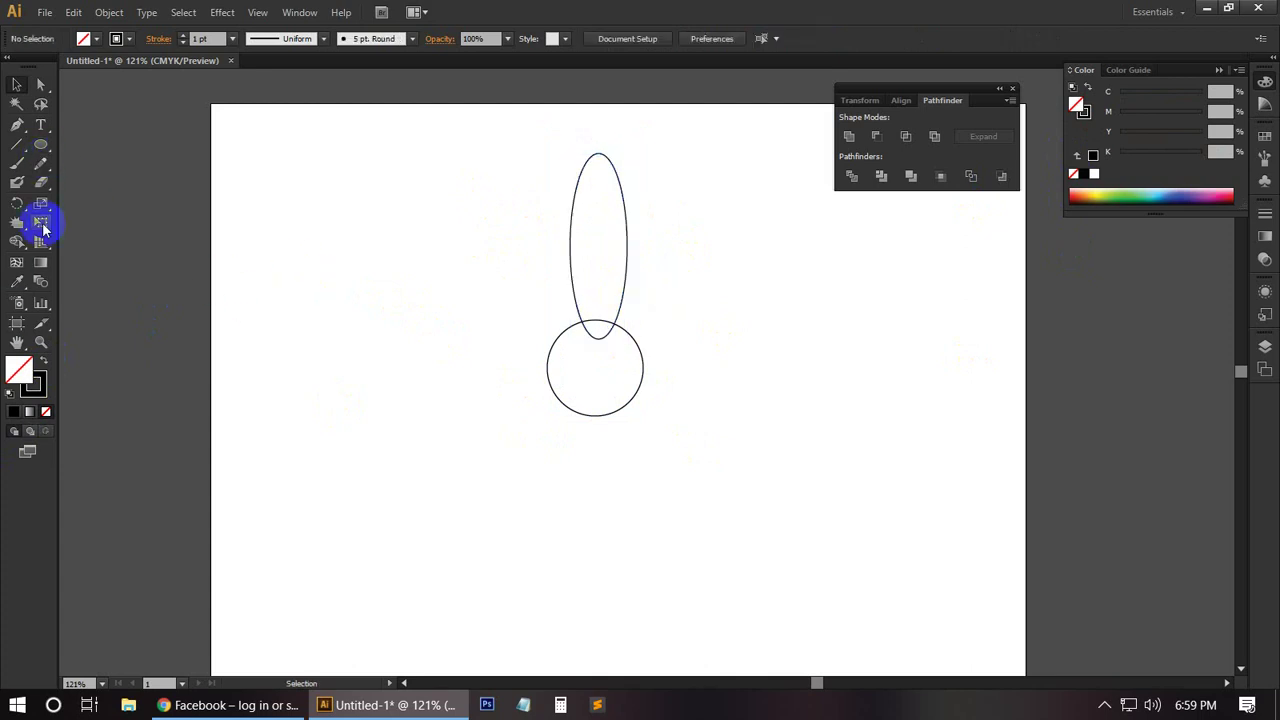
# Rotate-copy the tall ellipse around the circle's centre, repeating with Ctrl+D to make five petals.
pyautogui.moveTo(446, 191); pyautogui.dragTo(766, 306)
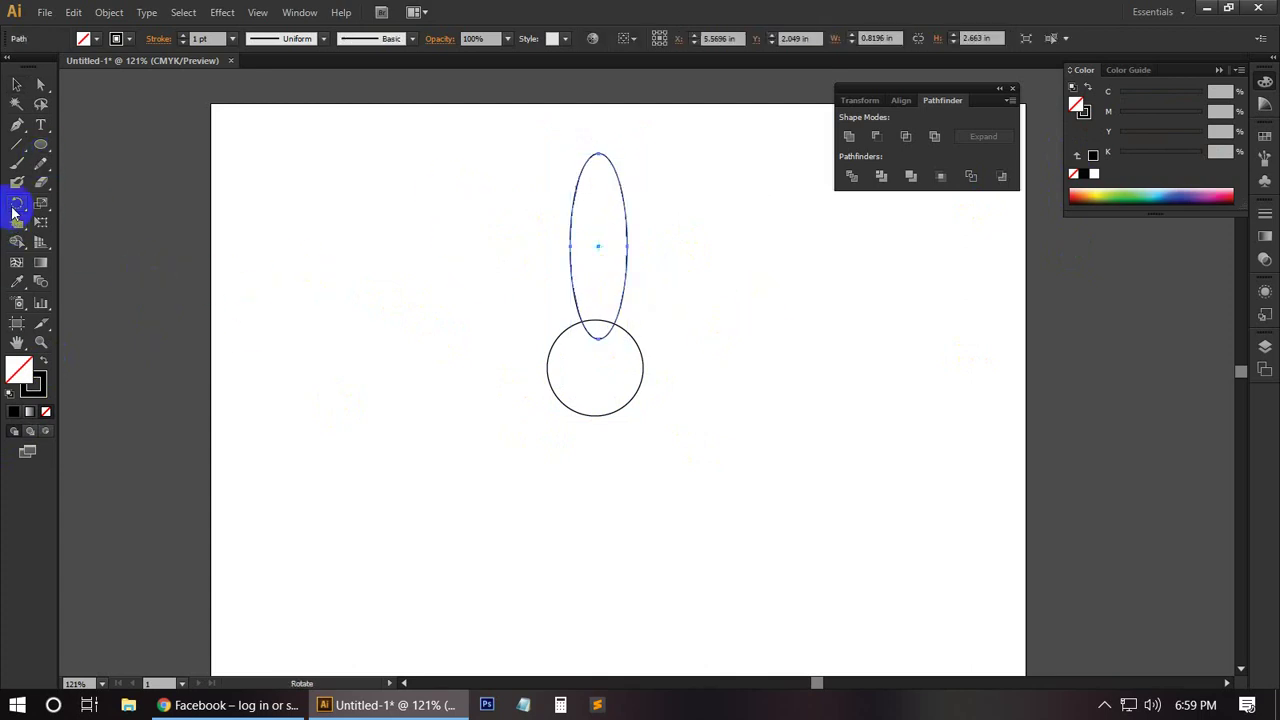
pyautogui.click(577, 252)
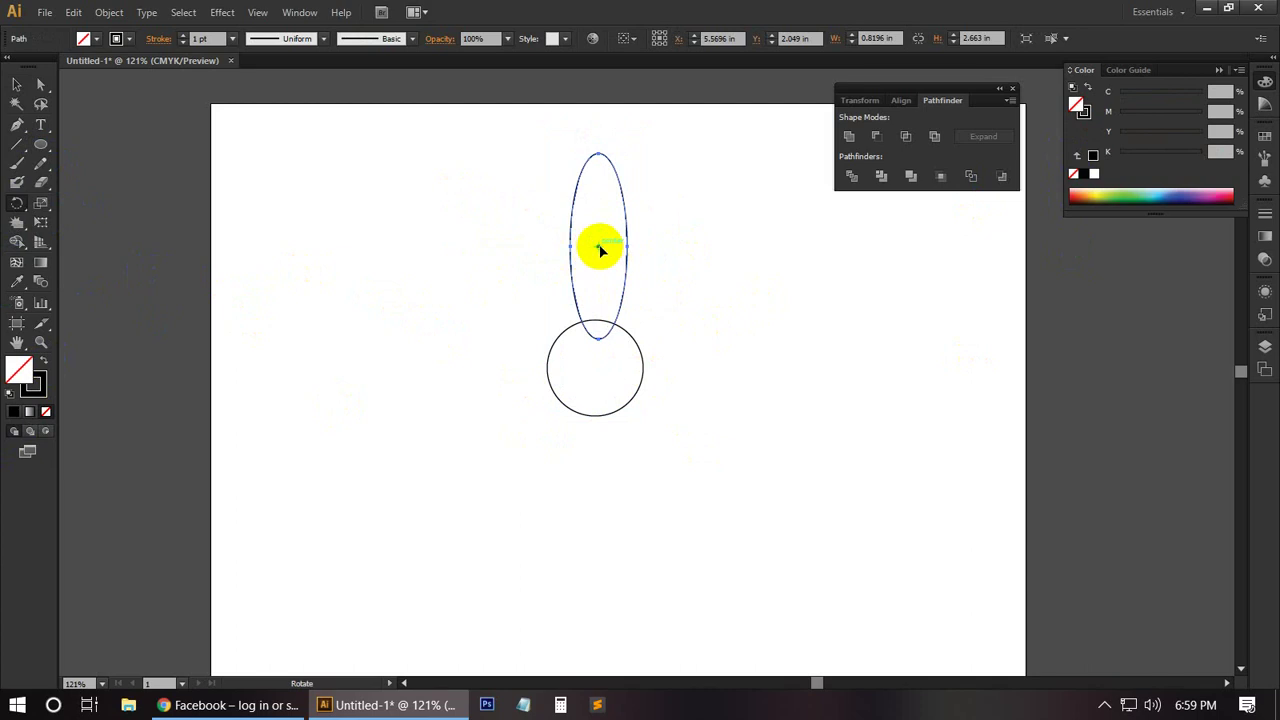
pyautogui.click(600, 334)
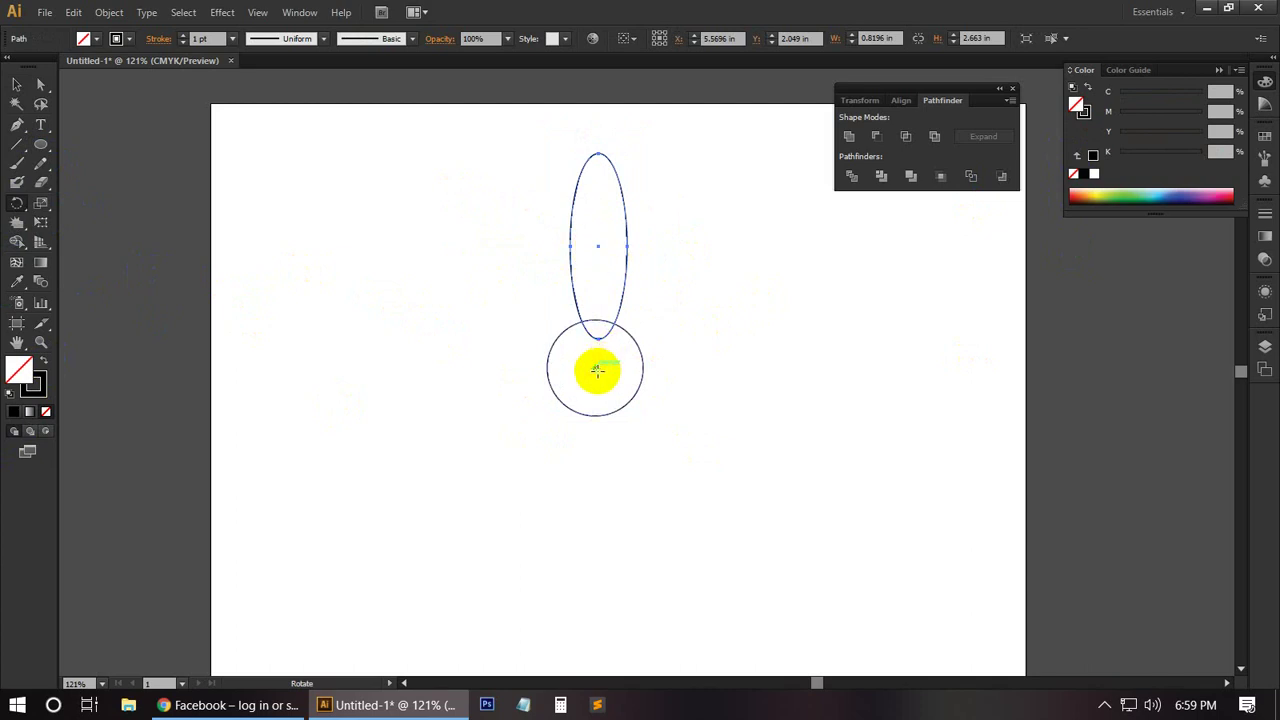
pyautogui.click(597, 370)
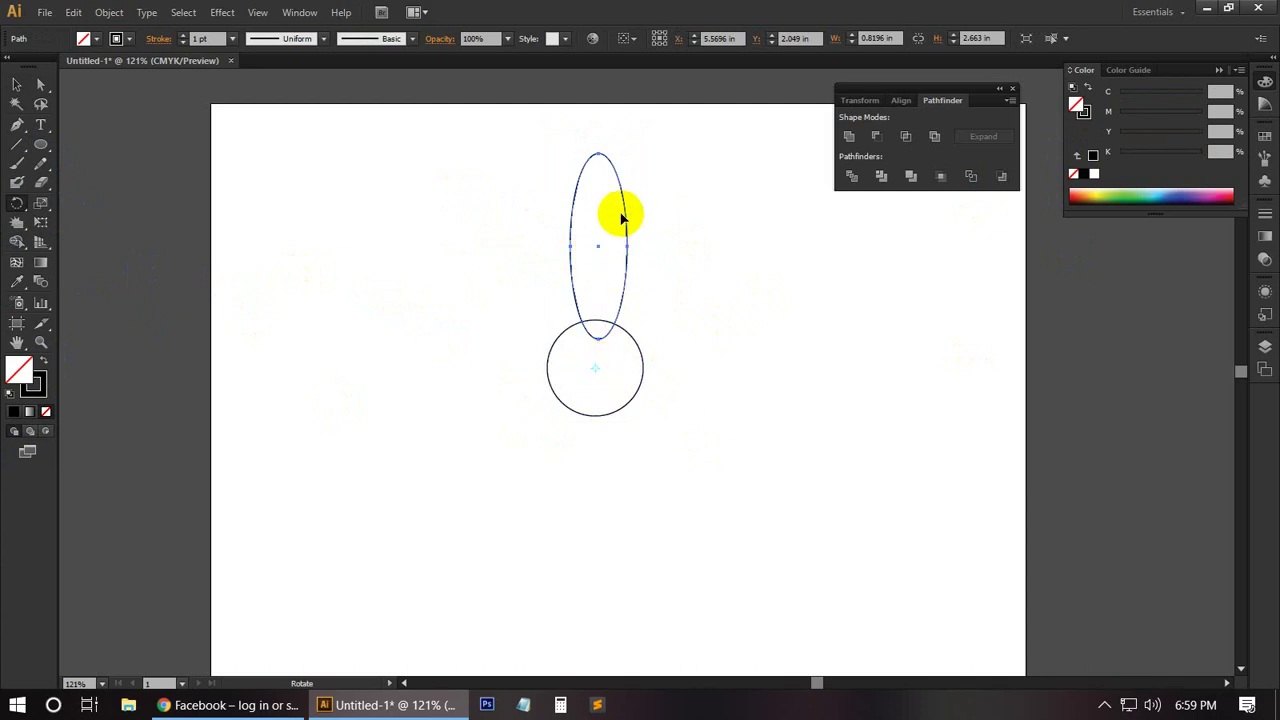
pyautogui.moveTo(621, 218); pyautogui.dragTo(770, 335)
pyautogui.hotkey('ctrl', 'd')
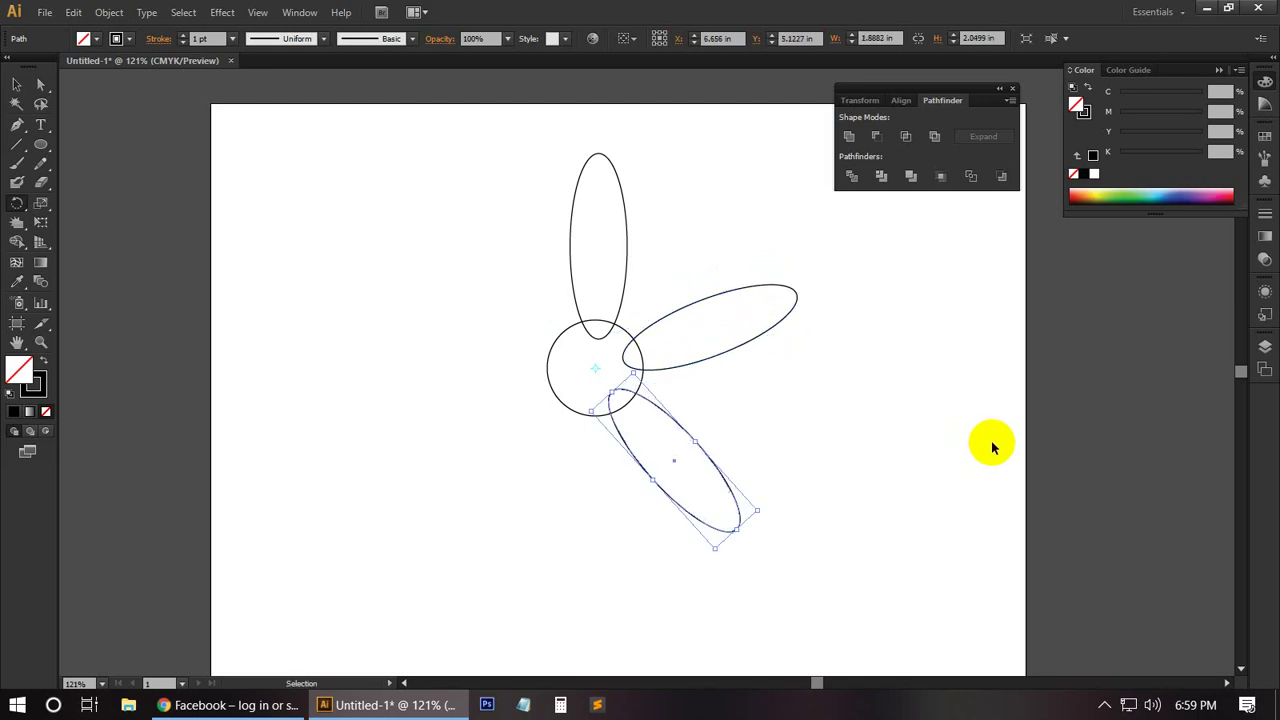
pyautogui.hotkey('ctrl', 'd')
pyautogui.hotkey('ctrl', 'd')
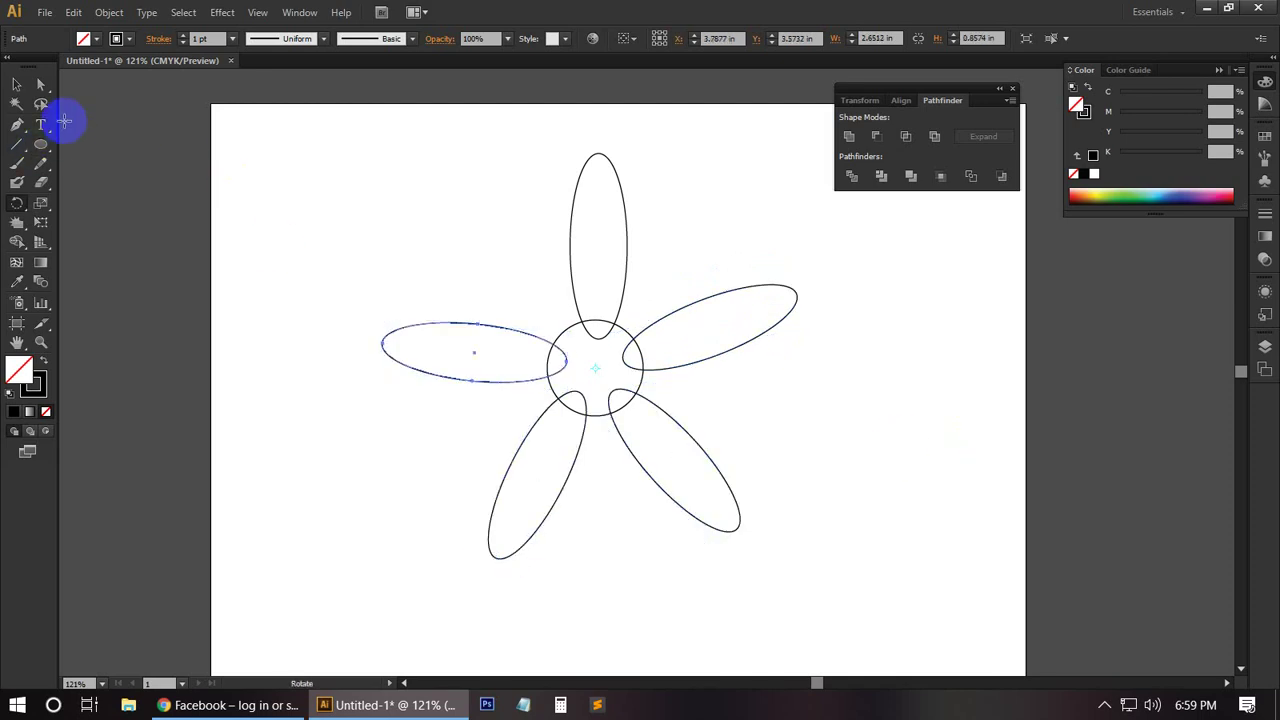
pyautogui.click(16, 84)
pyautogui.click(344, 236)
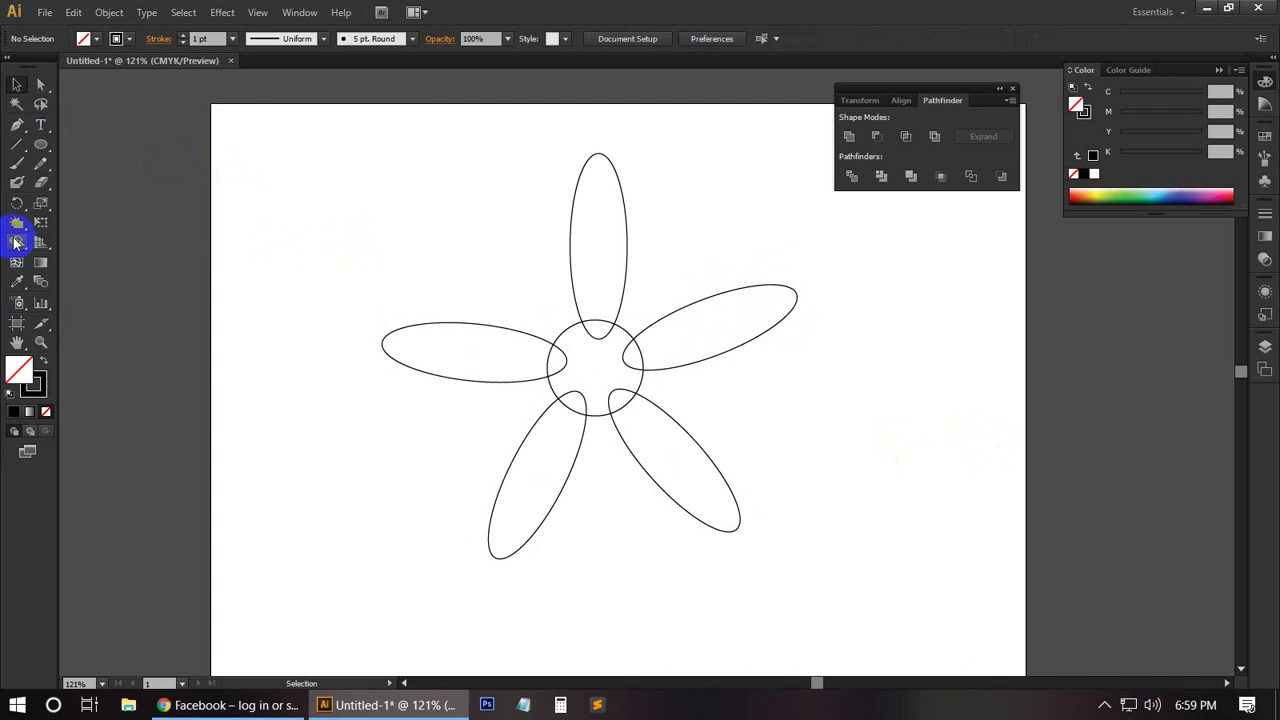
# Select all five petals and the circle, then Shape Builder-drag each petal into the centre.
pyautogui.moveTo(25, 254); pyautogui.dragTo(120, 248)
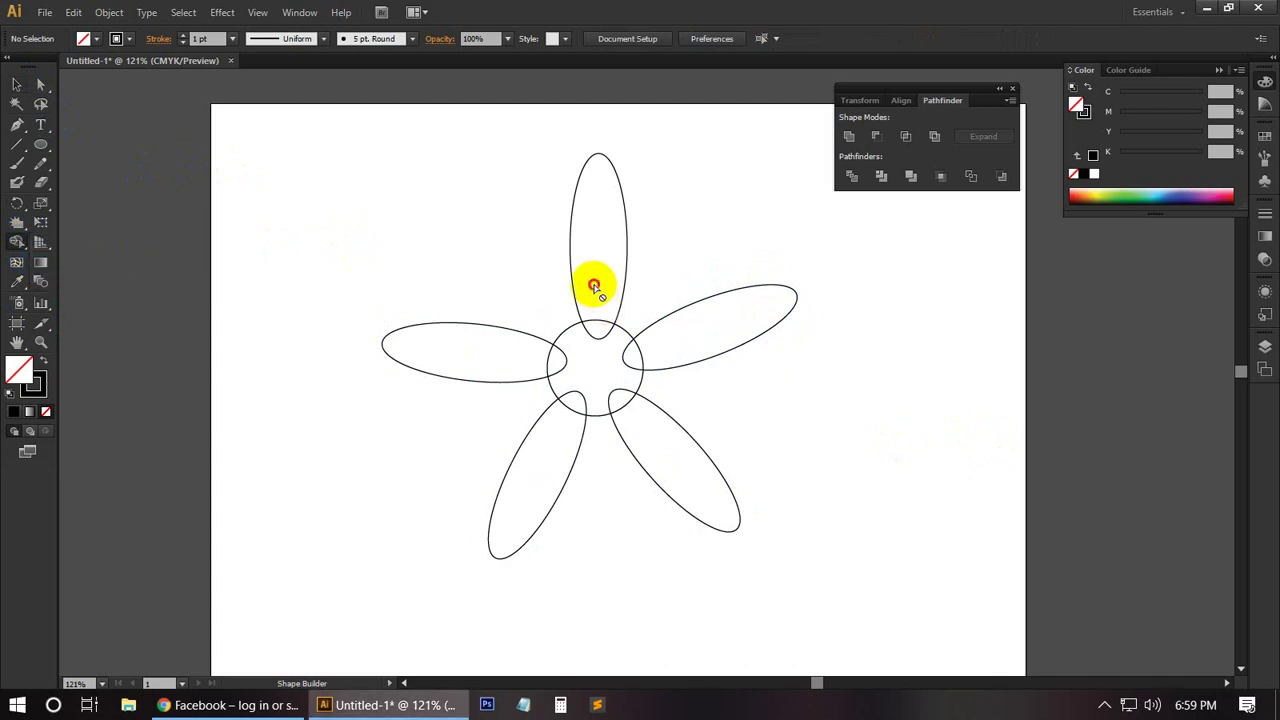
pyautogui.click(16, 84)
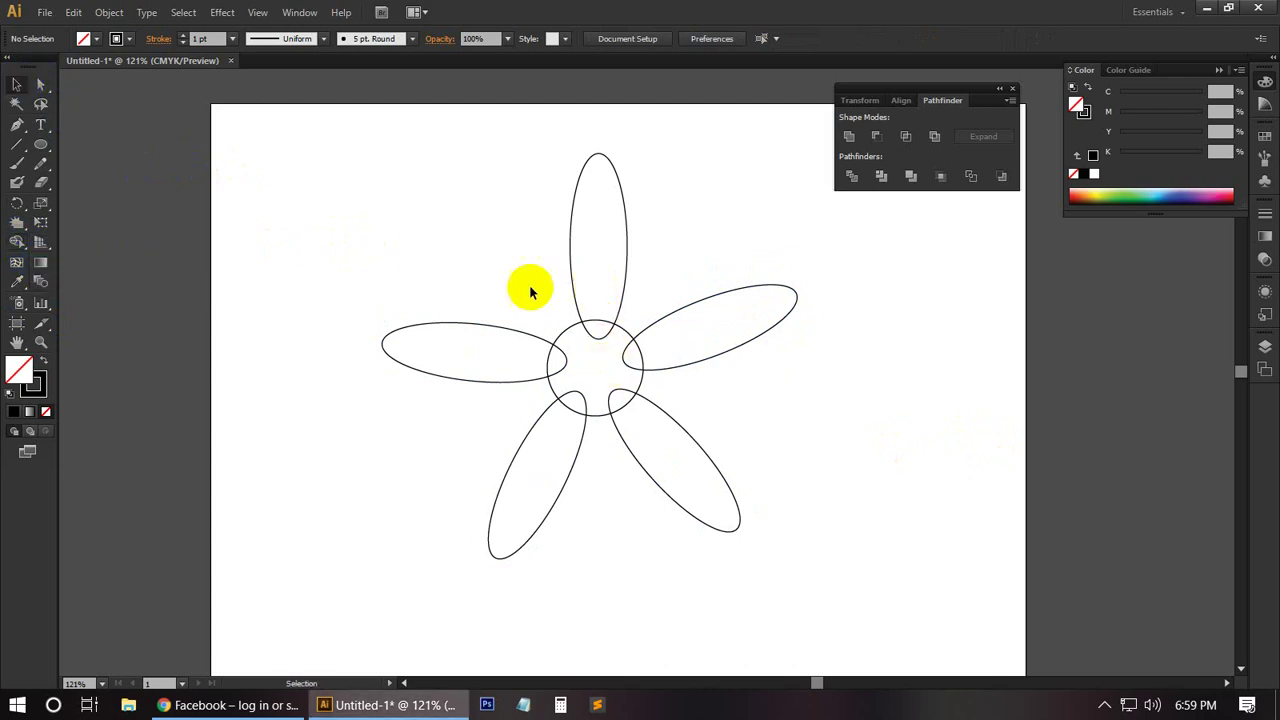
pyautogui.moveTo(470, 243); pyautogui.dragTo(731, 505)
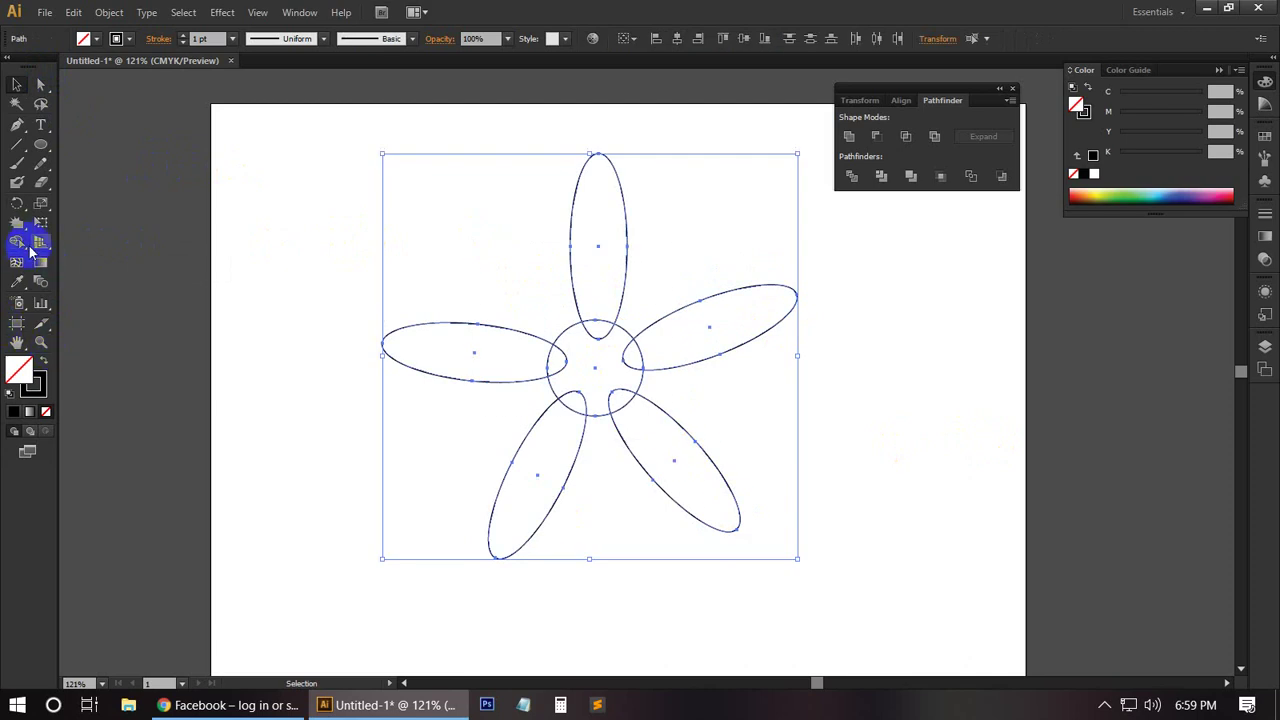
pyautogui.click(17, 243)
pyautogui.moveTo(594, 298); pyautogui.dragTo(596, 368)
pyautogui.moveTo(686, 343)
pyautogui.mouseDown()
pyautogui.moveTo(591, 369)
pyautogui.moveTo(638, 422)
pyautogui.mouseUp()
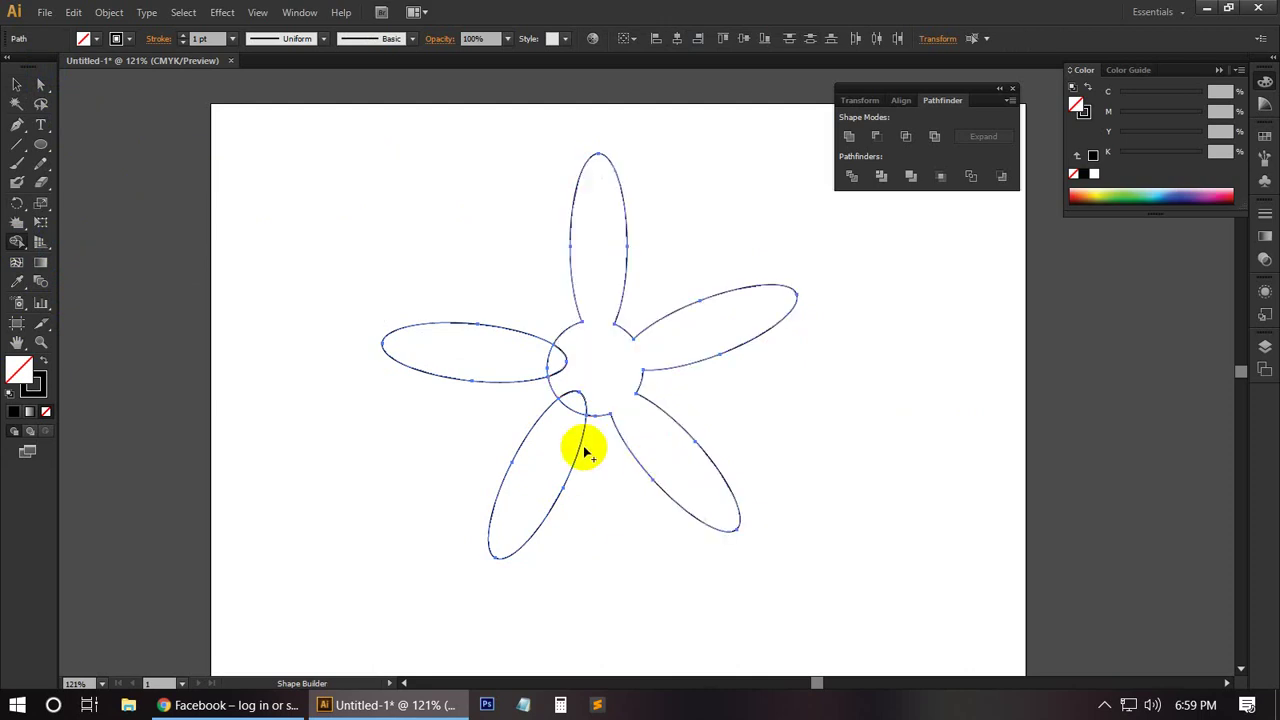
pyautogui.moveTo(592, 383); pyautogui.dragTo(563, 420)
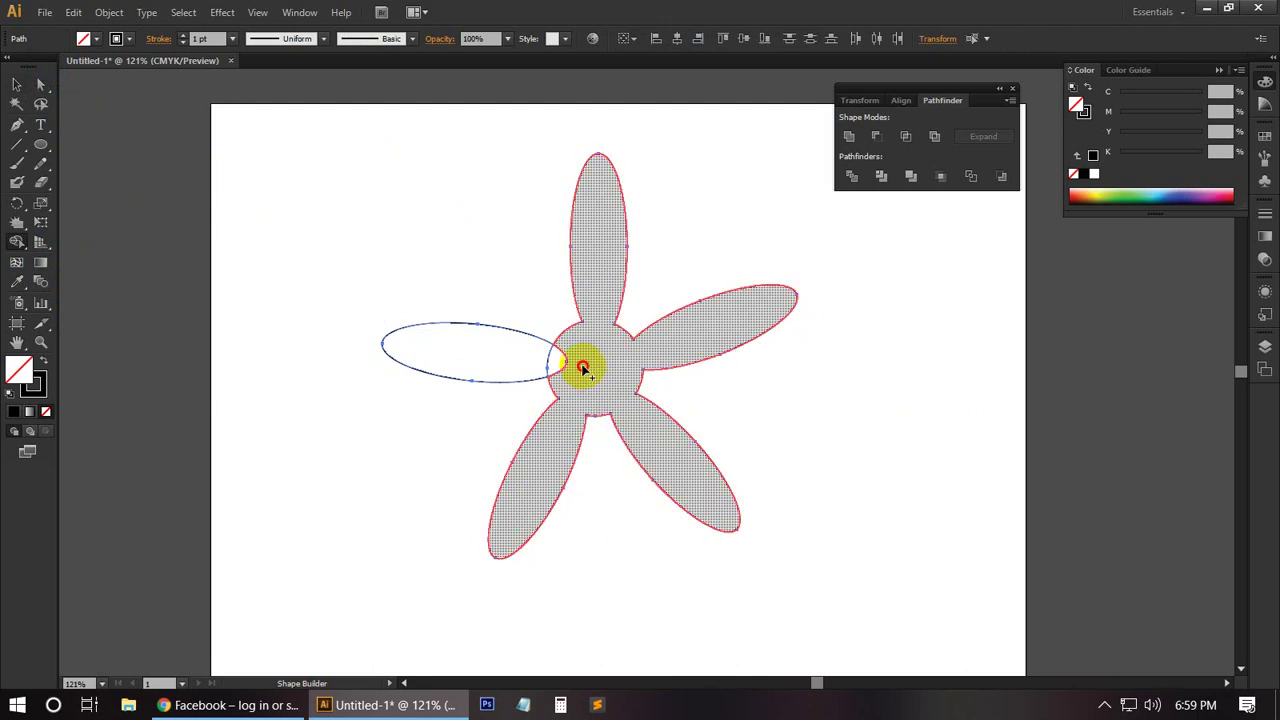
pyautogui.moveTo(583, 363); pyautogui.dragTo(538, 381)
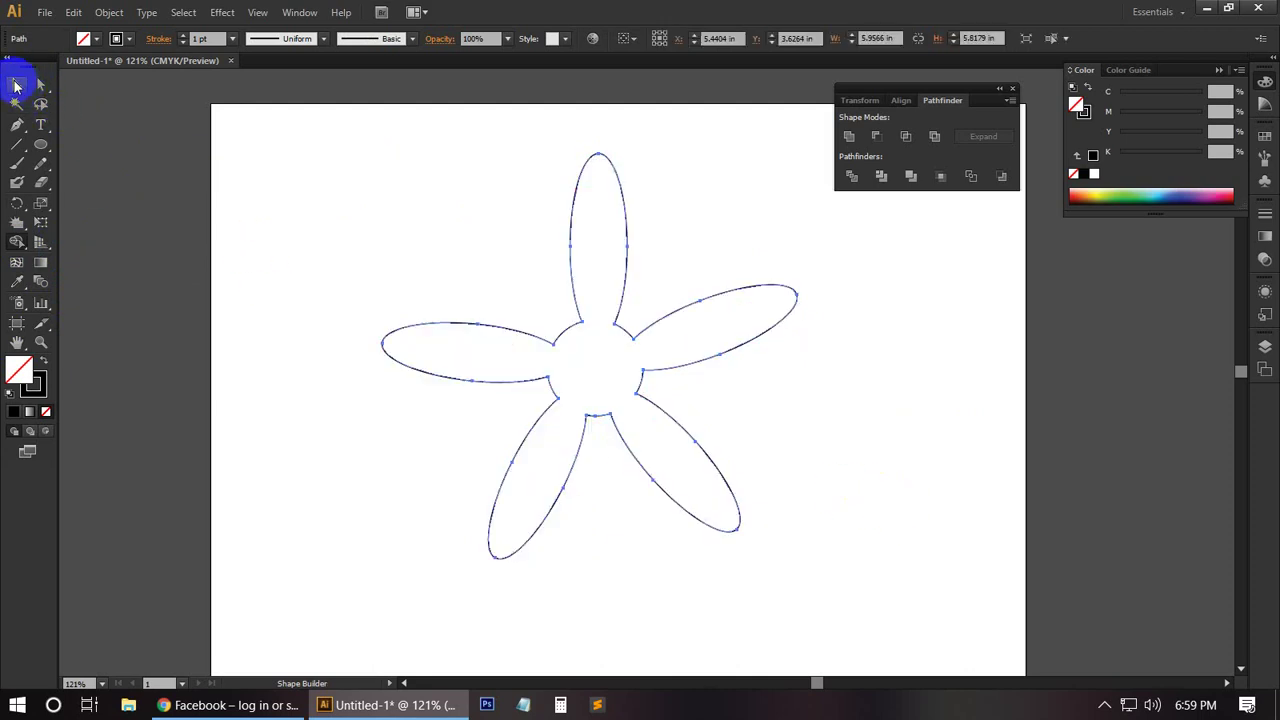
pyautogui.click(15, 87)
pyautogui.click(225, 245)
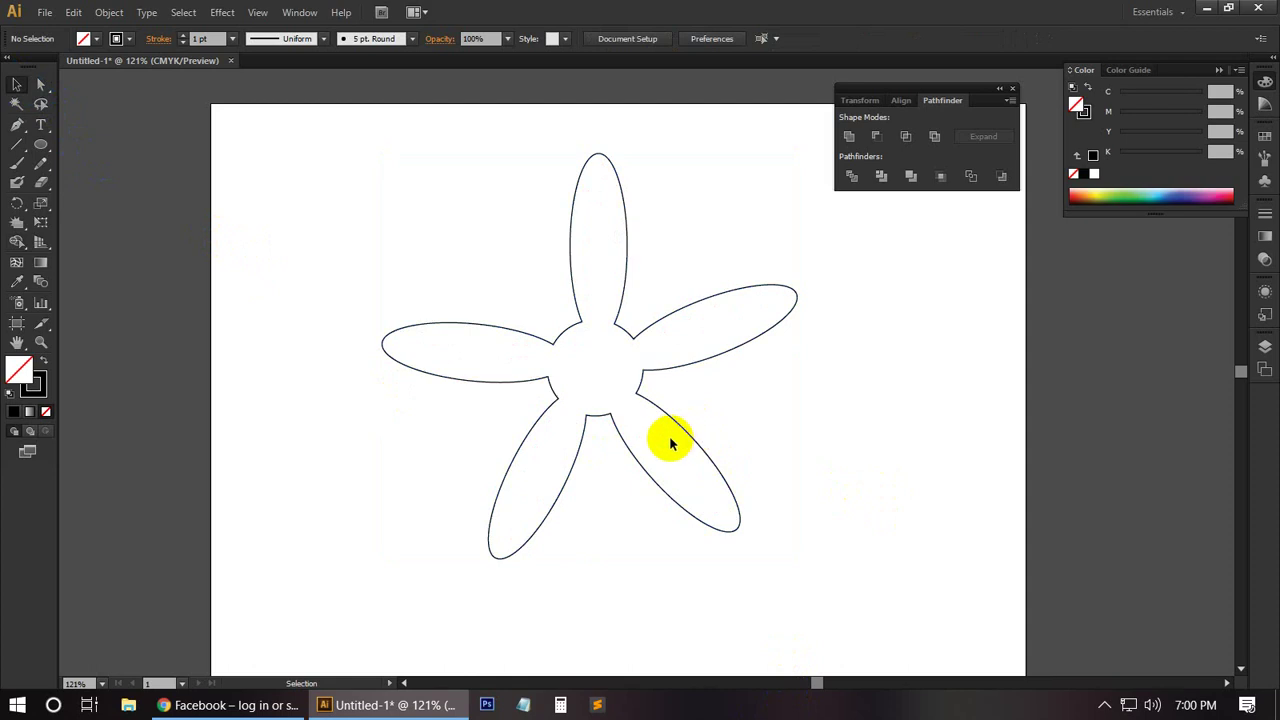
pyautogui.click(745, 522)
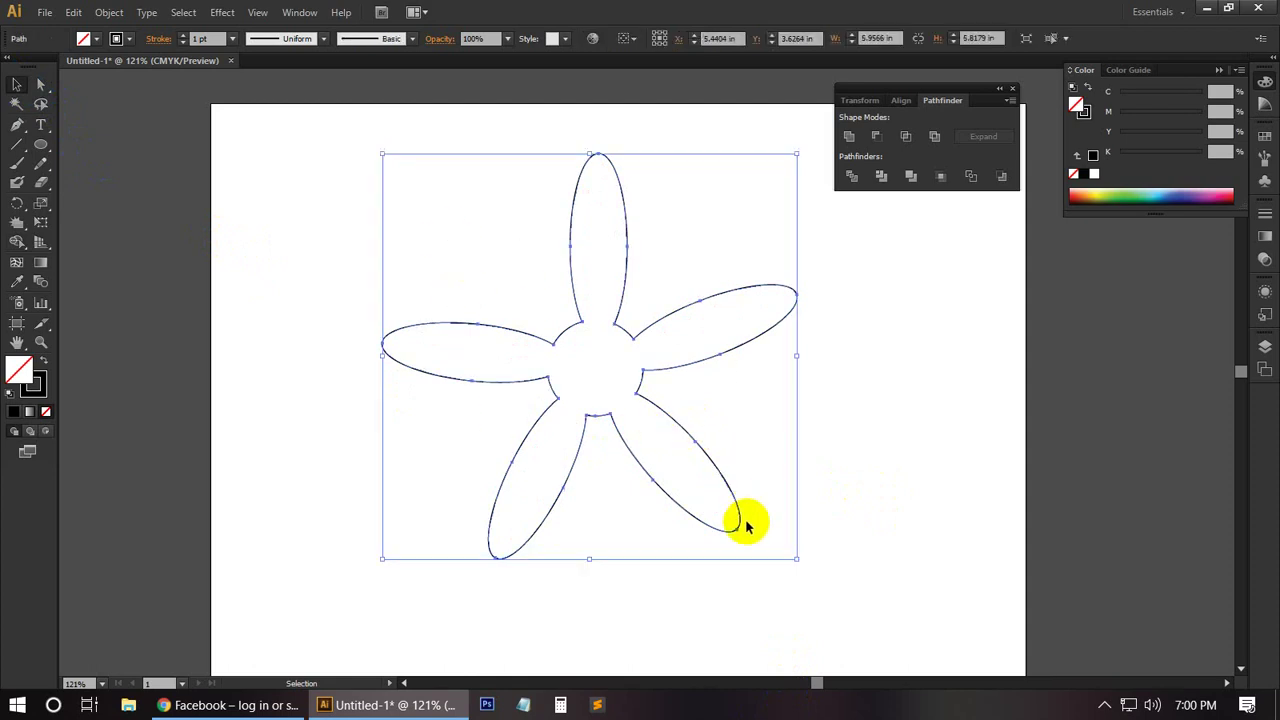
# Delete the old flower and draw a small circle near the artboard centre.
pyautogui.press('Delete')
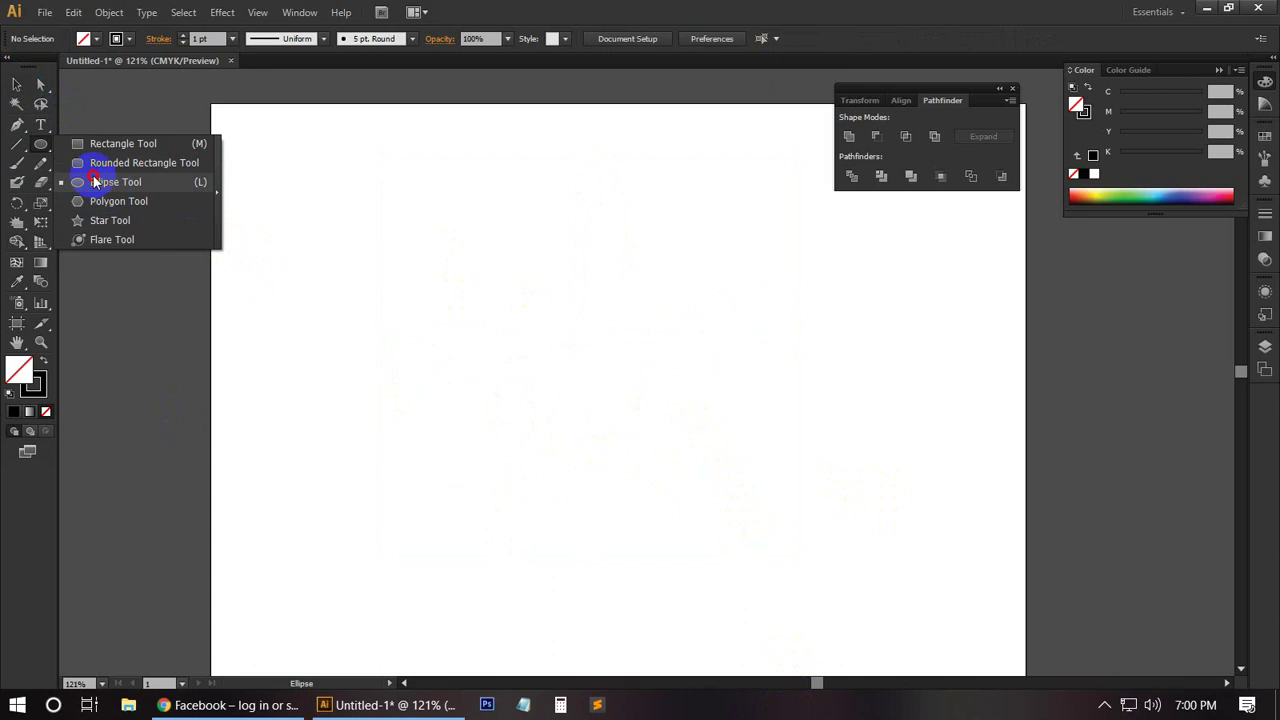
pyautogui.moveTo(40, 145); pyautogui.dragTo(94, 182)
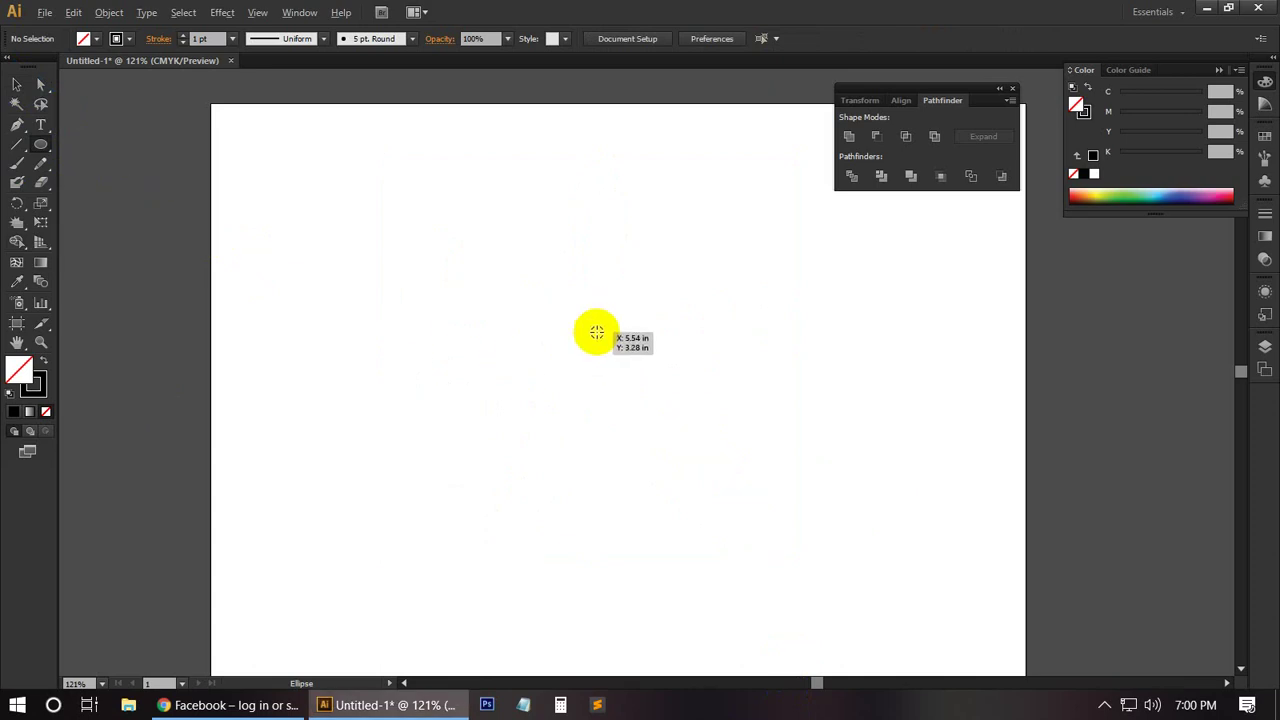
pyautogui.moveTo(618, 370); pyautogui.dragTo(655, 416)
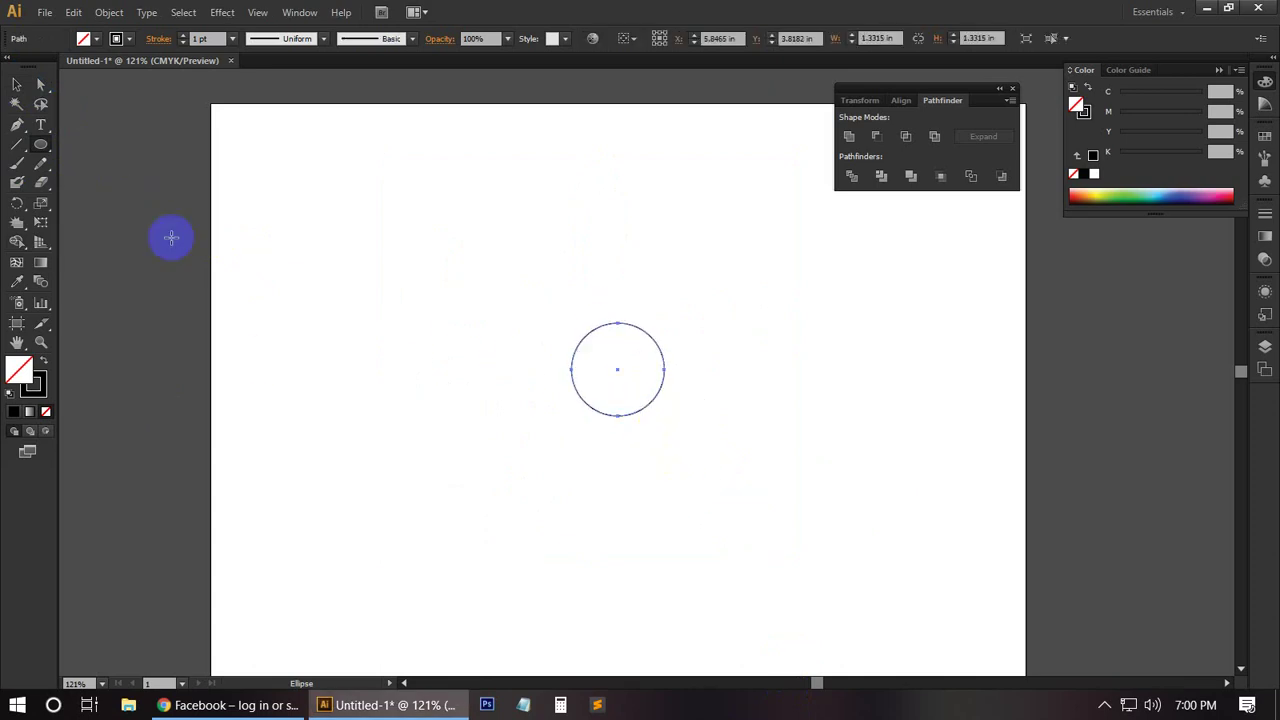
pyautogui.click(16, 84)
pyautogui.click(372, 284)
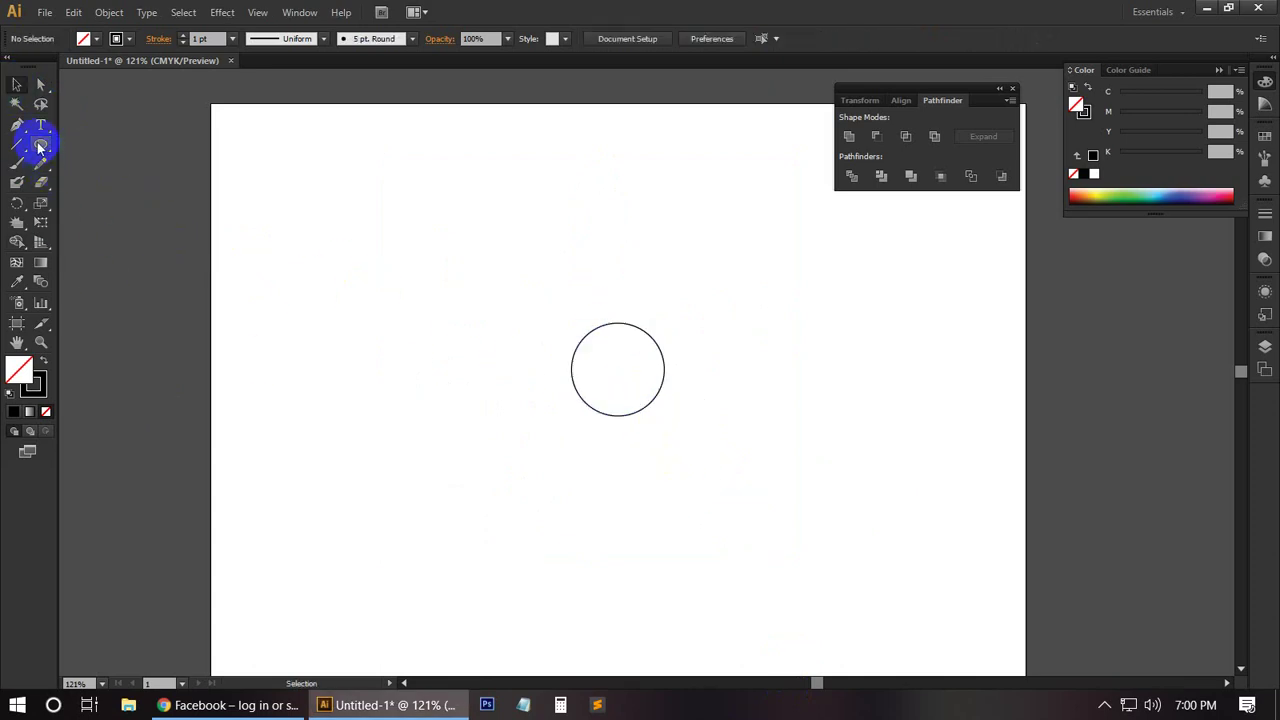
# Draw a tall thin petal, rotate-copy it around the circle's centre into five petals, and select everything.
pyautogui.moveTo(41, 144)
pyautogui.mouseDown()
pyautogui.moveTo(121, 170)
pyautogui.moveTo(118, 181)
pyautogui.mouseUp()
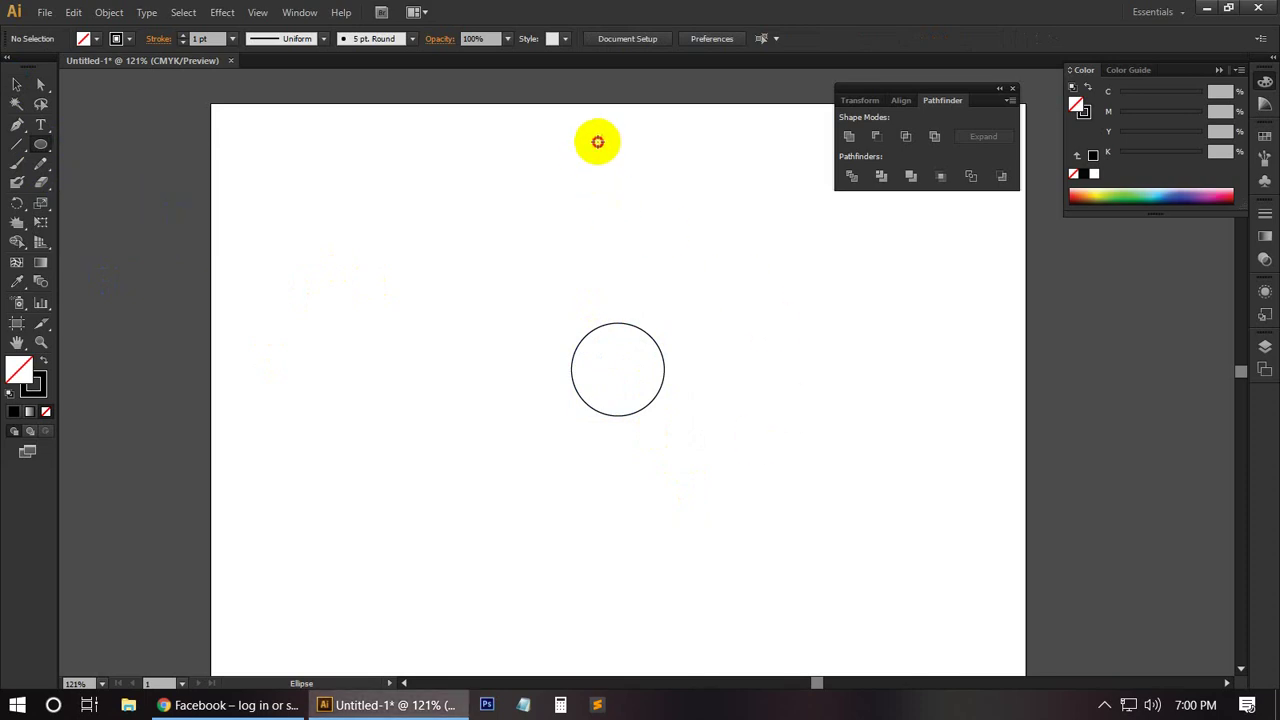
pyautogui.moveTo(597, 141); pyautogui.dragTo(643, 352)
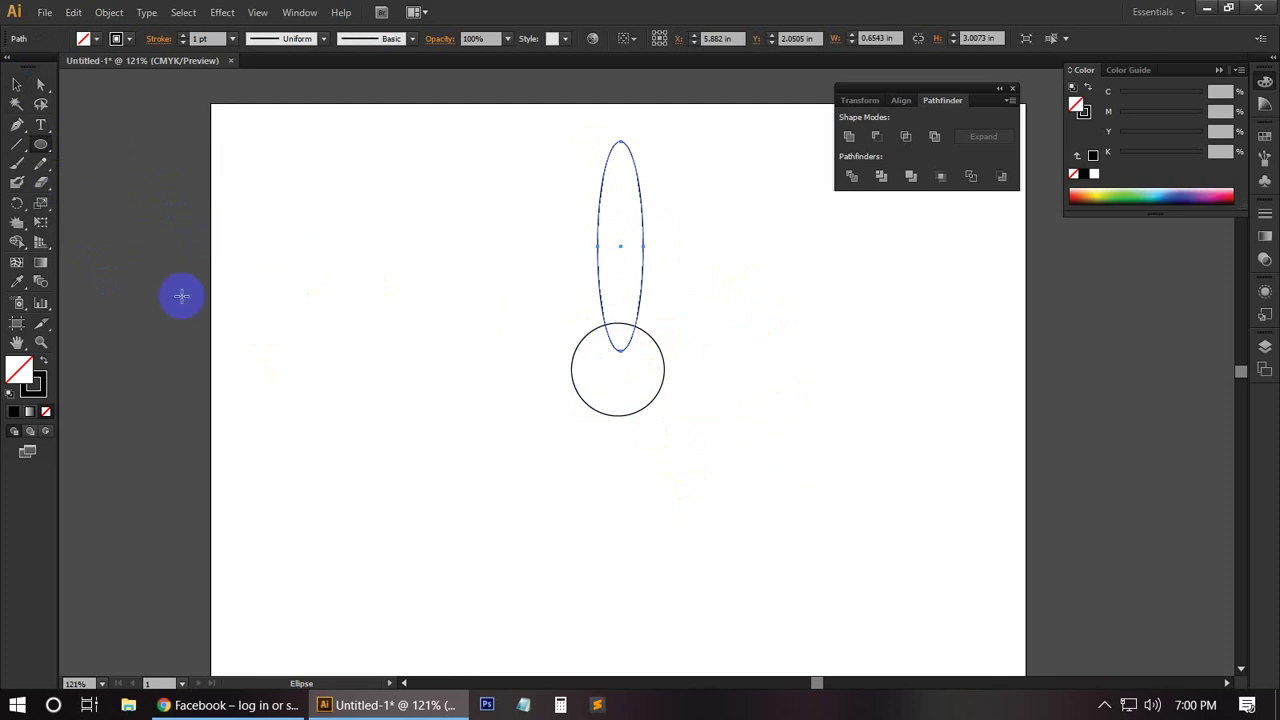
pyautogui.click(17, 202)
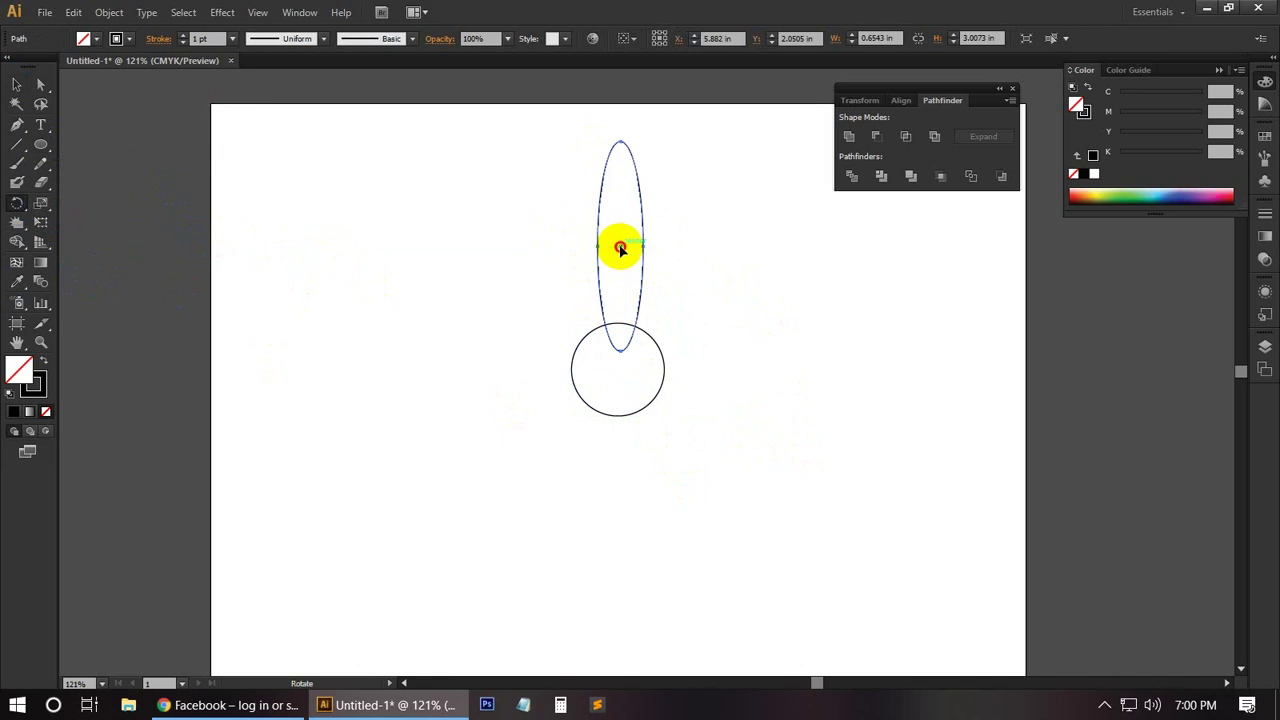
pyautogui.click(620, 370)
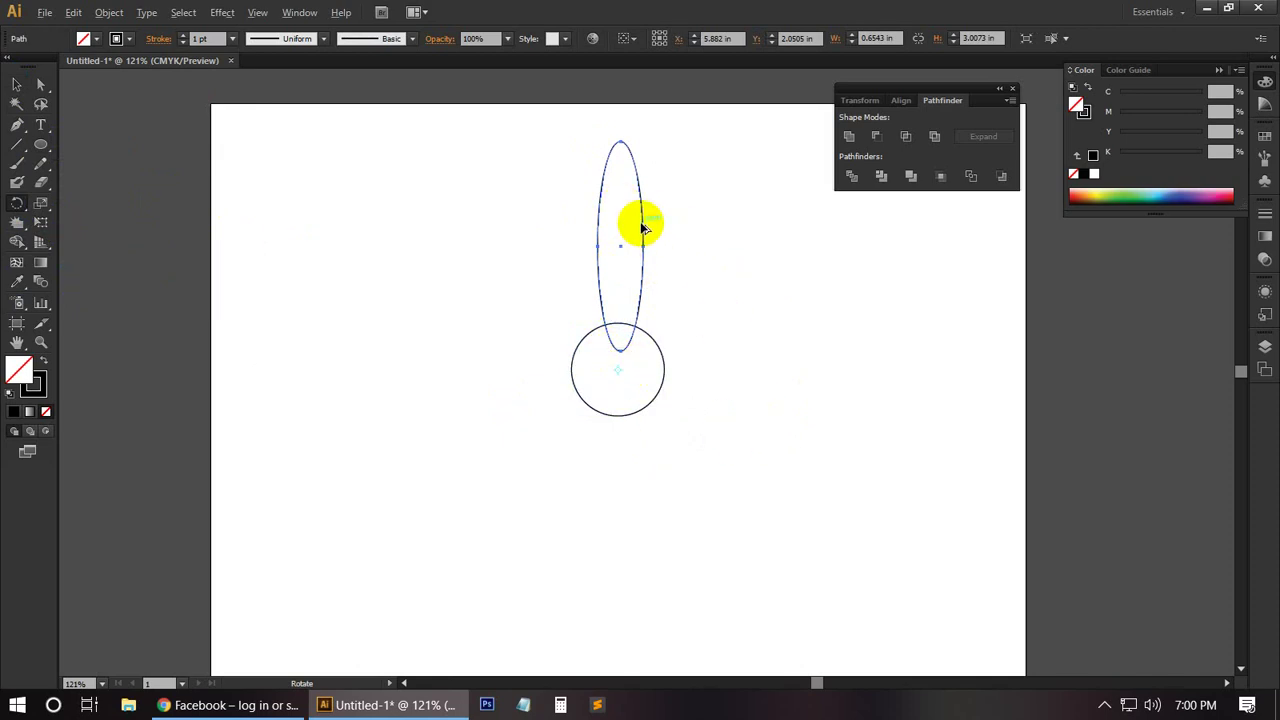
pyautogui.moveTo(643, 224); pyautogui.dragTo(780, 340)
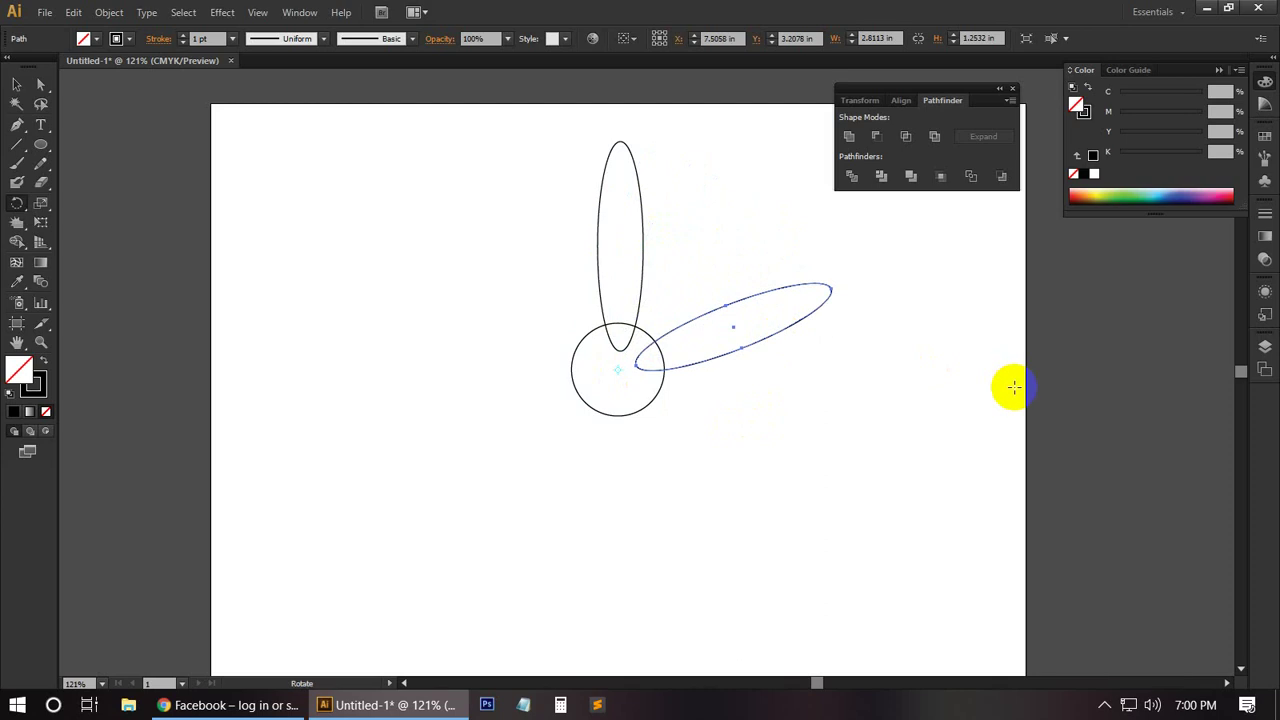
pyautogui.hotkey('ctrl', 'd')
pyautogui.hotkey('ctrl', 'd')
pyautogui.hotkey('ctrl', 'd')
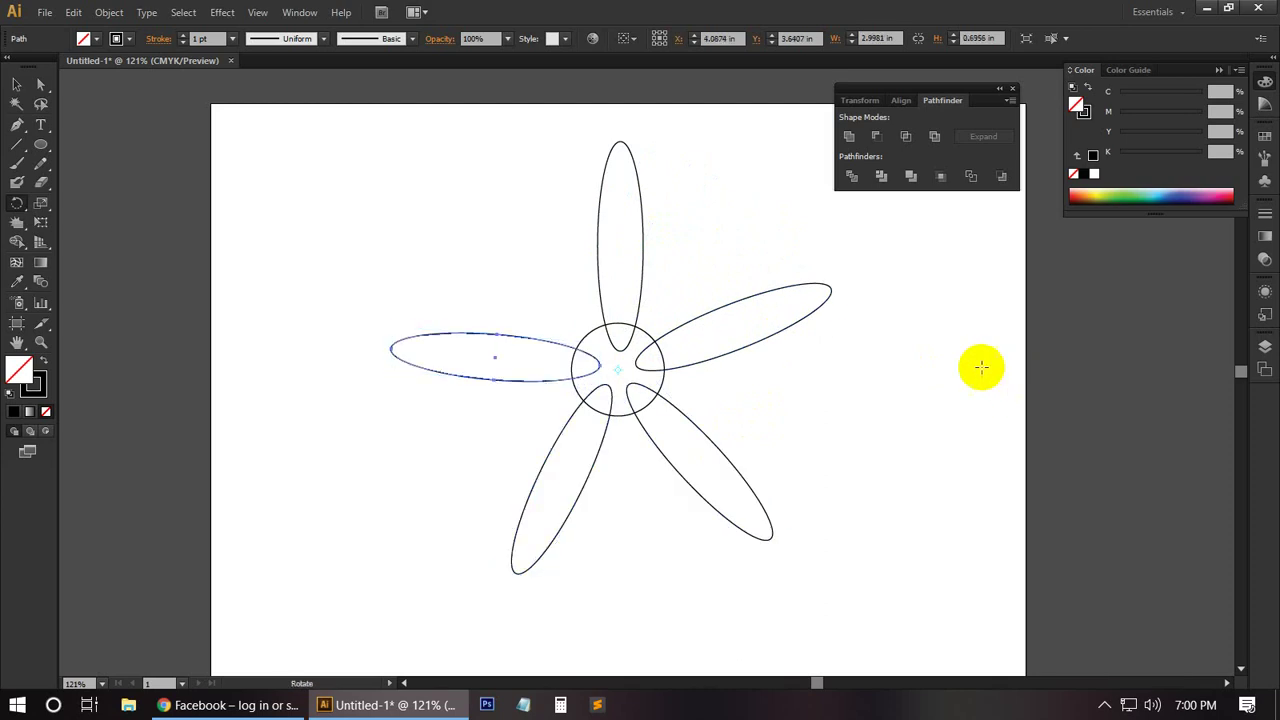
pyautogui.click(16, 84)
pyautogui.moveTo(323, 171); pyautogui.dragTo(794, 506)
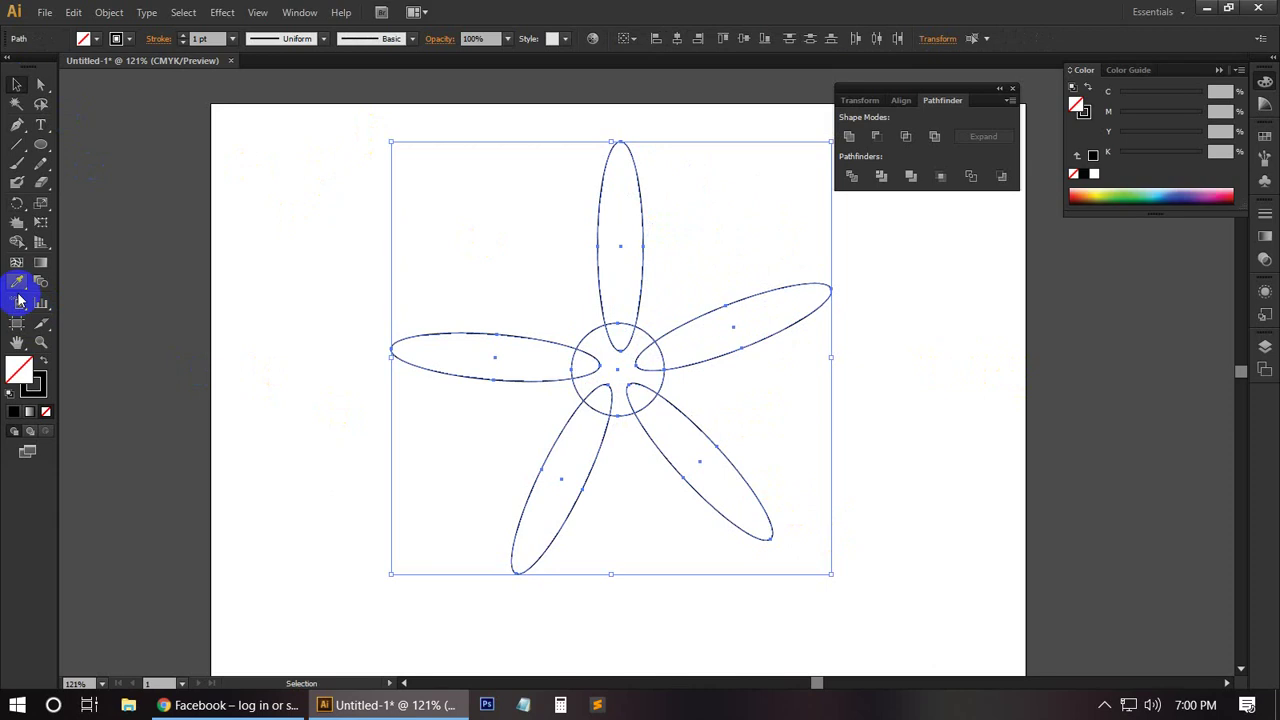
# Shape Builder-drag from the top petal across the rest to unite them with the centre circle.
pyautogui.click(15, 244)
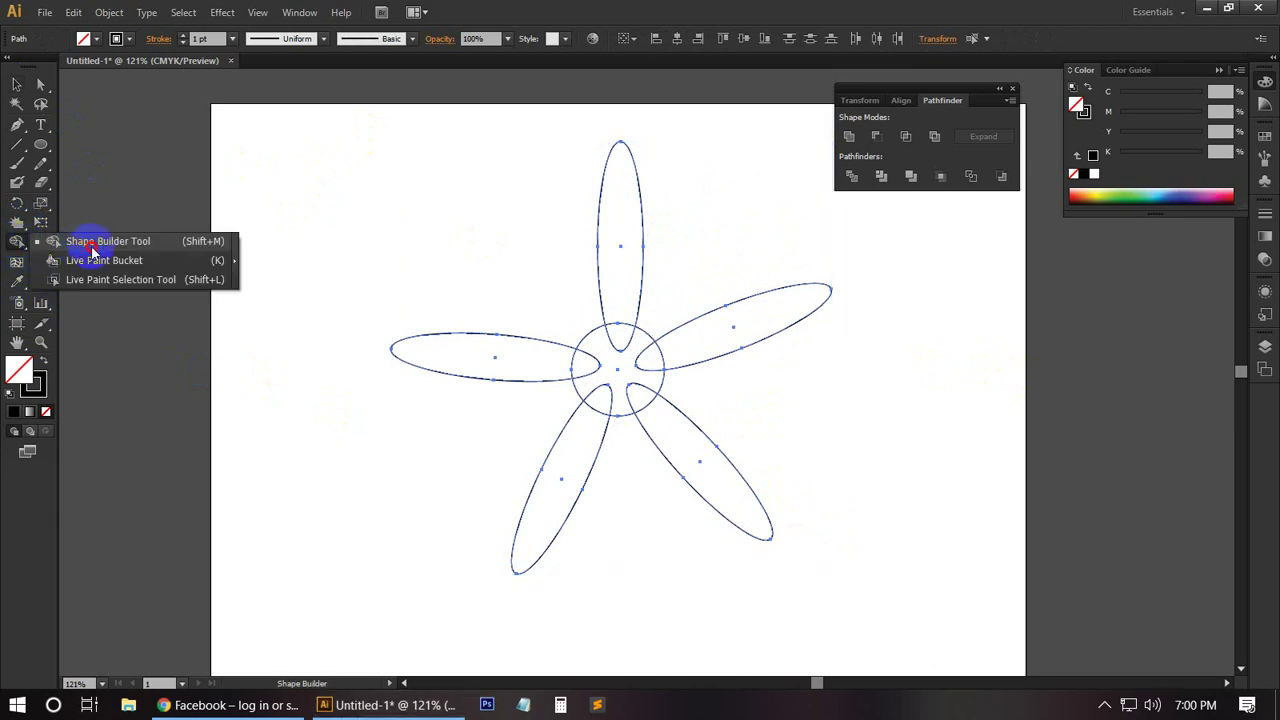
pyautogui.moveTo(15, 244); pyautogui.dragTo(91, 245)
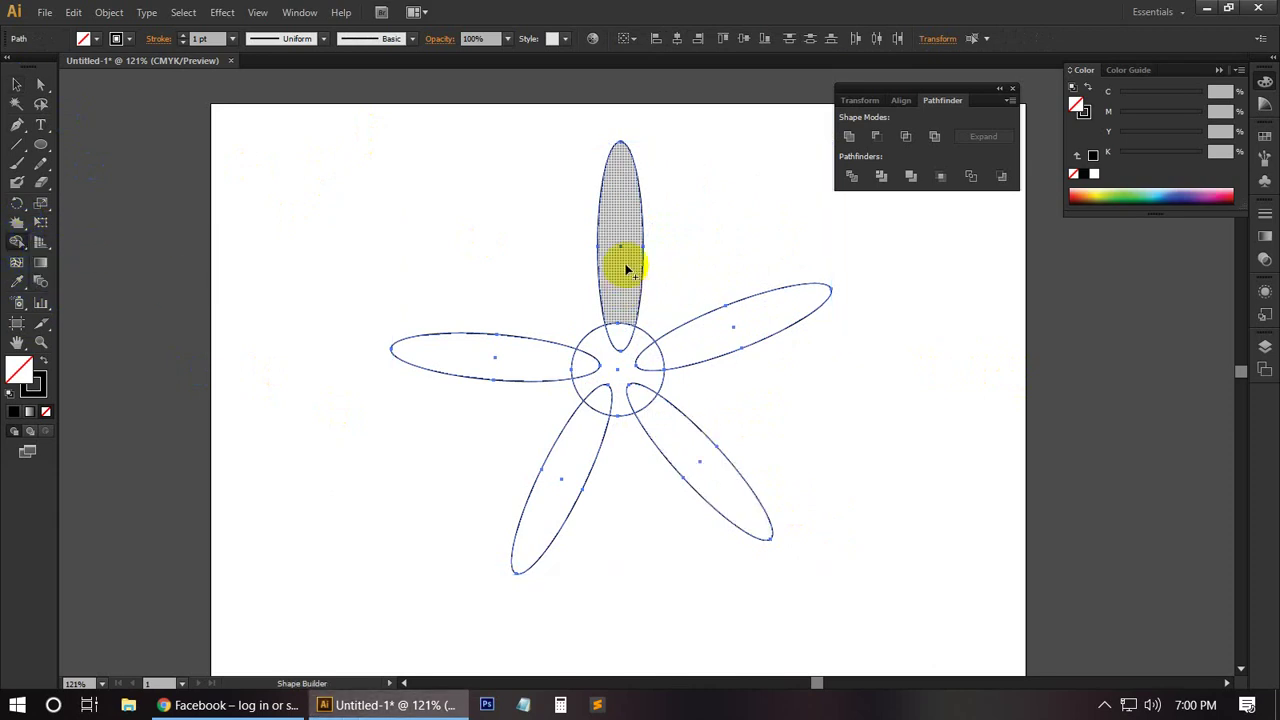
pyautogui.moveTo(620, 265)
pyautogui.mouseDown()
pyautogui.moveTo(620, 366)
pyautogui.moveTo(640, 370)
pyautogui.mouseUp()
pyautogui.moveTo(715, 345)
pyautogui.mouseDown()
pyautogui.moveTo(613, 373)
pyautogui.moveTo(587, 434)
pyautogui.moveTo(608, 363)
pyautogui.moveTo(543, 366)
pyautogui.mouseUp()
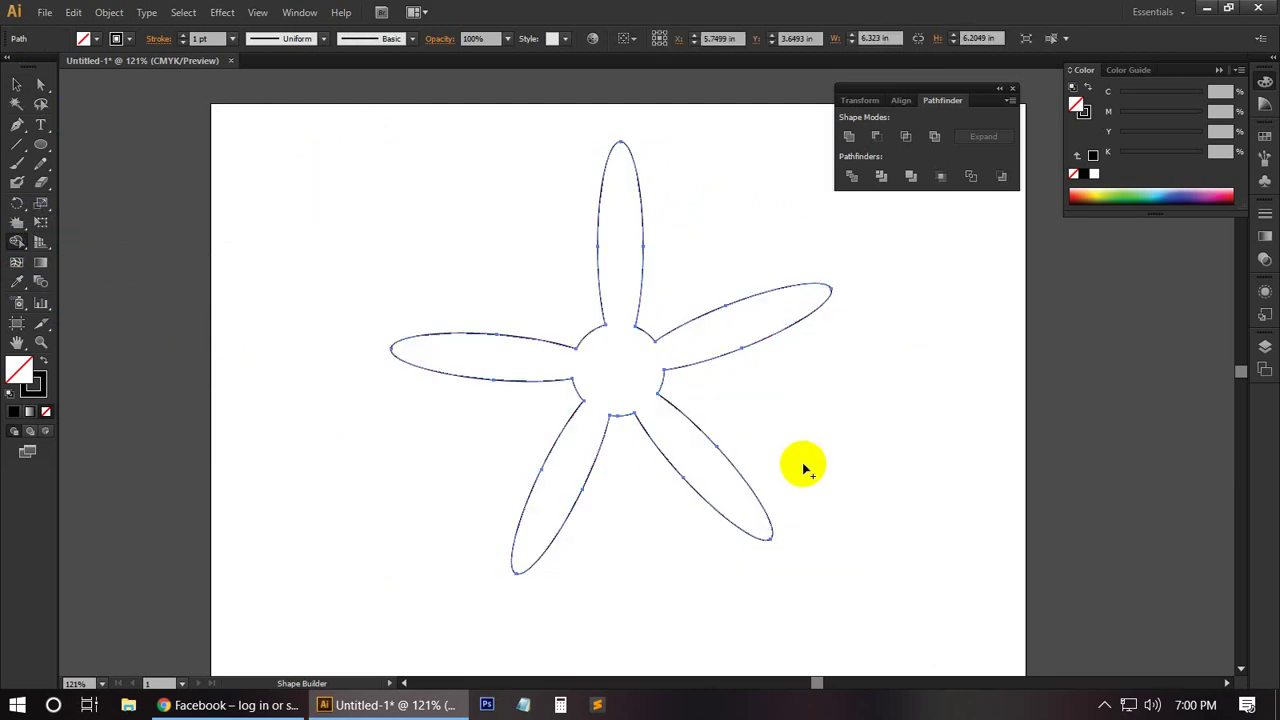
pyautogui.click(16, 84)
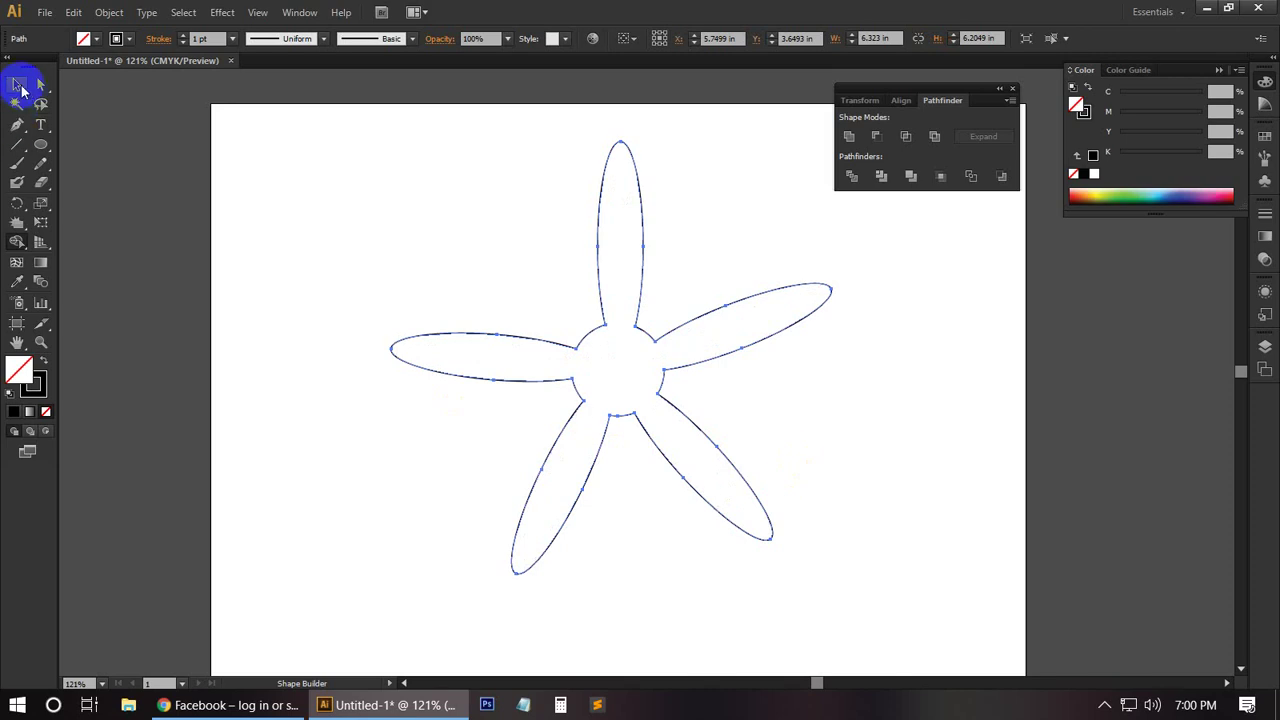
pyautogui.click(335, 268)
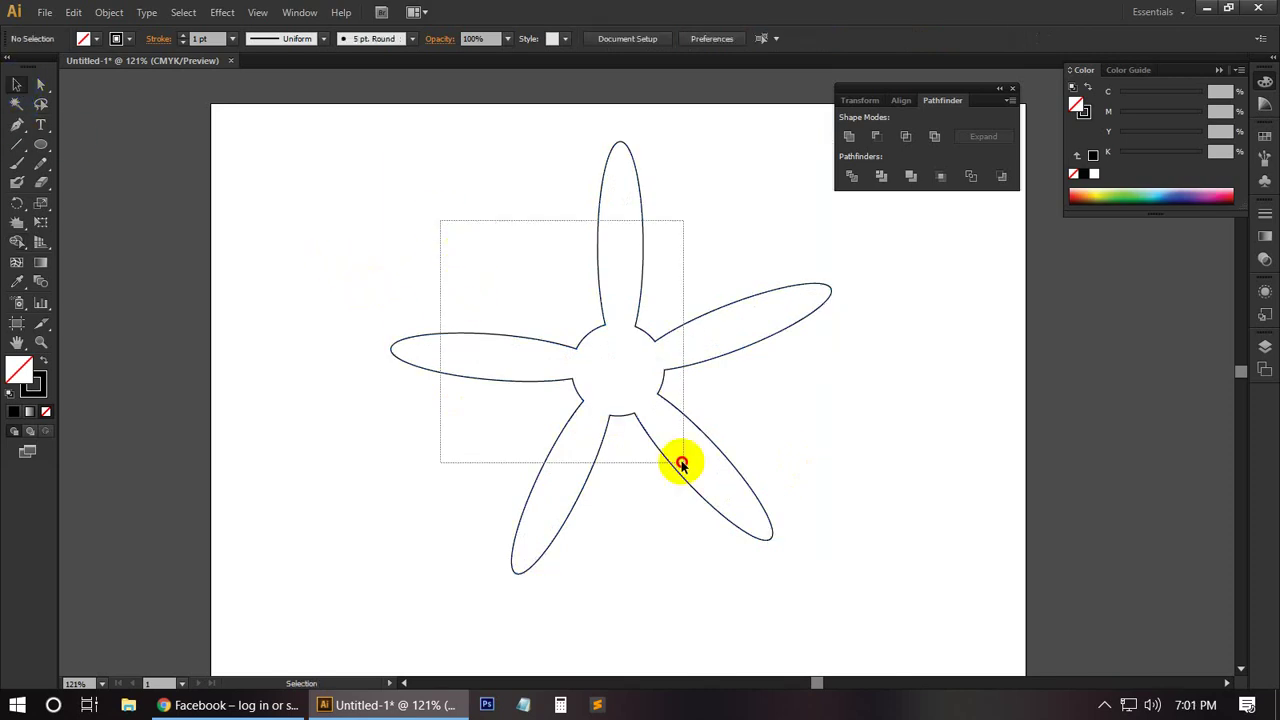
# Delete the merged flower and draw three overlapping ellipses.
pyautogui.moveTo(443, 223); pyautogui.dragTo(680, 460)
pyautogui.press('Delete')
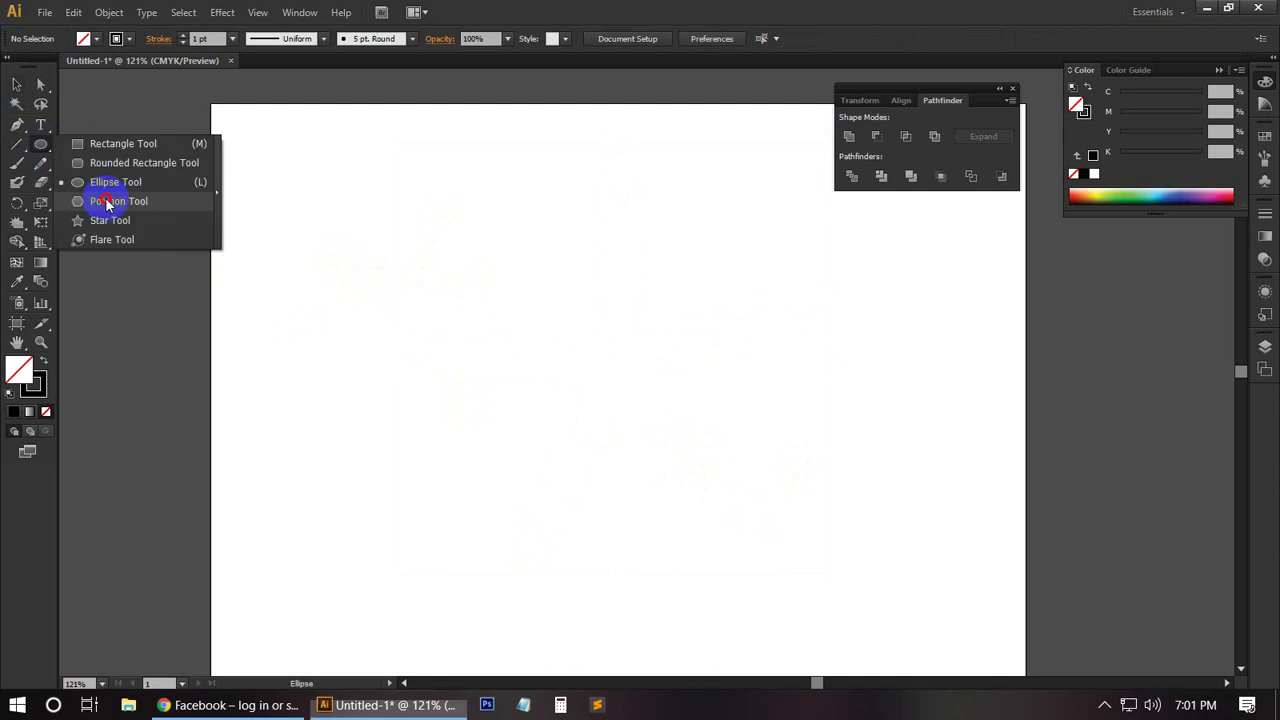
pyautogui.moveTo(41, 144); pyautogui.dragTo(110, 182)
pyautogui.moveTo(352, 261); pyautogui.dragTo(585, 432)
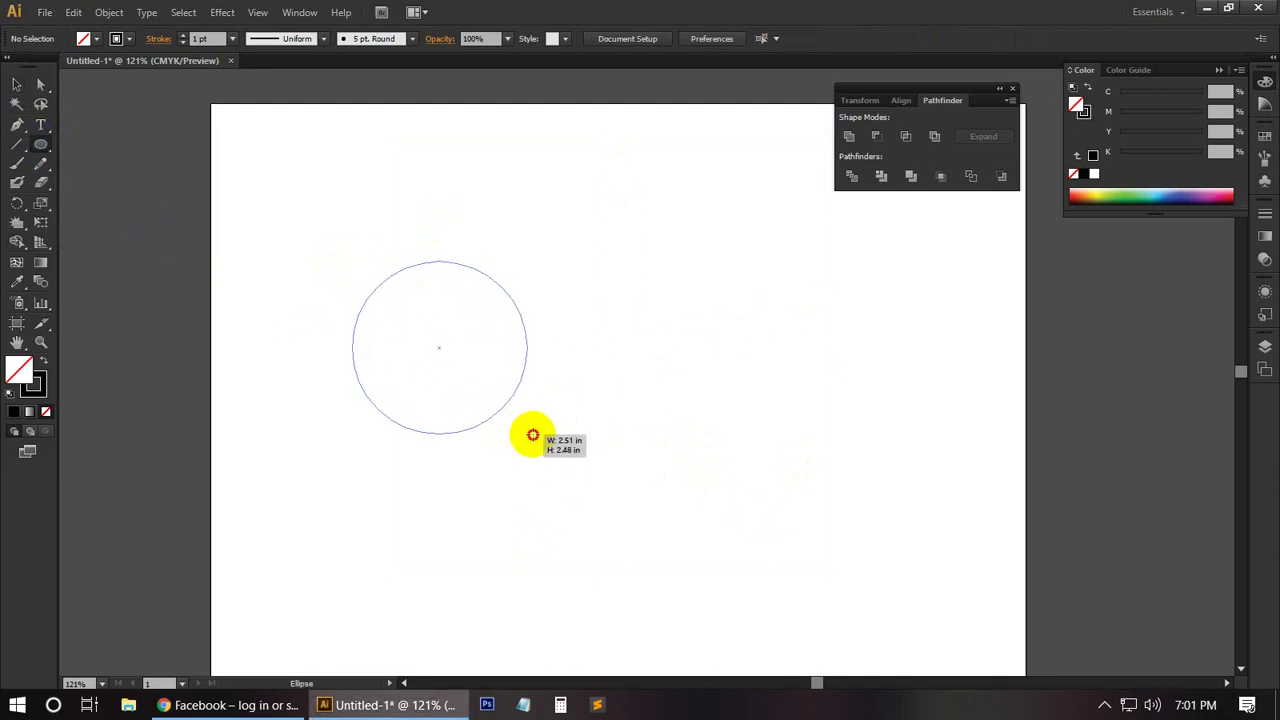
pyautogui.moveTo(734, 301); pyautogui.dragTo(482, 400)
pyautogui.moveTo(627, 353); pyautogui.dragTo(760, 540)
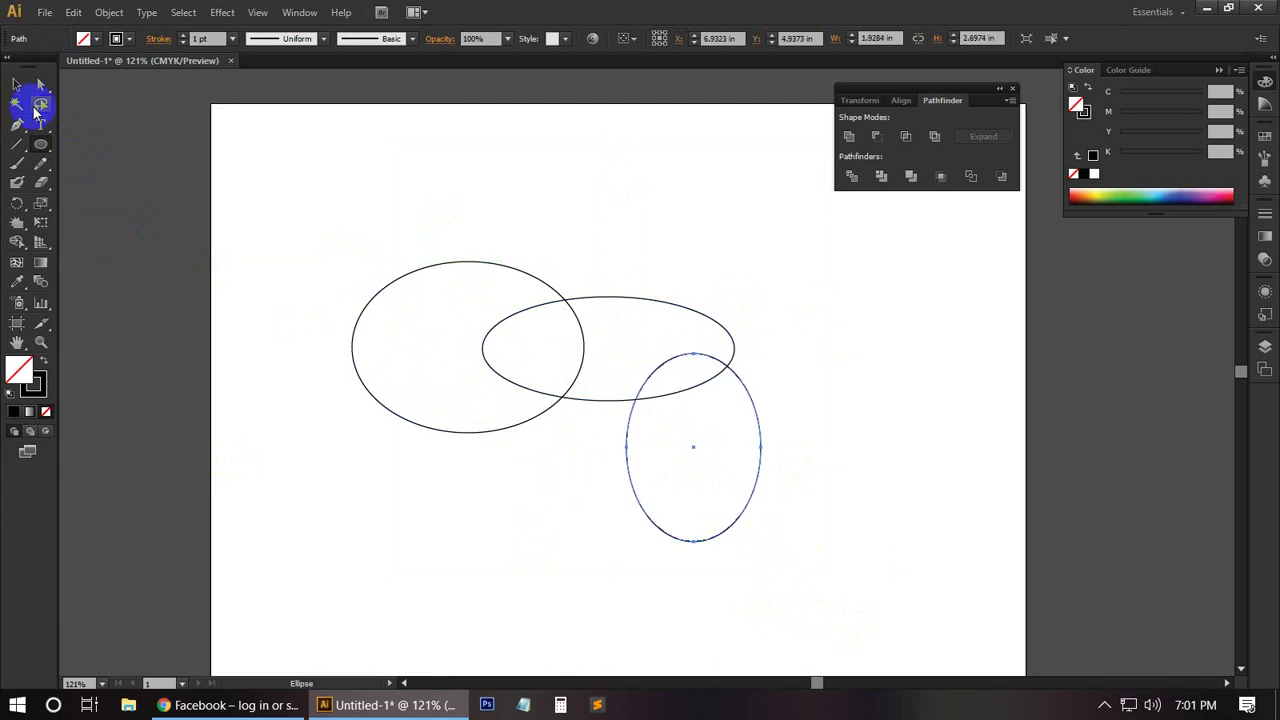
# Select the three ellipses and unite them into one shape with Shape Builder.
pyautogui.click(16, 85)
pyautogui.click(186, 243)
pyautogui.moveTo(246, 170); pyautogui.dragTo(678, 492)
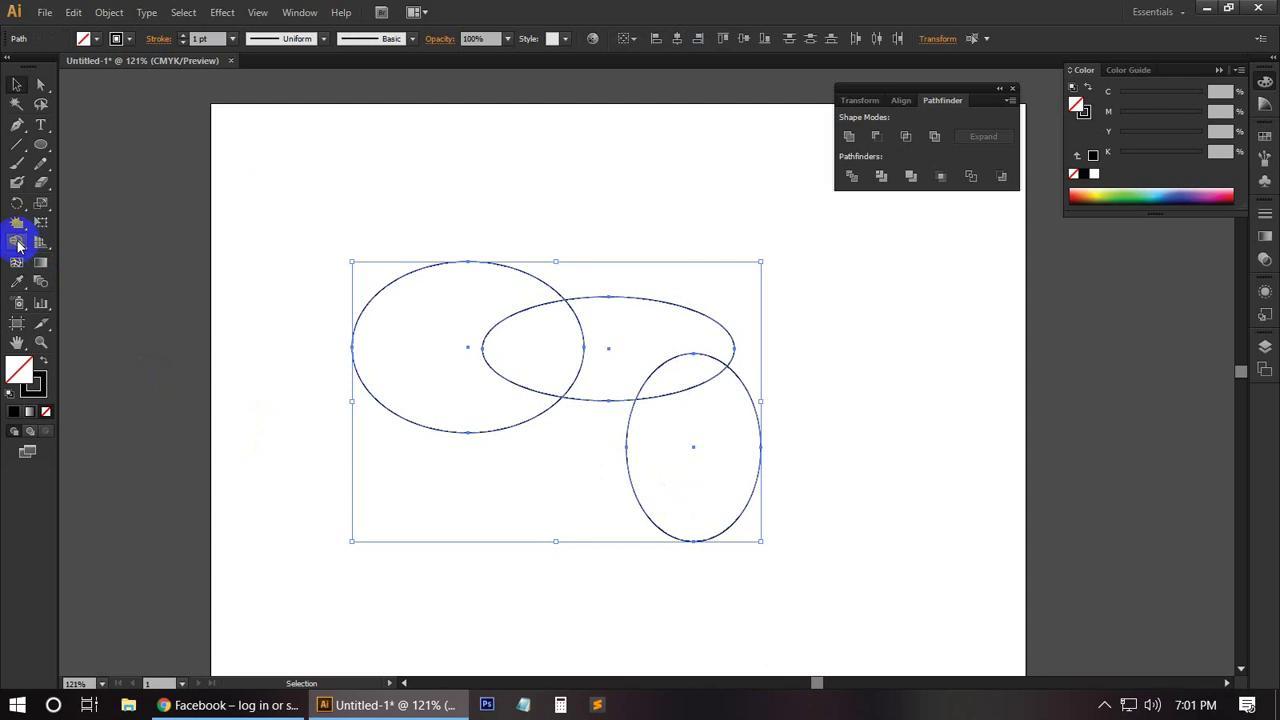
pyautogui.click(17, 243)
pyautogui.moveTo(466, 363); pyautogui.dragTo(655, 348)
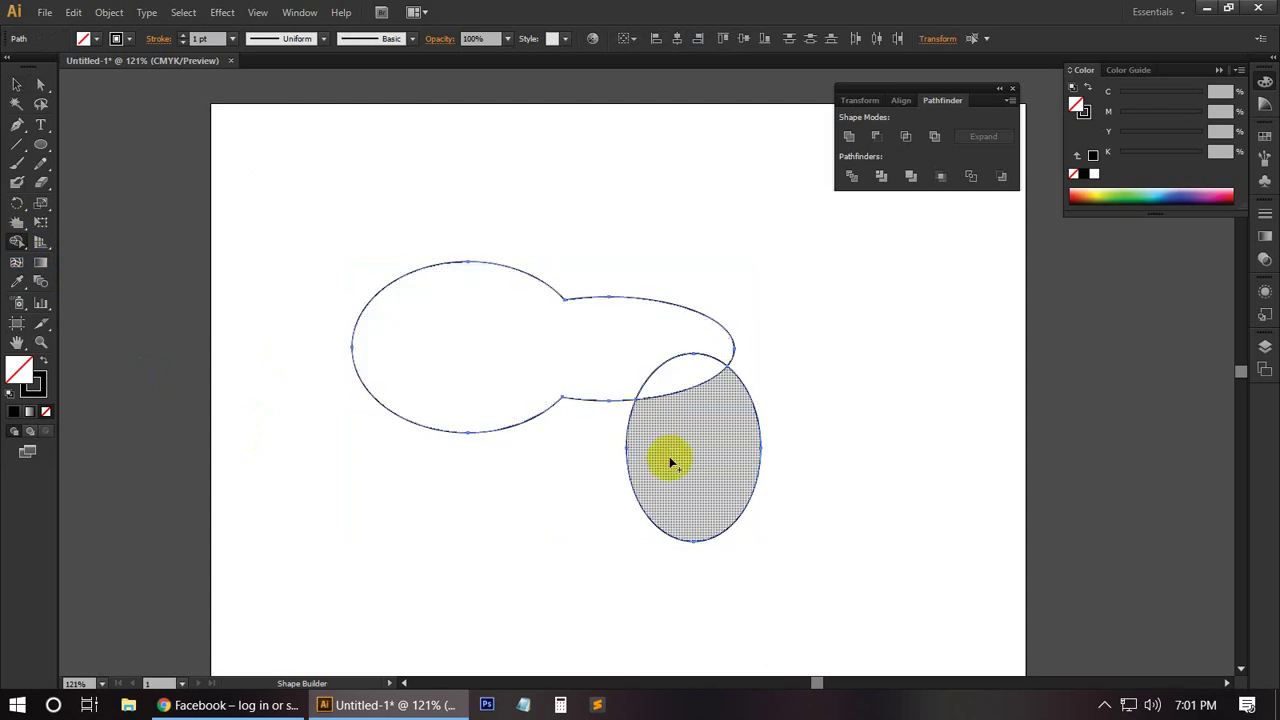
pyautogui.moveTo(671, 462); pyautogui.dragTo(651, 354)
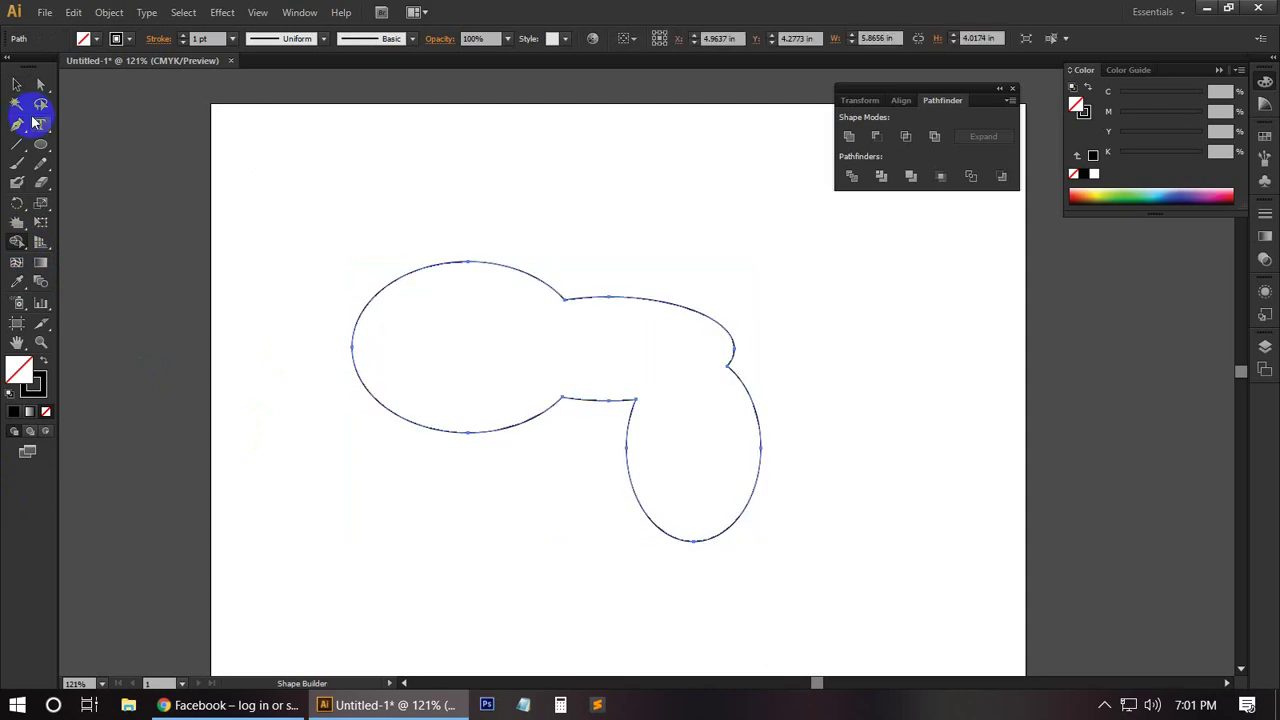
# Select the combined ellipse shape and delete it.
pyautogui.click(17, 84)
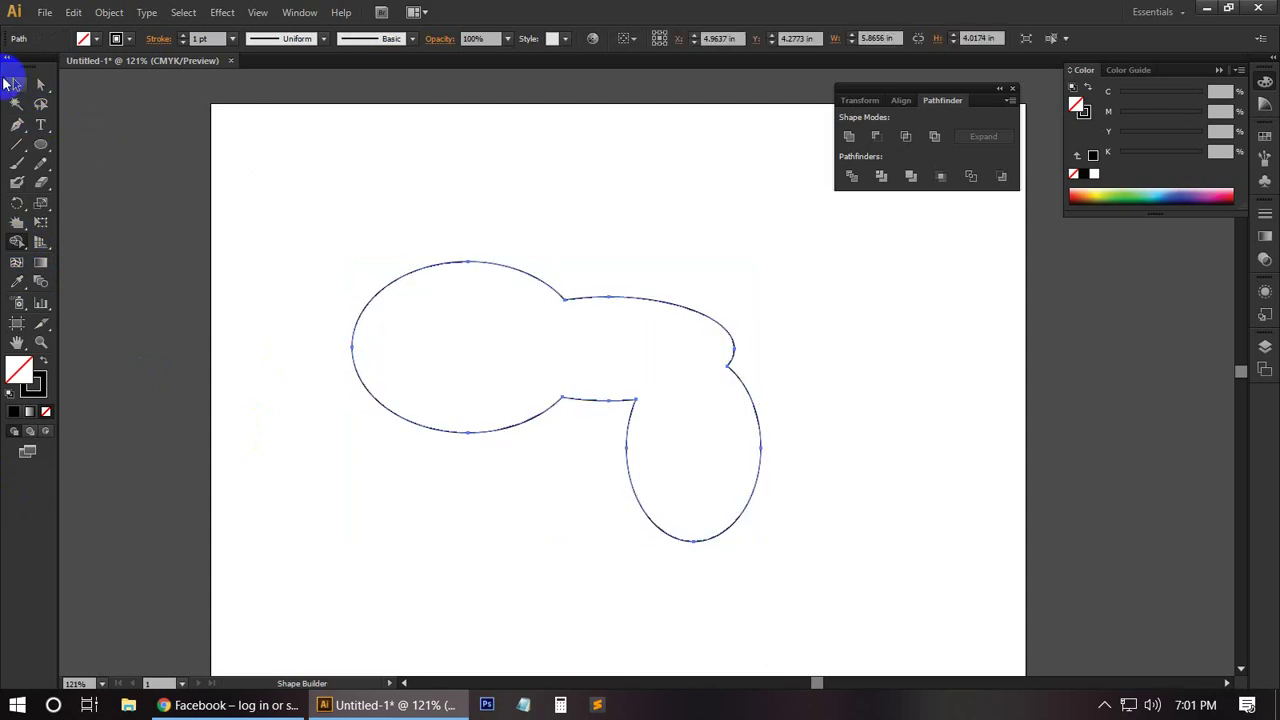
pyautogui.moveTo(273, 201); pyautogui.dragTo(708, 522)
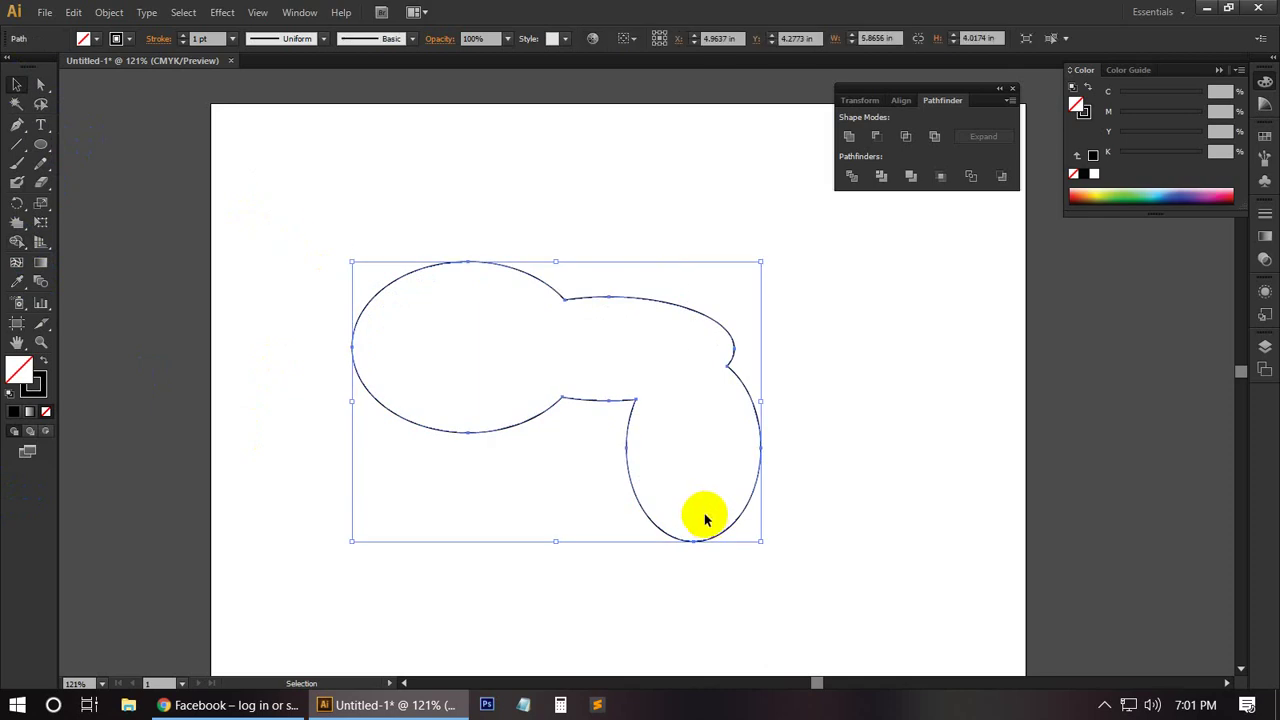
pyautogui.press('Delete')
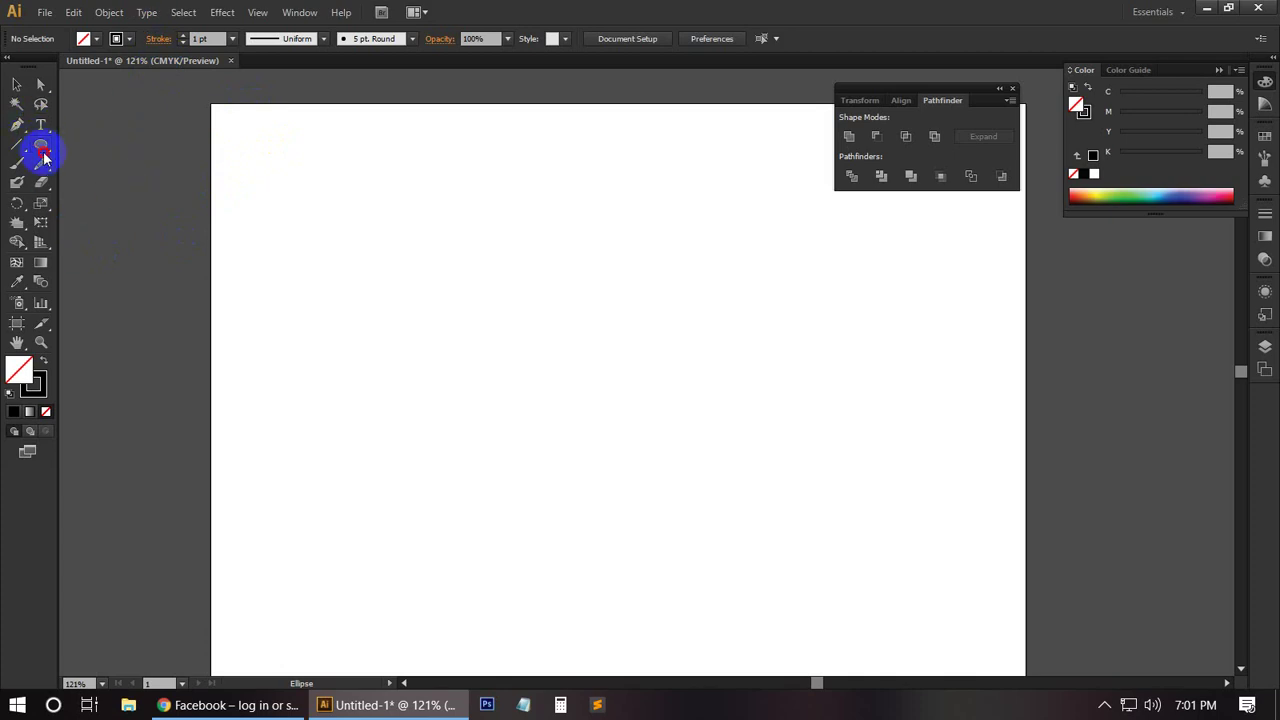
pyautogui.moveTo(43, 157); pyautogui.dragTo(94, 140)
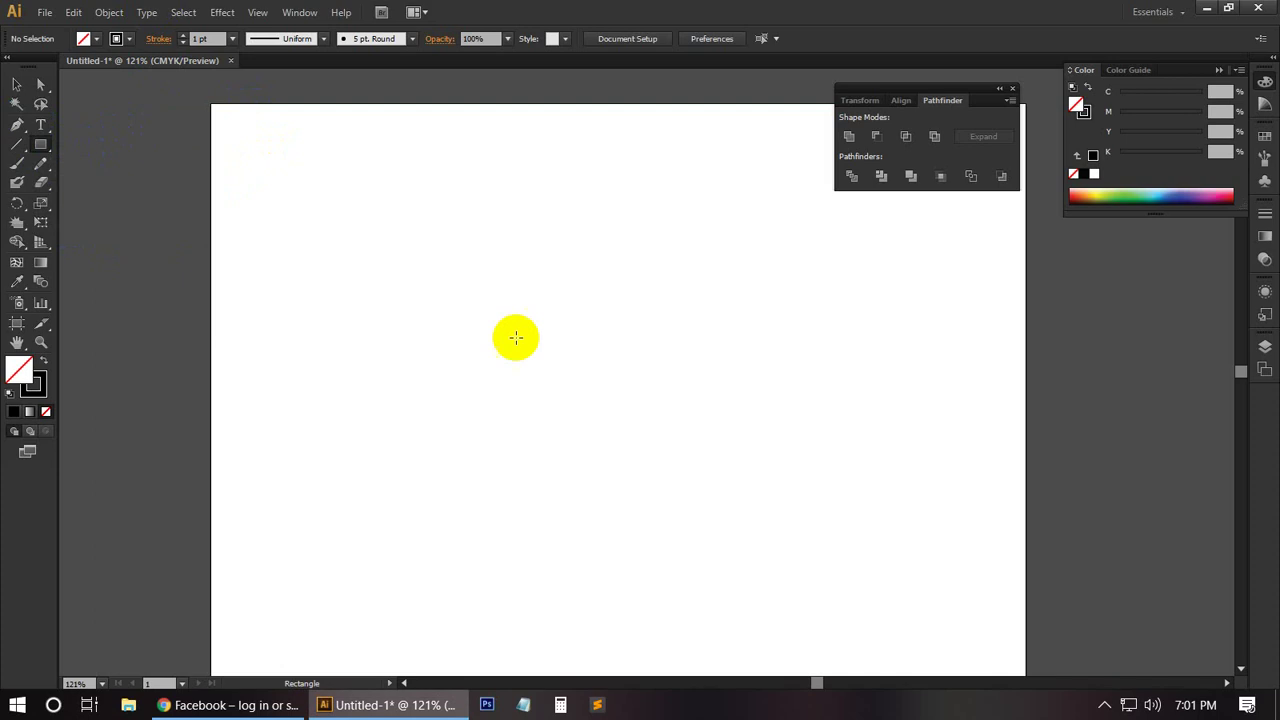
pyautogui.moveTo(399, 218); pyautogui.dragTo(837, 457)
pyautogui.click(17, 87)
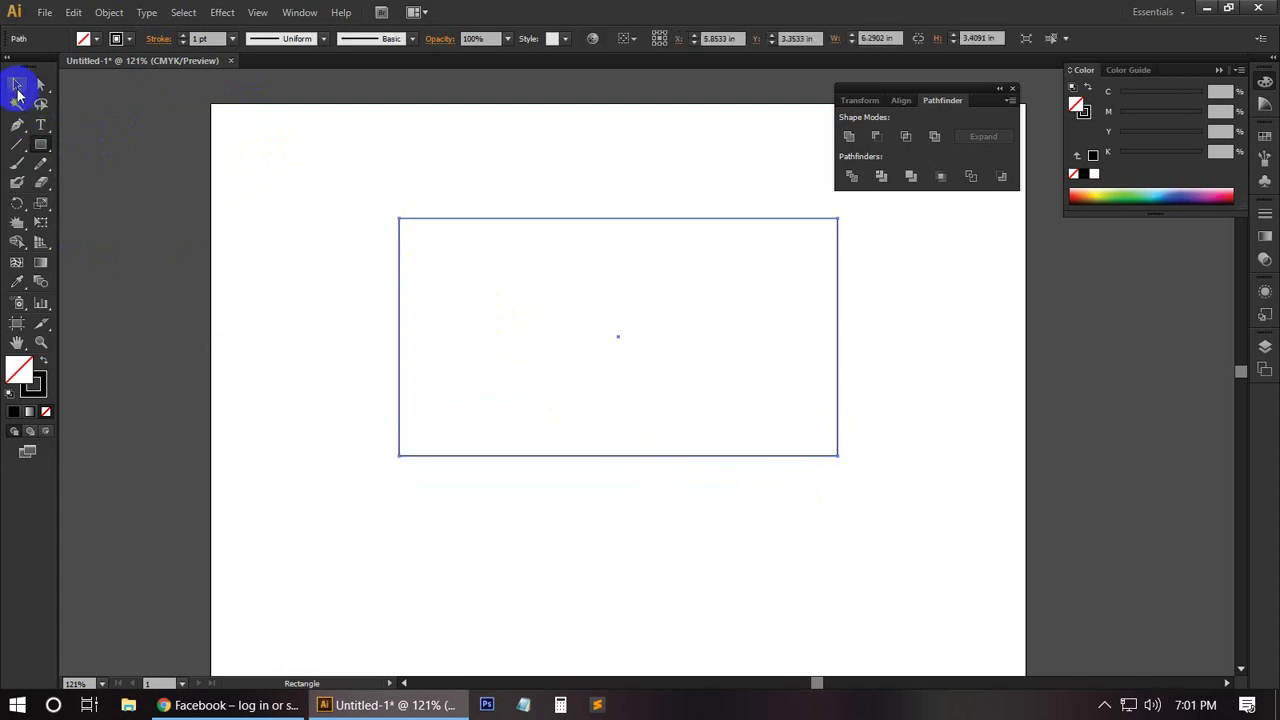
pyautogui.click(289, 356)
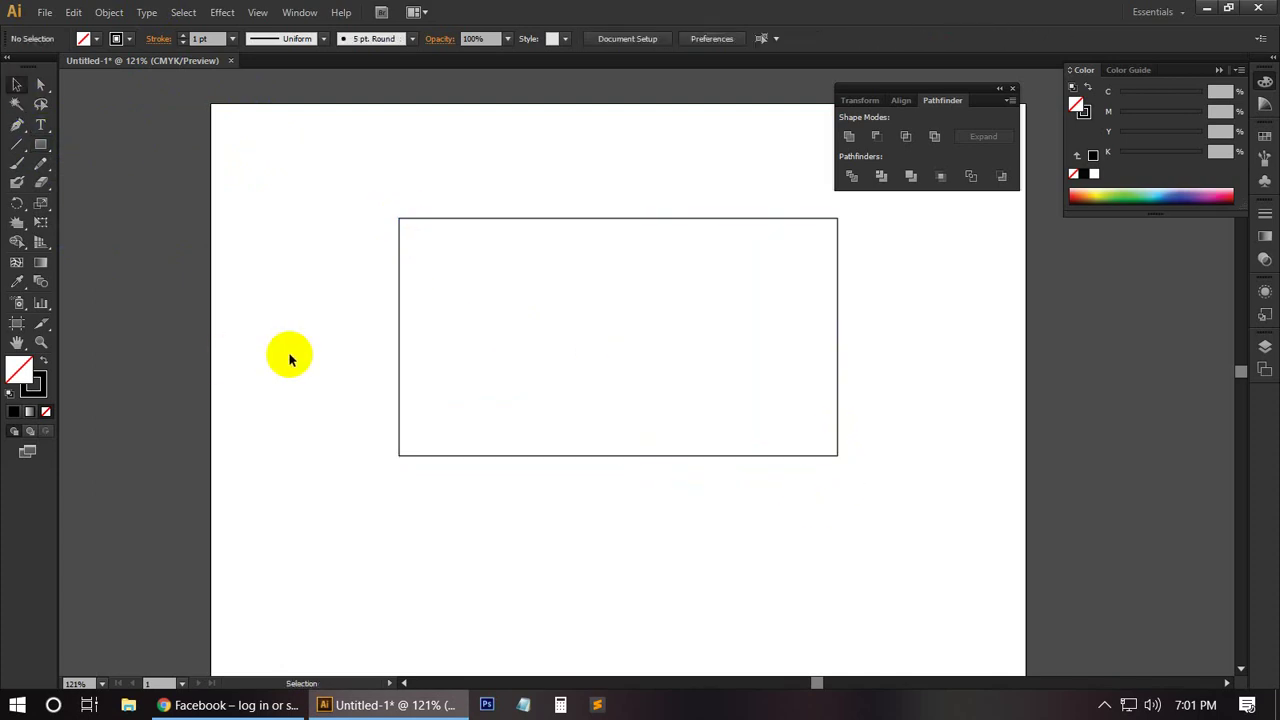
pyautogui.click(51, 138)
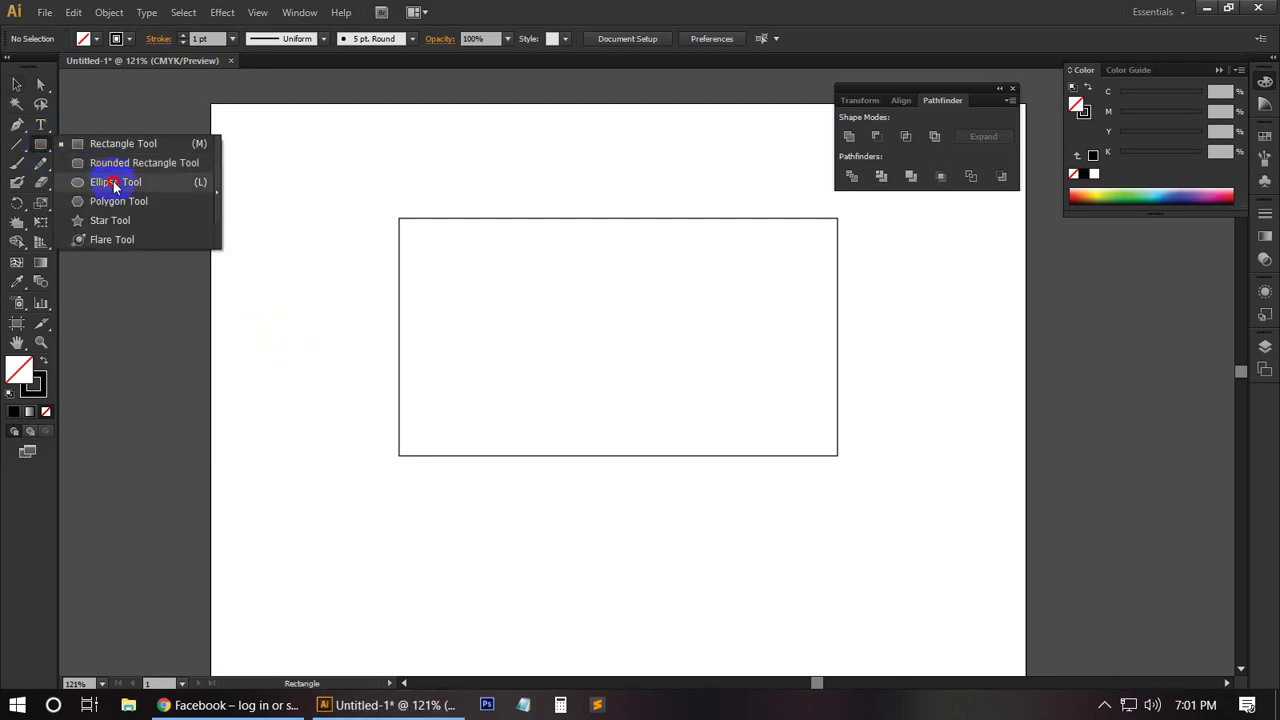
pyautogui.moveTo(43, 148); pyautogui.dragTo(116, 205)
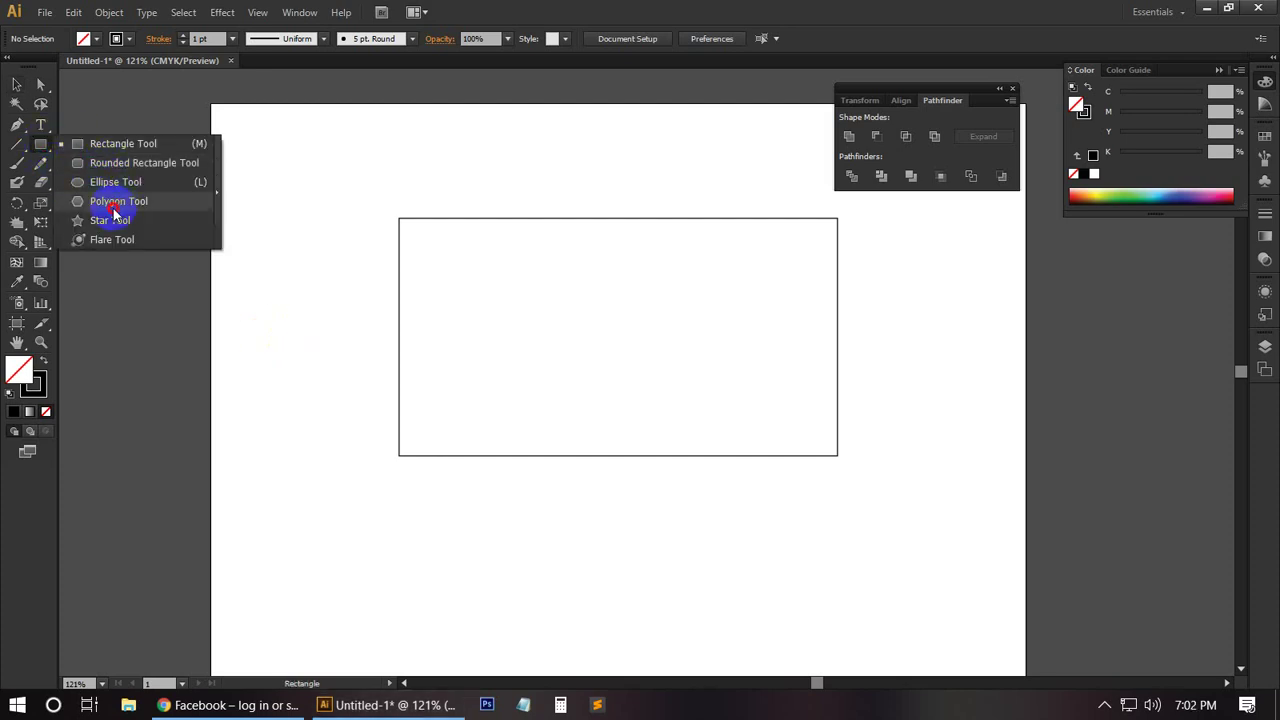
pyautogui.moveTo(113, 213); pyautogui.dragTo(114, 187)
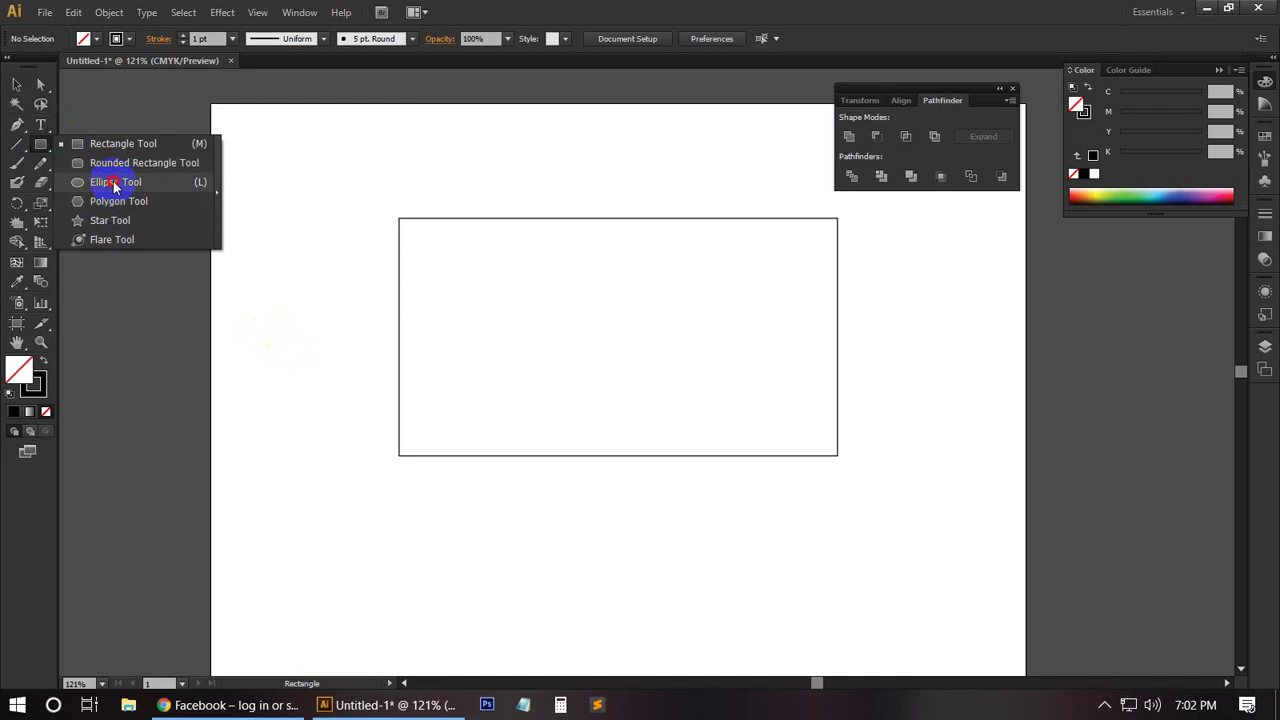
pyautogui.moveTo(113, 184); pyautogui.dragTo(111, 205)
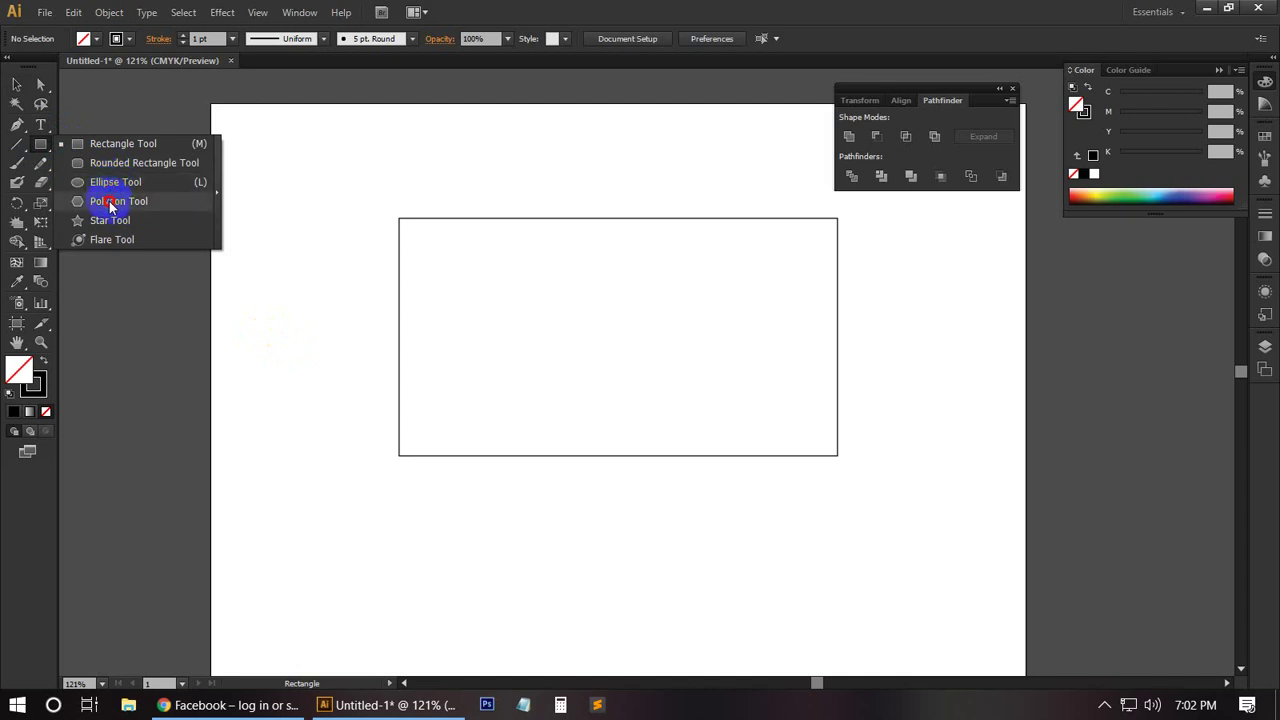
pyautogui.moveTo(111, 206); pyautogui.dragTo(112, 202)
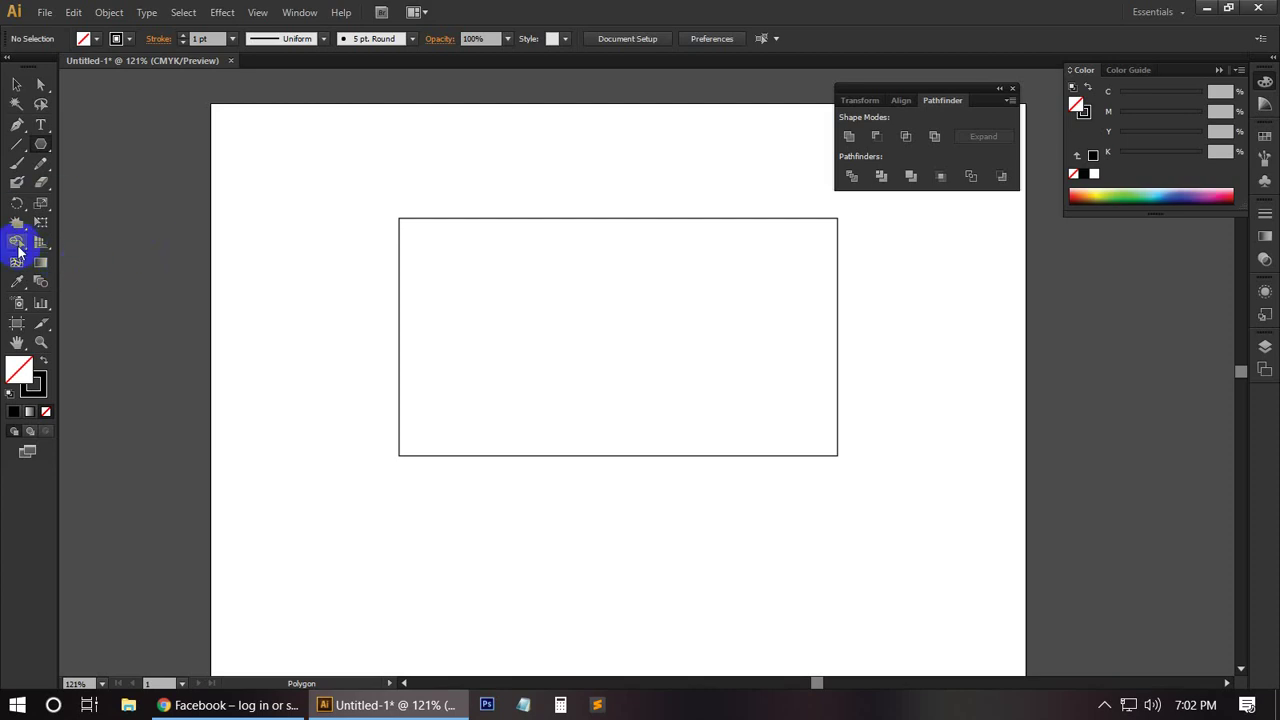
pyautogui.moveTo(20, 245); pyautogui.dragTo(170, 248)
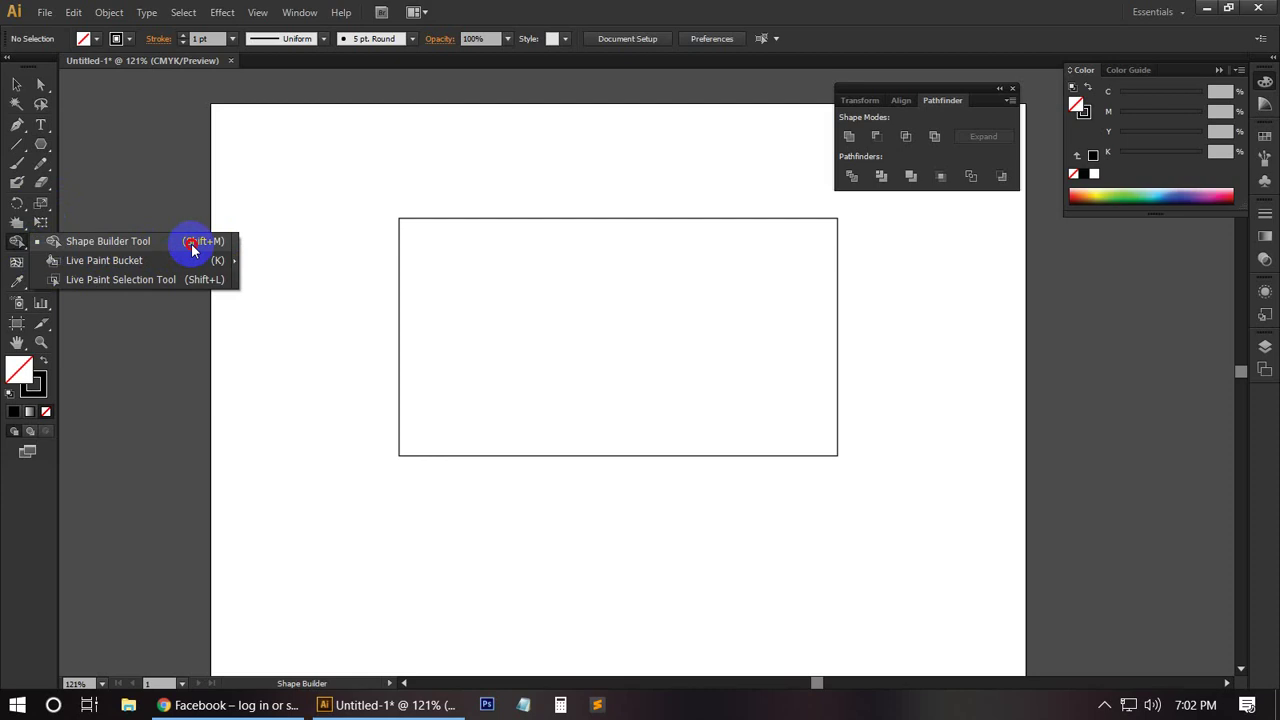
pyautogui.moveTo(193, 248); pyautogui.dragTo(192, 247)
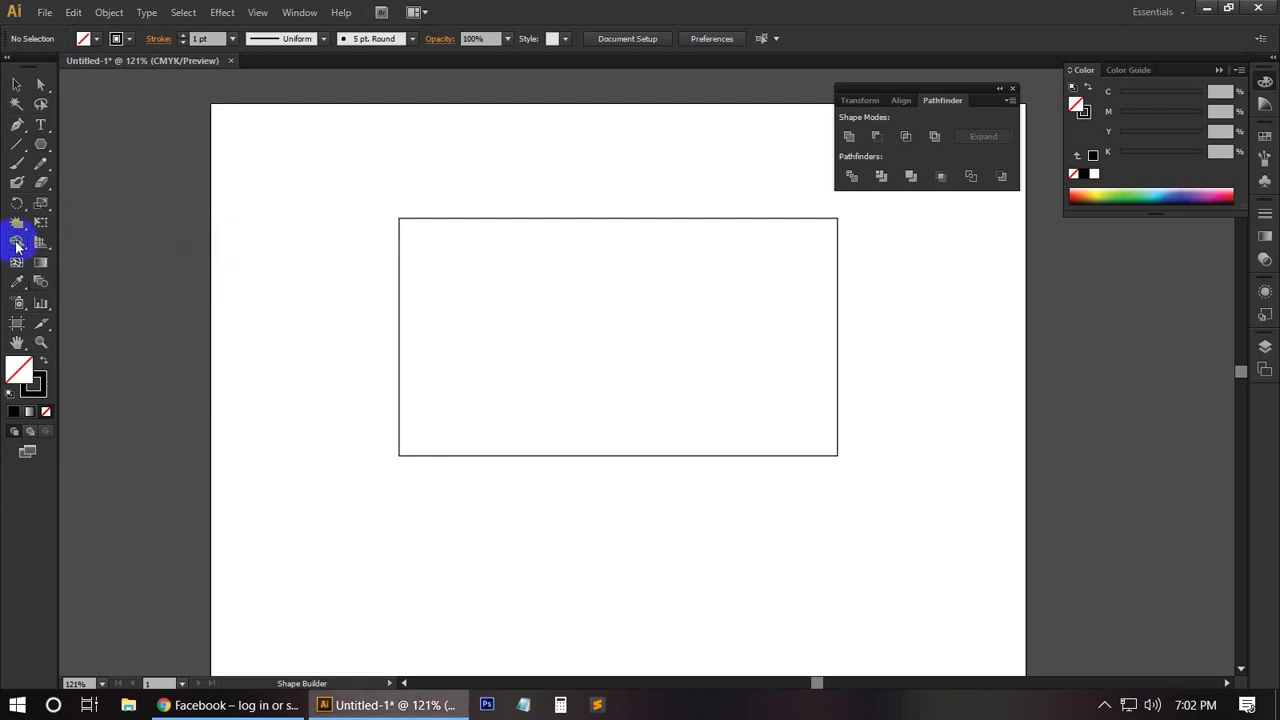
pyautogui.click(16, 83)
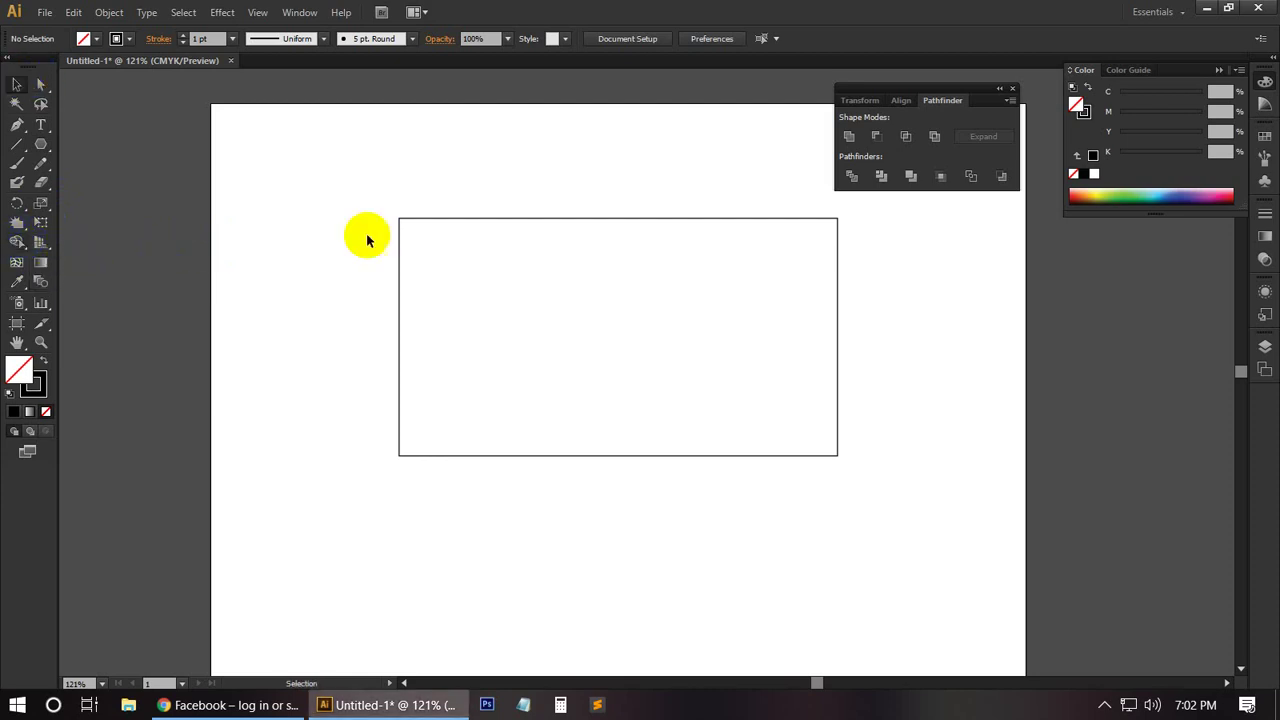
pyautogui.moveTo(404, 177); pyautogui.dragTo(548, 349)
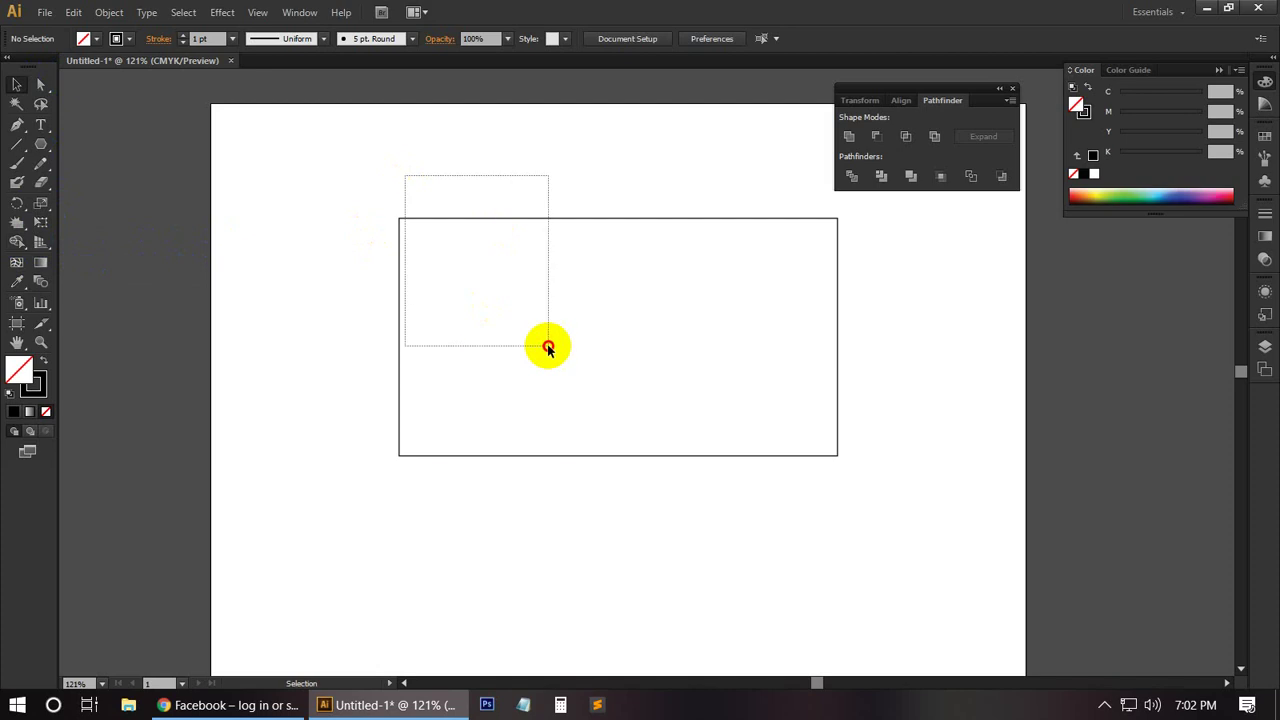
# Fill the rectangle solid black and add six gradient mesh points across it.
pyautogui.click(43, 361)
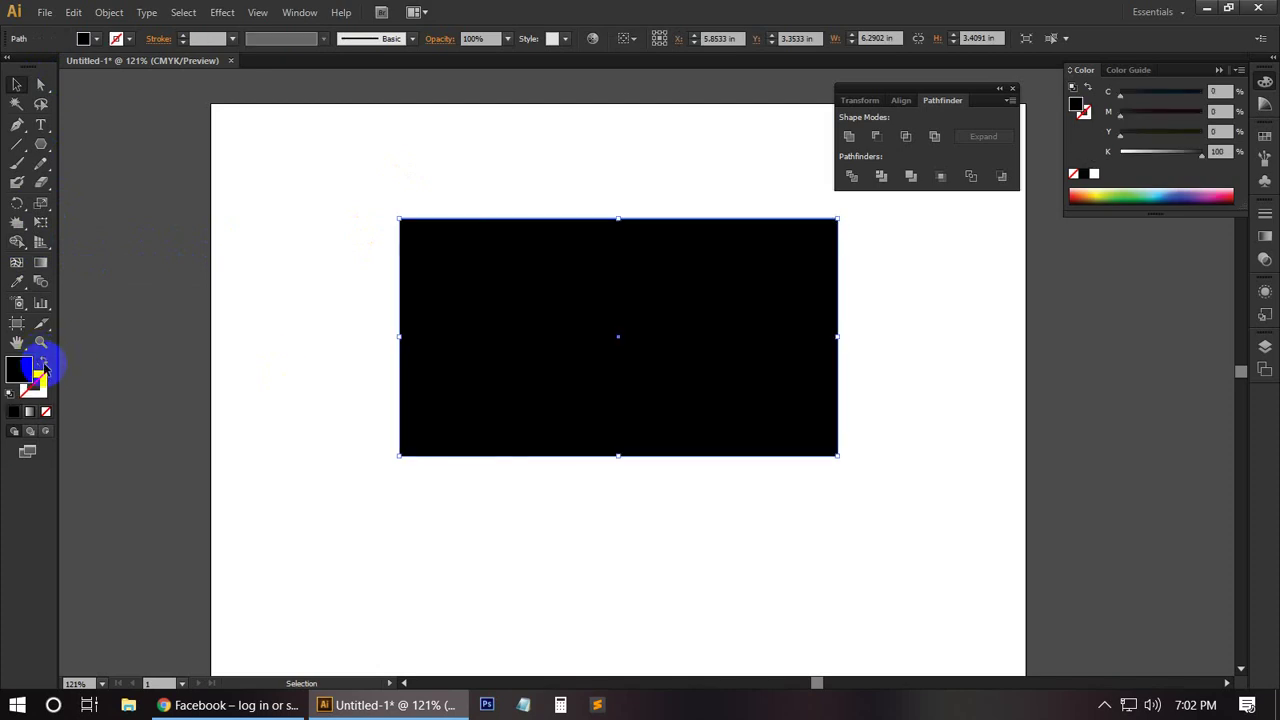
pyautogui.click(24, 267)
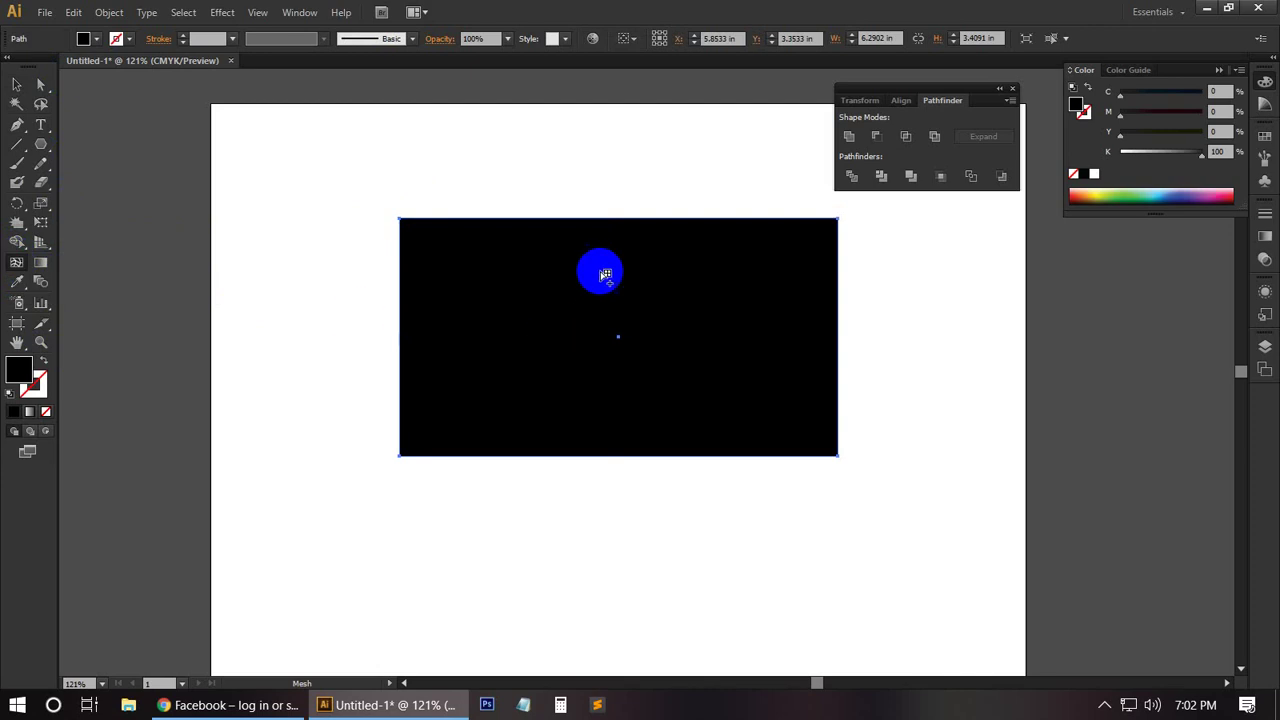
pyautogui.click(594, 254)
pyautogui.click(733, 232)
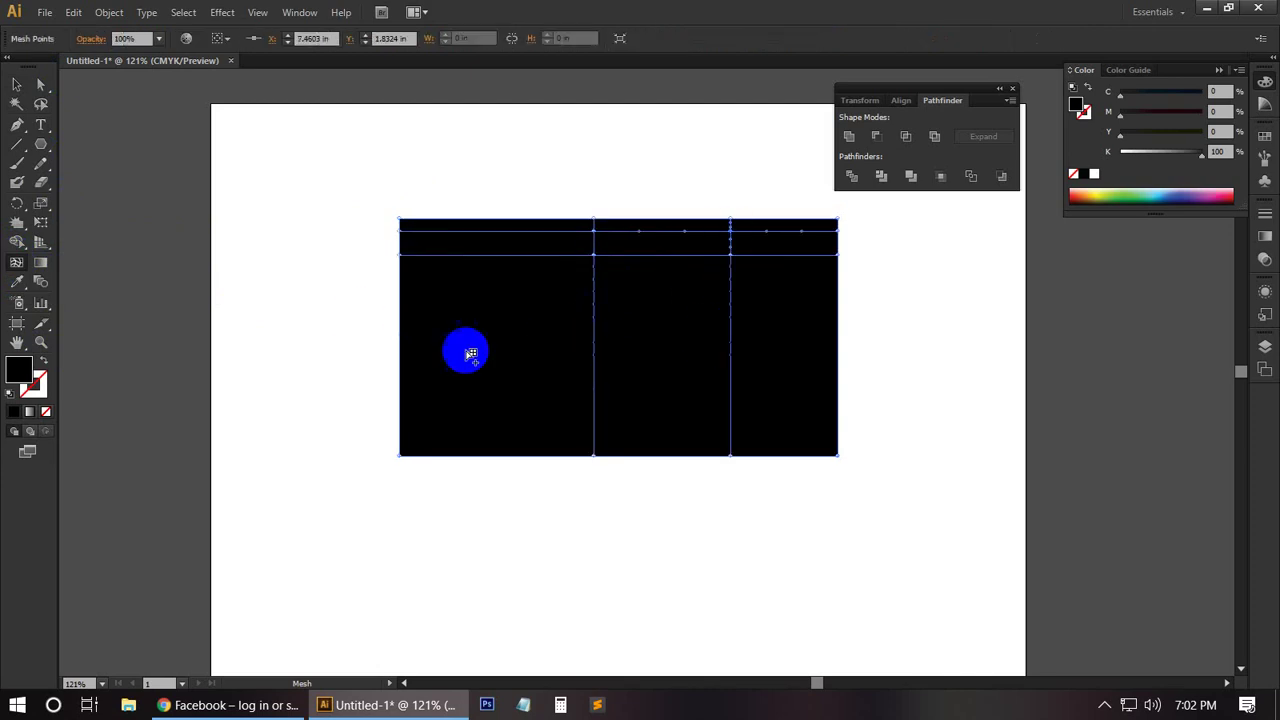
pyautogui.click(465, 242)
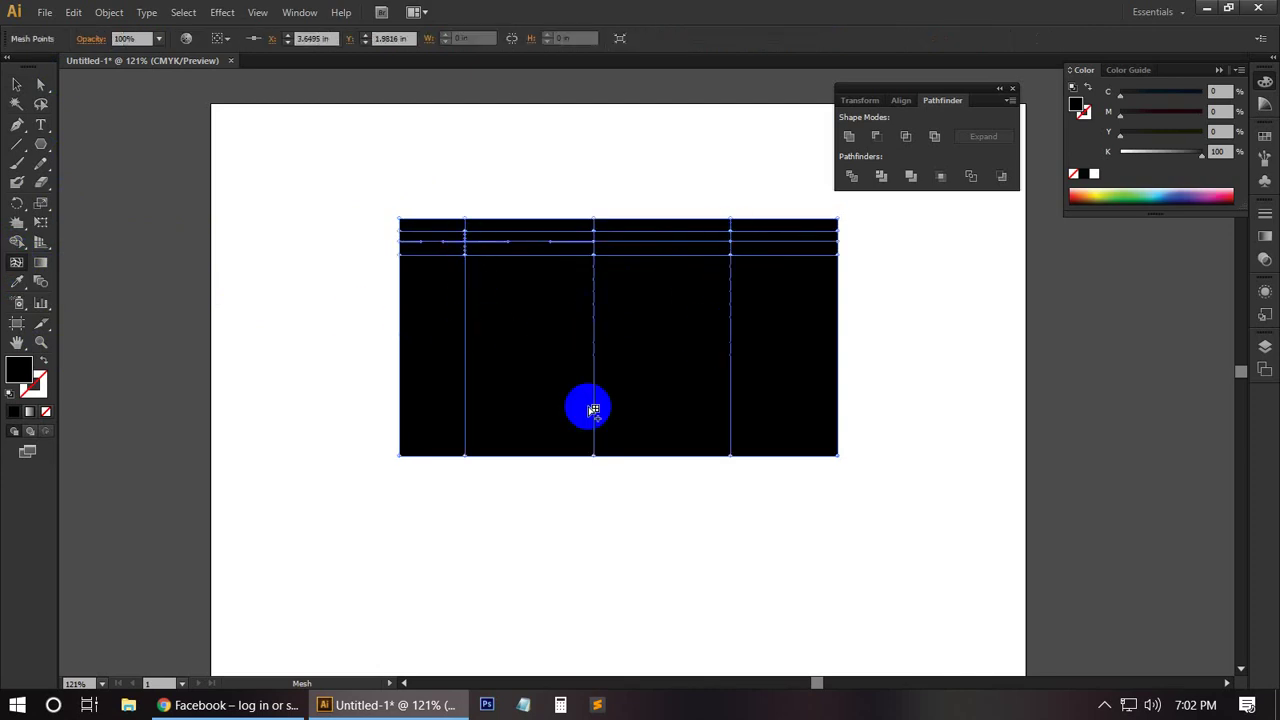
pyautogui.click(431, 370)
pyautogui.click(579, 314)
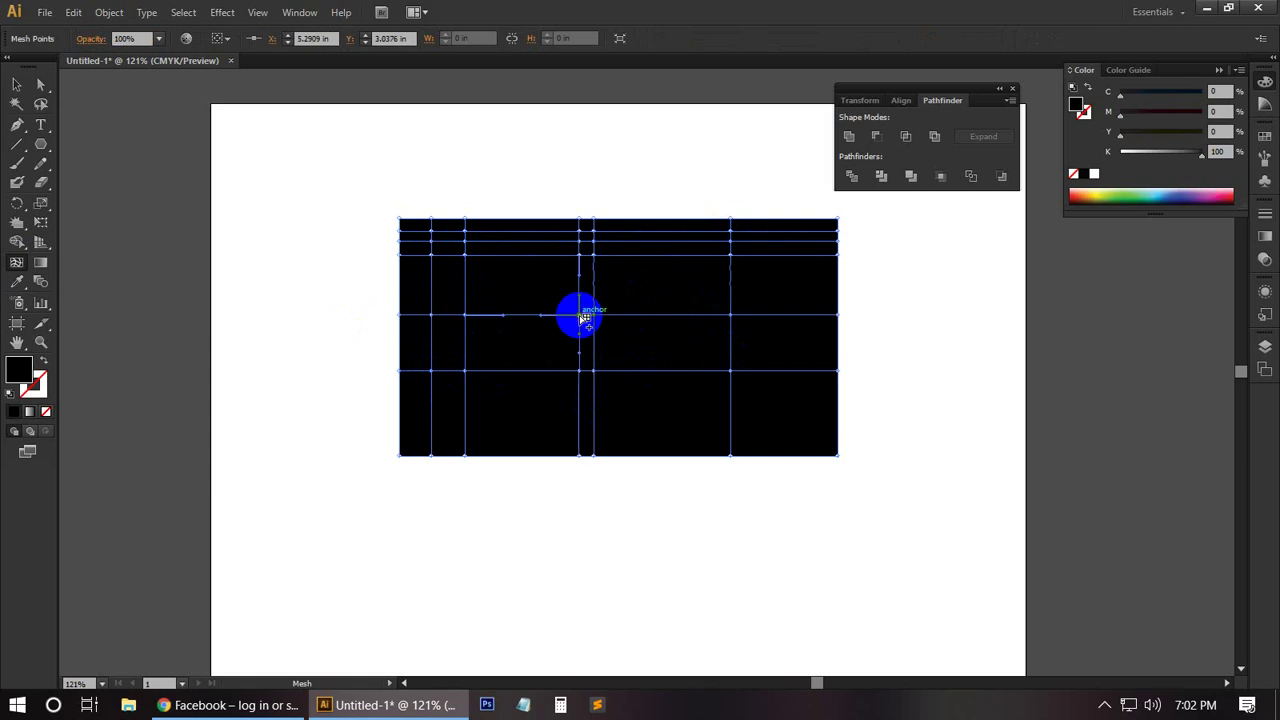
pyautogui.click(669, 437)
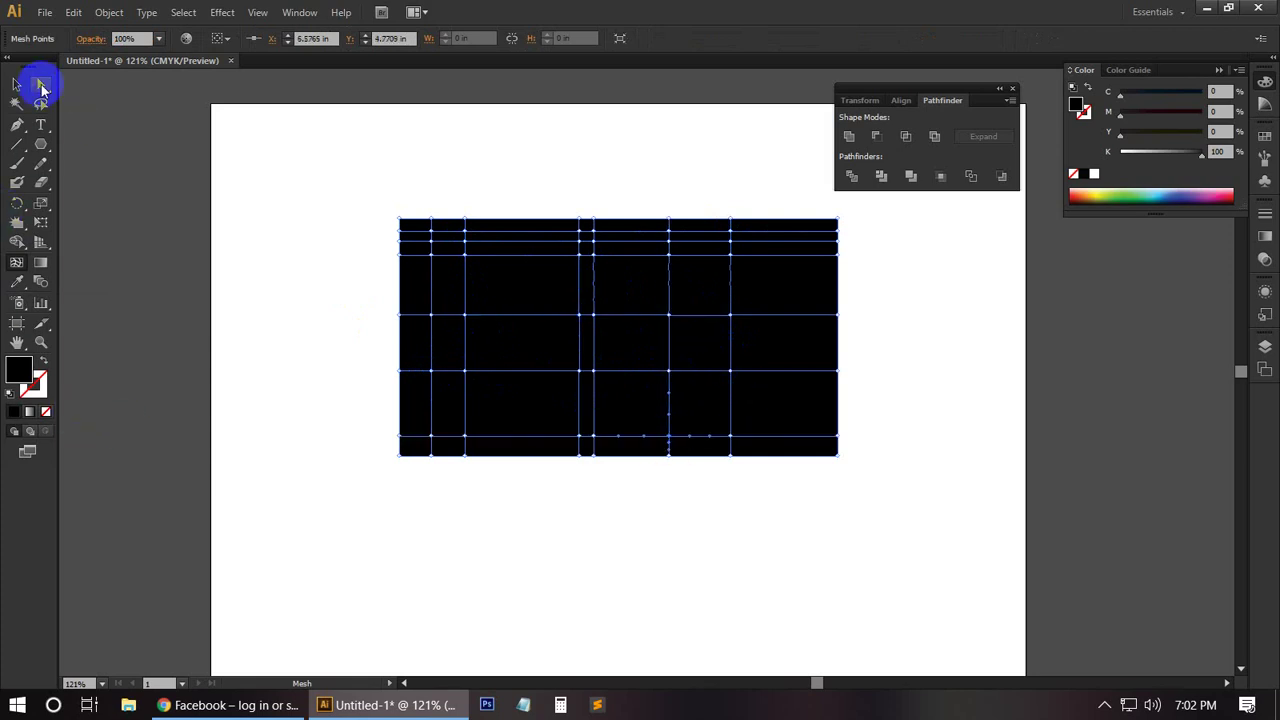
# Tint the left mesh point blue and lighten the point right of centre using the Color panel.
pyautogui.click(41, 86)
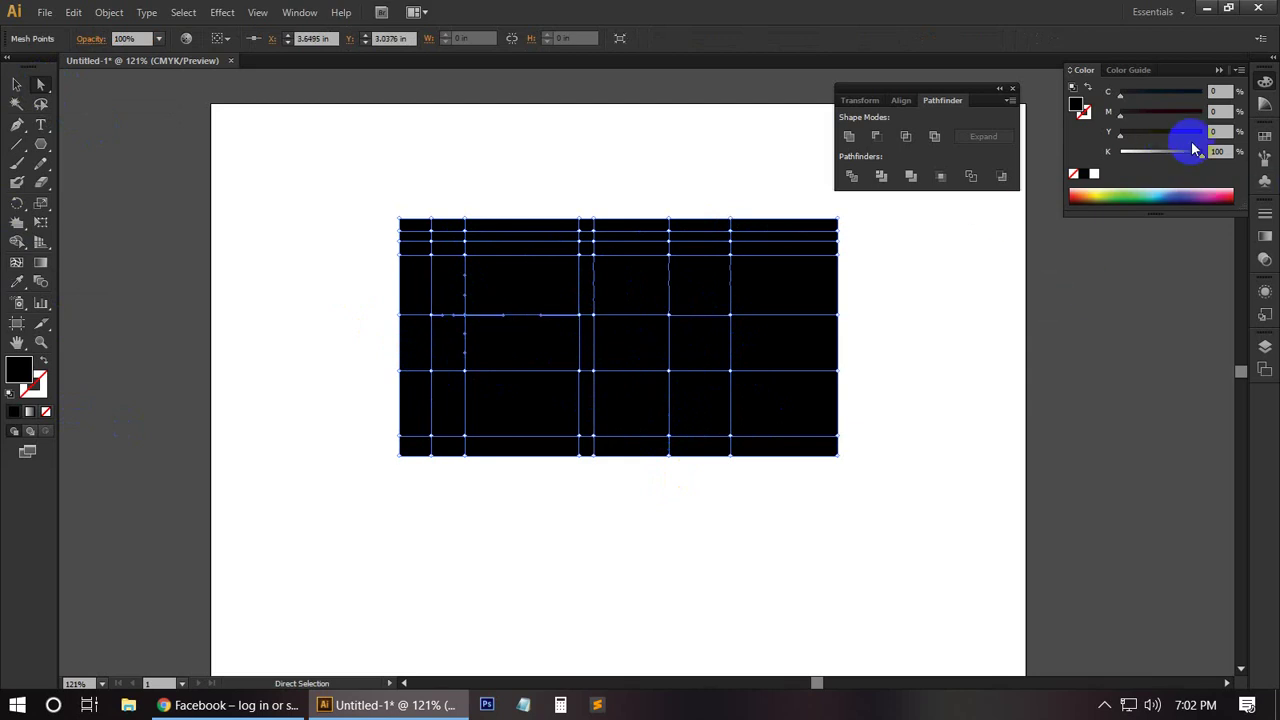
pyautogui.moveTo(1118, 151)
pyautogui.mouseDown()
pyautogui.moveTo(1210, 168)
pyautogui.moveTo(1145, 168)
pyautogui.mouseUp()
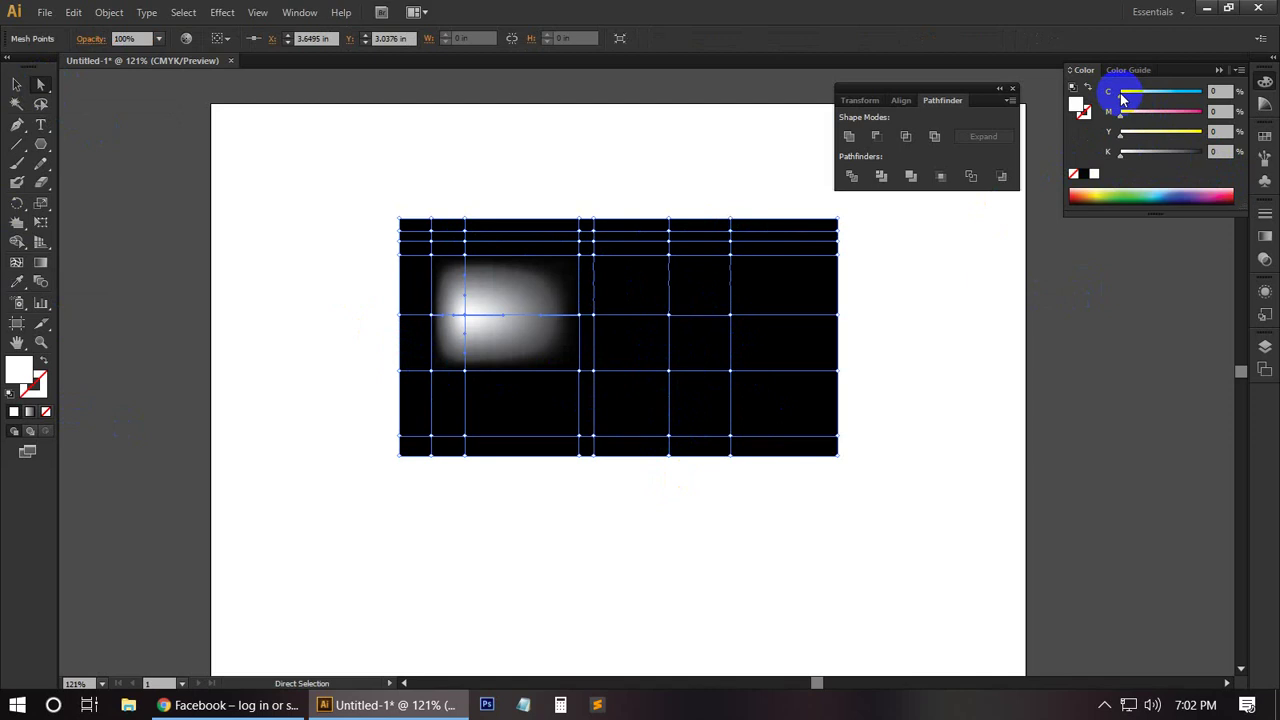
pyautogui.moveTo(1120, 91); pyautogui.dragTo(1257, 114)
pyautogui.moveTo(1120, 113); pyautogui.dragTo(1185, 118)
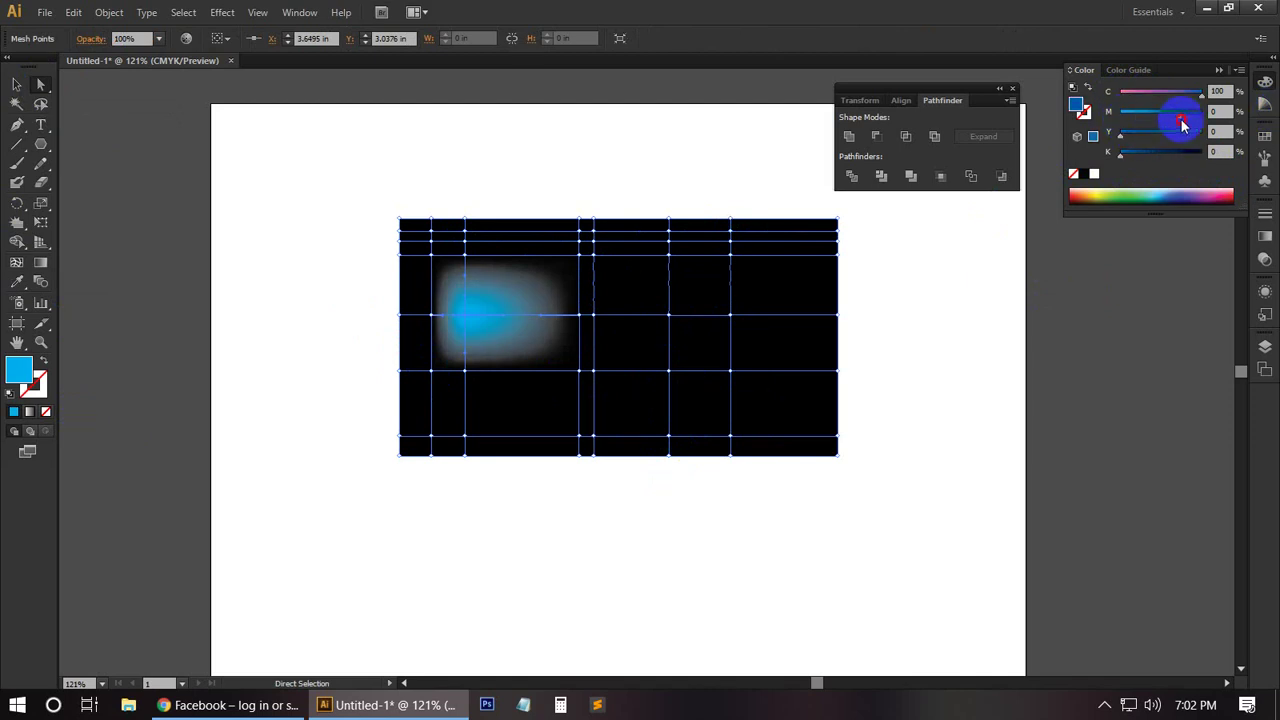
pyautogui.click(670, 315)
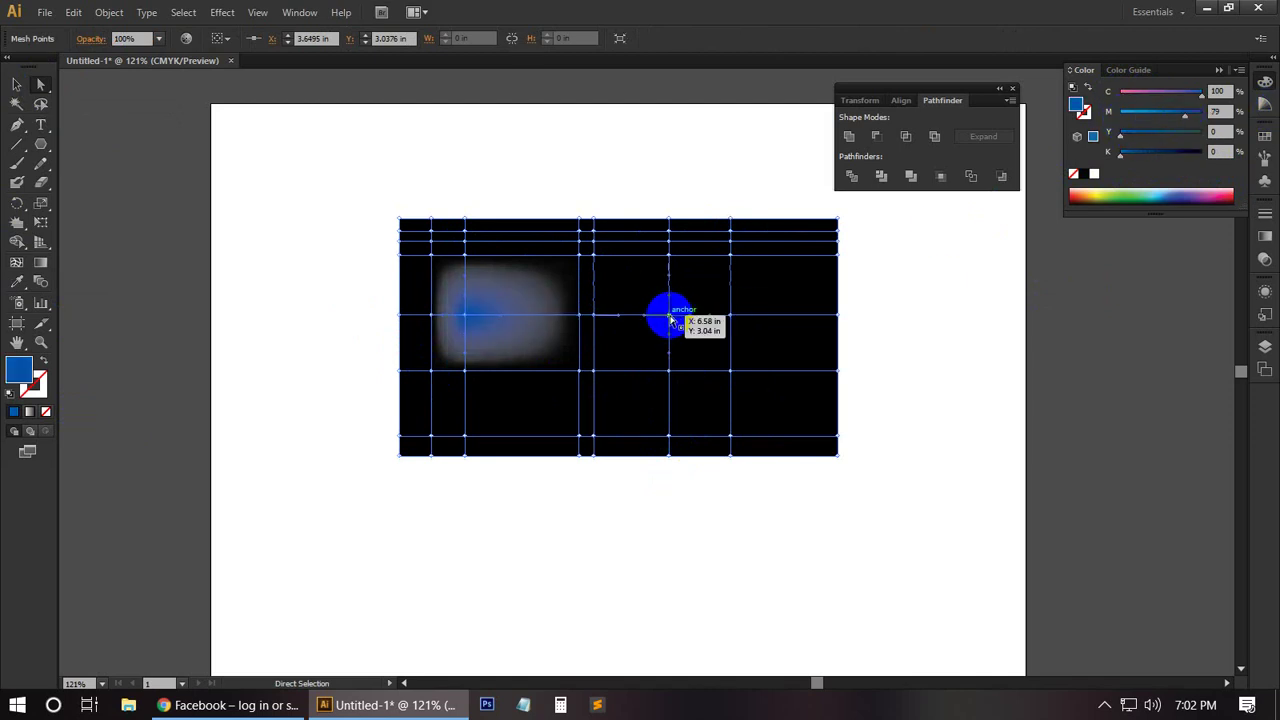
pyautogui.moveTo(1190, 157)
pyautogui.mouseDown()
pyautogui.moveTo(1121, 151)
pyautogui.moveTo(1200, 135)
pyautogui.mouseUp()
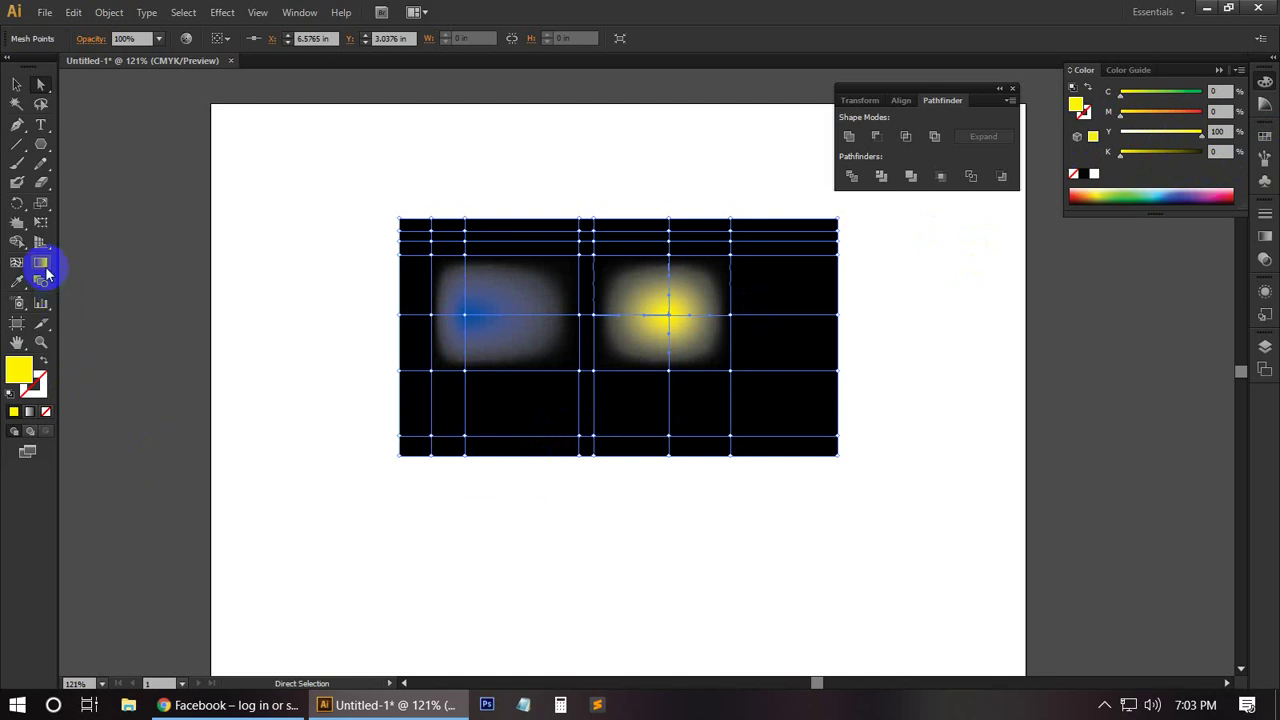
pyautogui.click(372, 234)
# Delete the gradient-mesh rectangle from the artboard.
pyautogui.click(20, 85)
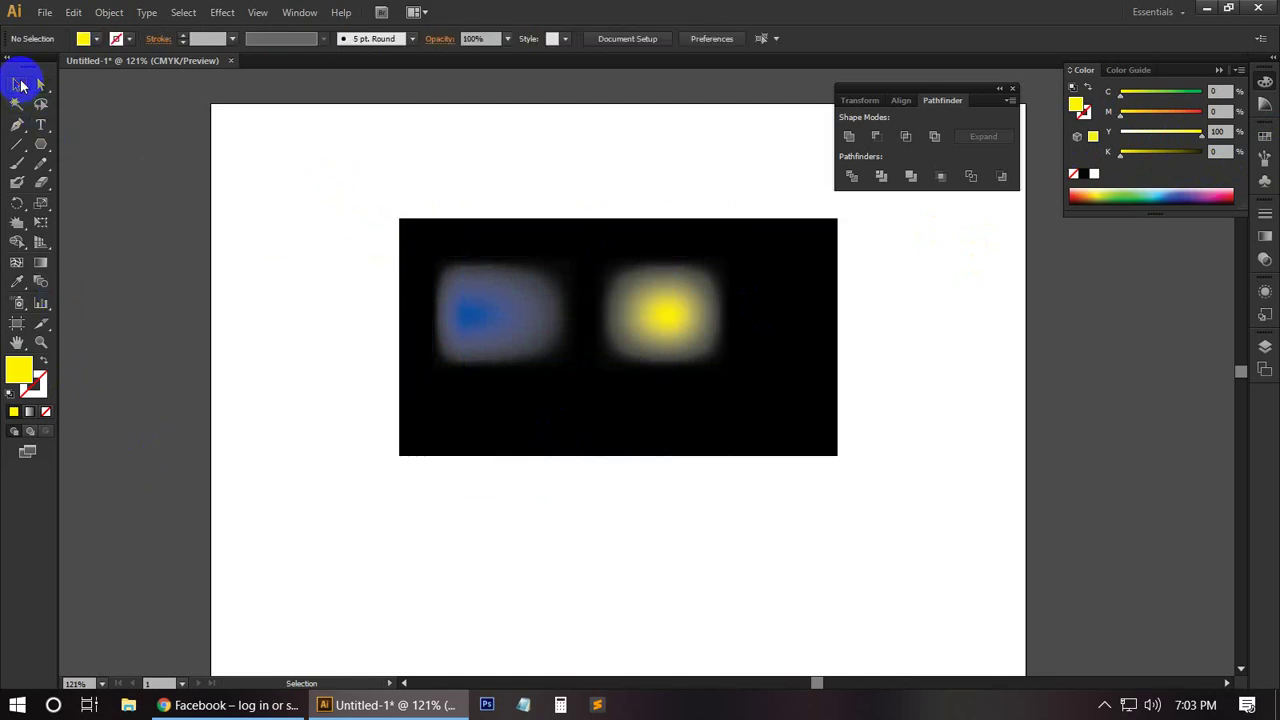
pyautogui.moveTo(234, 183); pyautogui.dragTo(700, 472)
pyautogui.press('Delete')
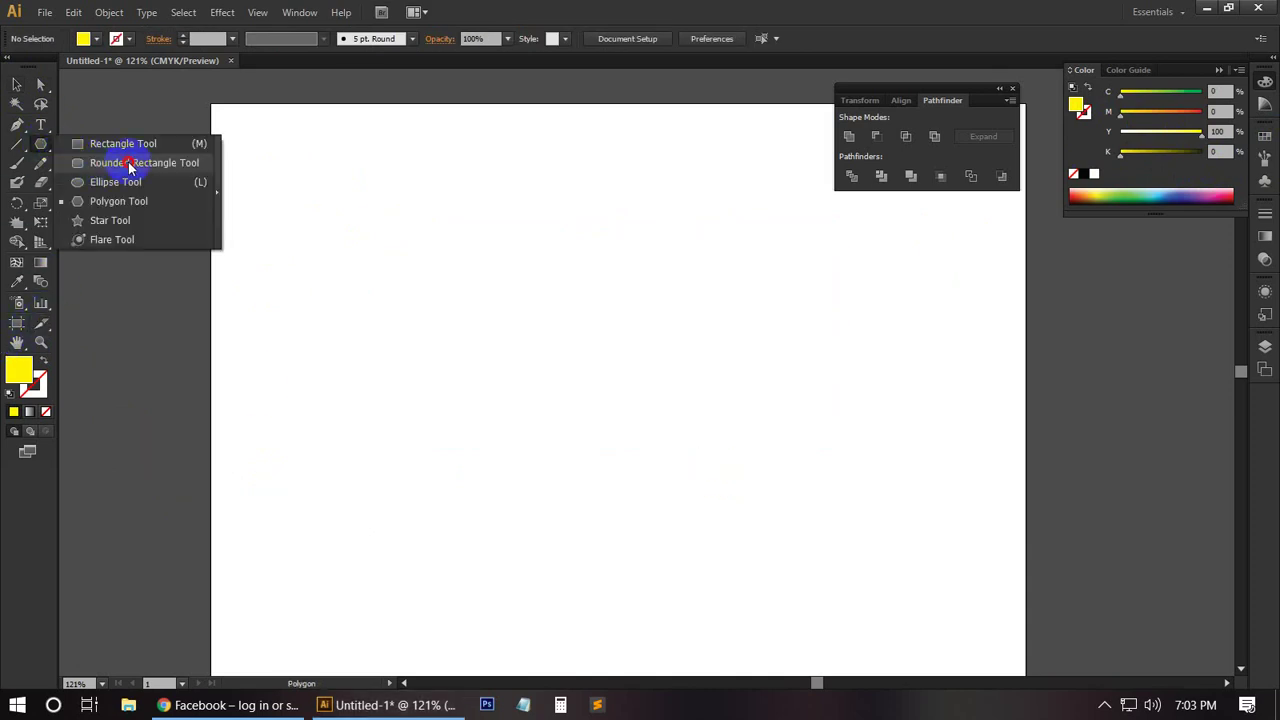
# Draw a large solid yellow rounded rectangle across the middle of the artboard.
pyautogui.moveTo(50, 147); pyautogui.dragTo(128, 162)
pyautogui.moveTo(451, 185); pyautogui.dragTo(868, 464)
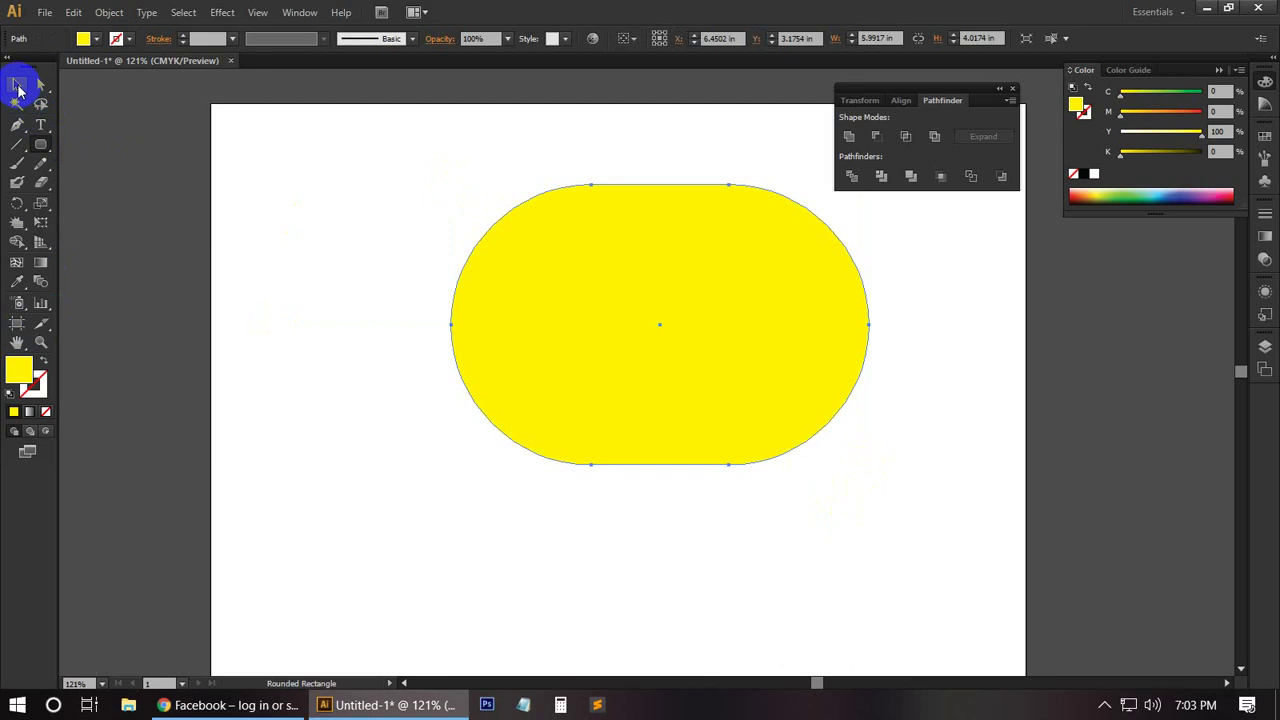
pyautogui.click(17, 85)
pyautogui.click(228, 293)
pyautogui.click(42, 262)
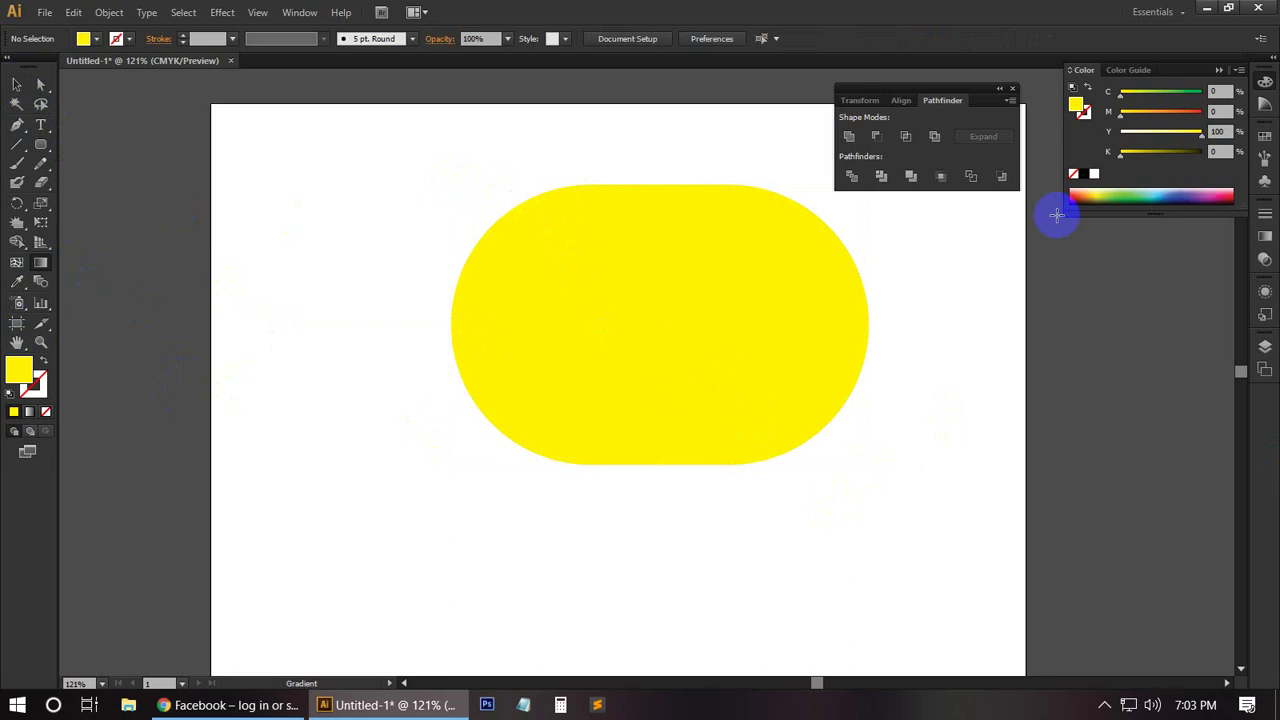
# Apply a default white-to-black linear gradient to the shape, stretching it past the right edge.
pyautogui.click(1265, 238)
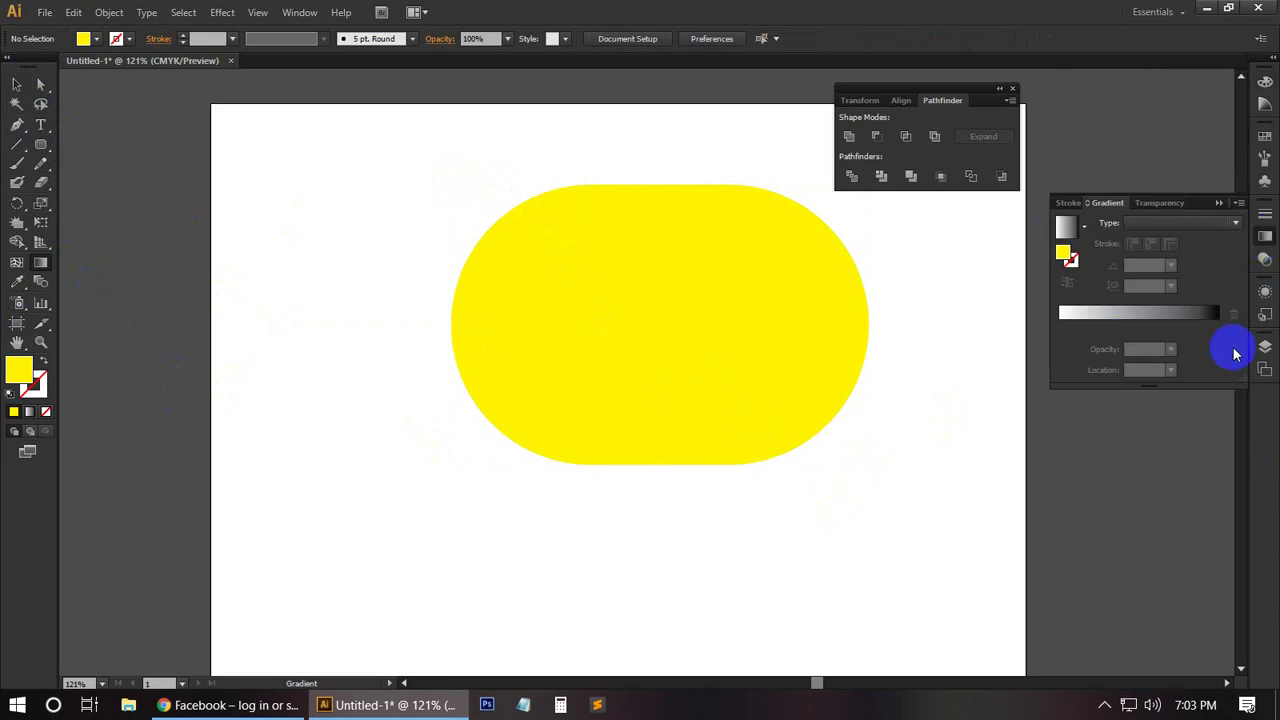
pyautogui.click(1128, 314)
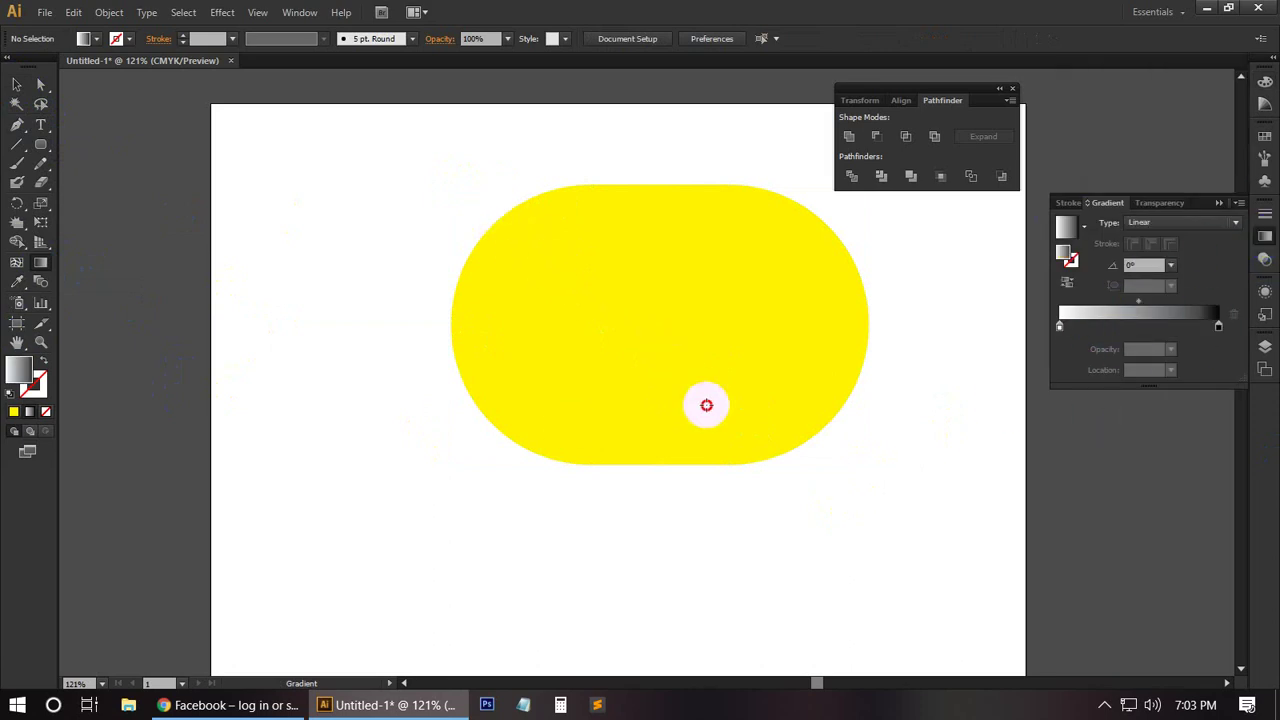
pyautogui.click(714, 327)
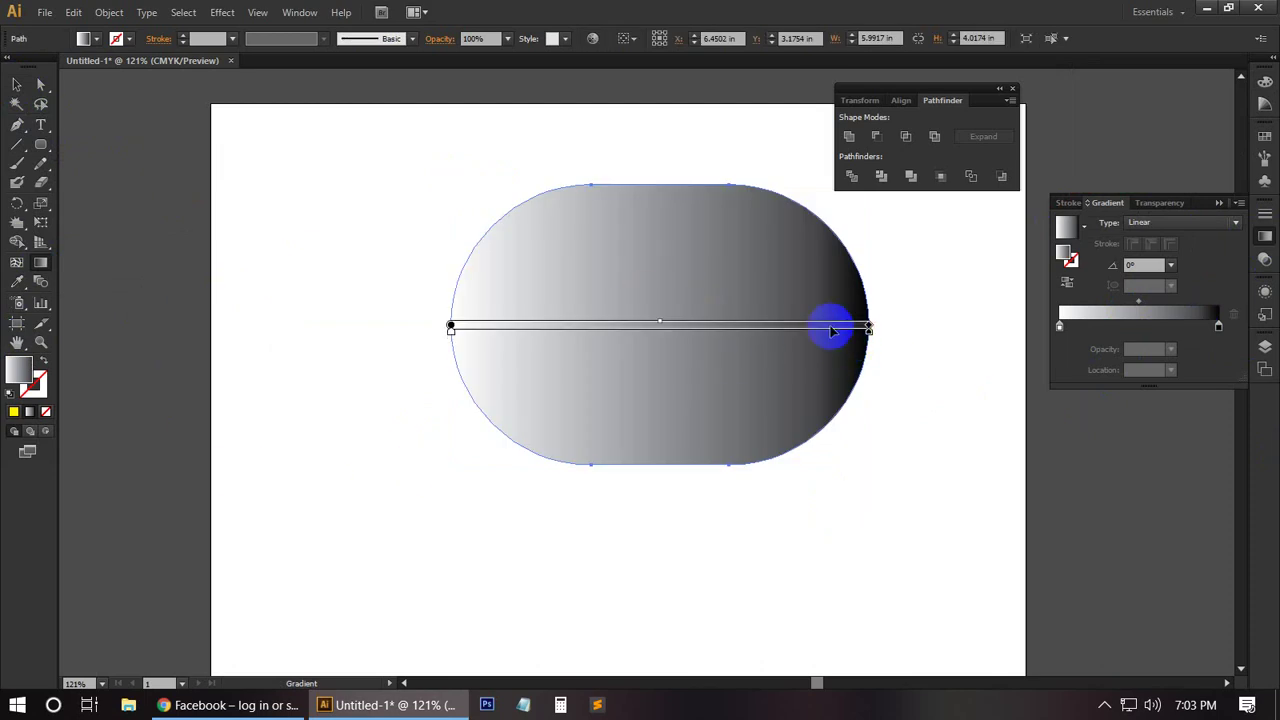
pyautogui.moveTo(870, 326); pyautogui.dragTo(953, 327)
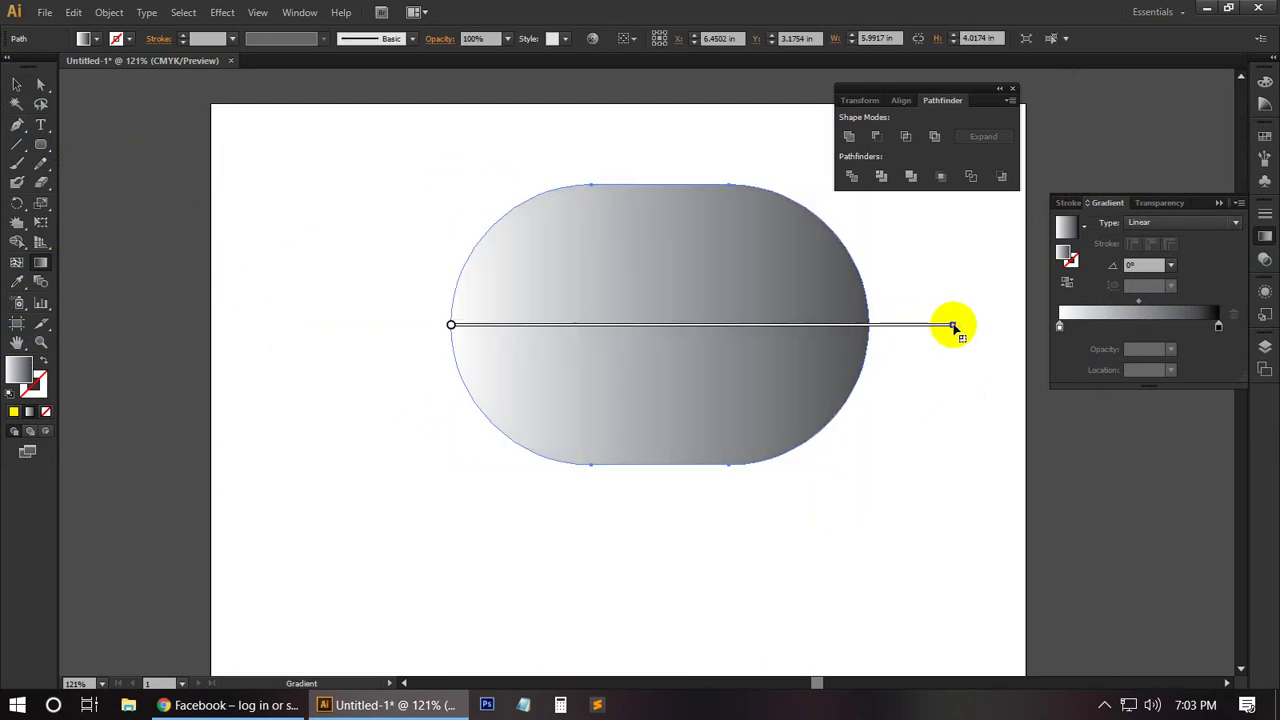
pyautogui.moveTo(451, 325); pyautogui.dragTo(420, 325)
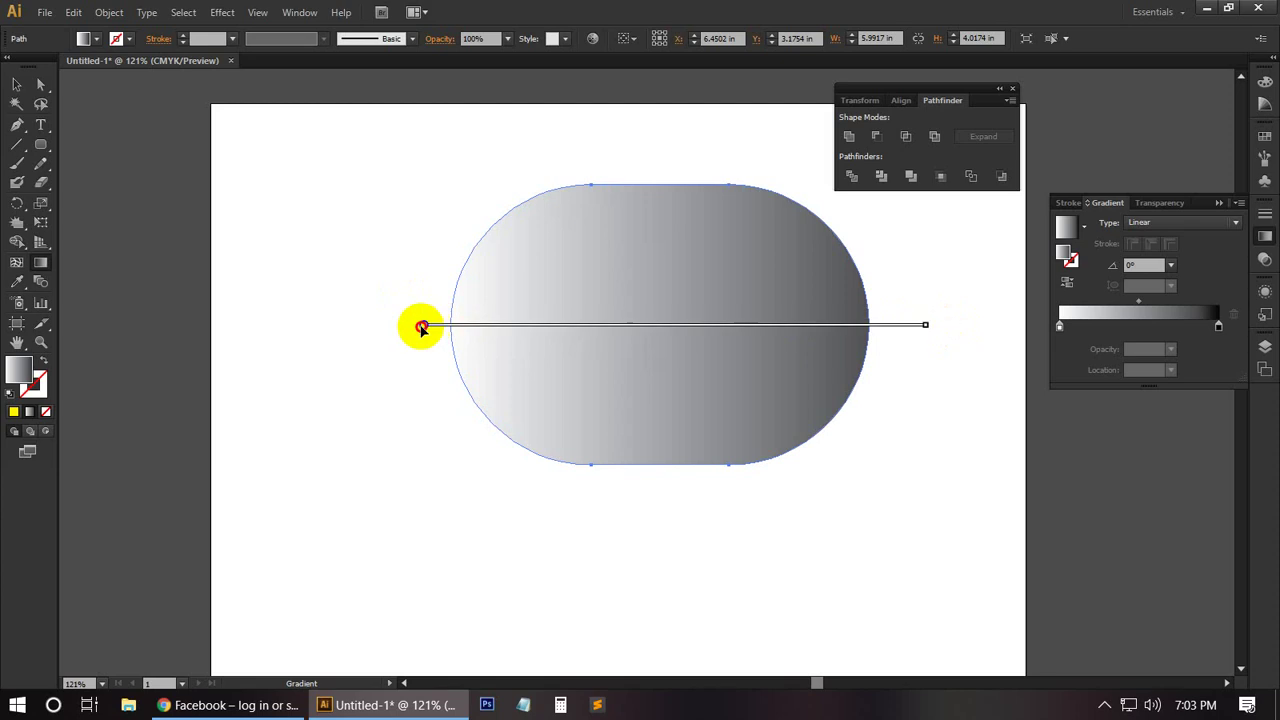
# Make the end gradient stop blue using CMYK values.
pyautogui.doubleClick(1219, 327)
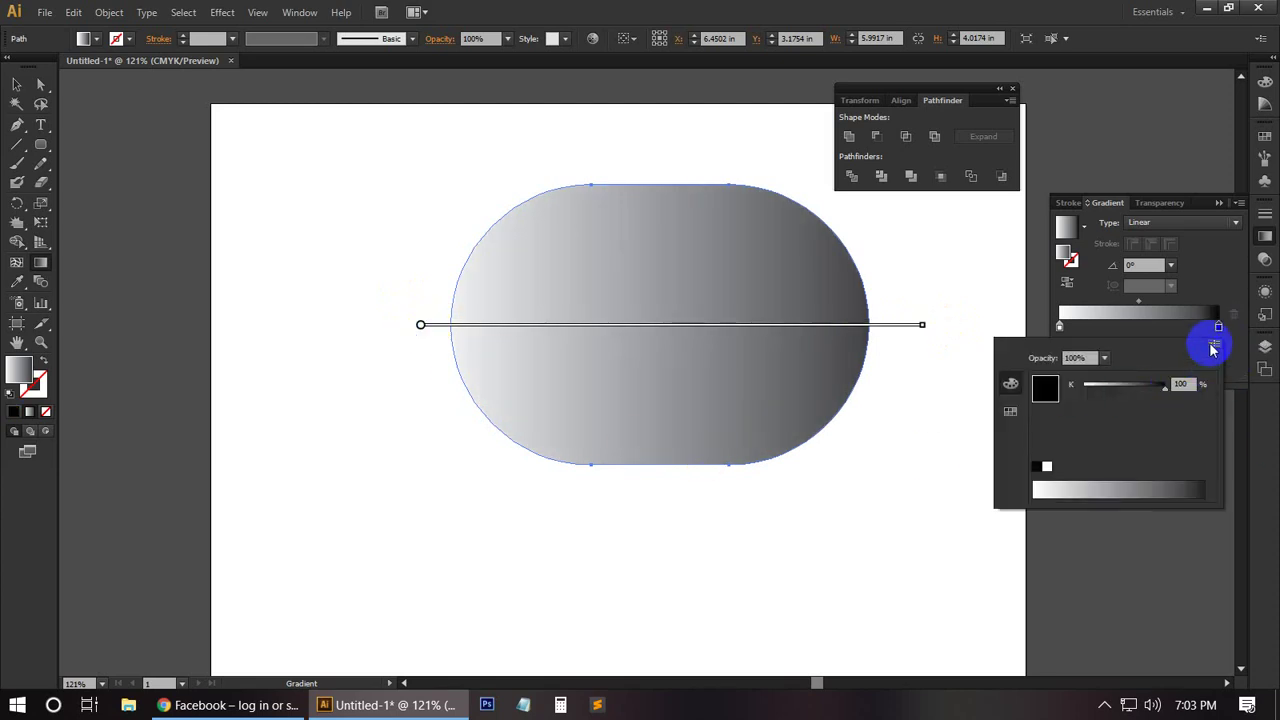
pyautogui.click(1216, 344)
pyautogui.click(1120, 406)
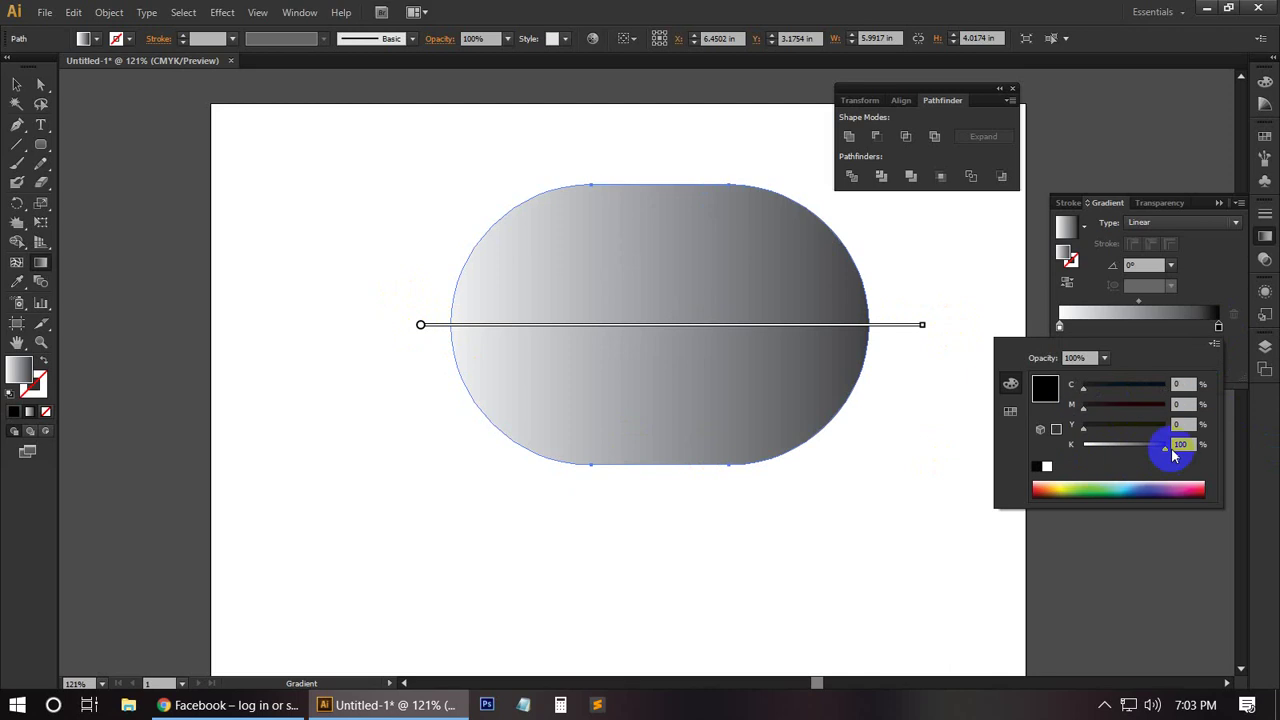
pyautogui.click(1038, 455)
pyautogui.click(1095, 400)
pyautogui.moveTo(1086, 390)
pyautogui.mouseDown()
pyautogui.moveTo(1145, 421)
pyautogui.moveTo(1131, 406)
pyautogui.mouseUp()
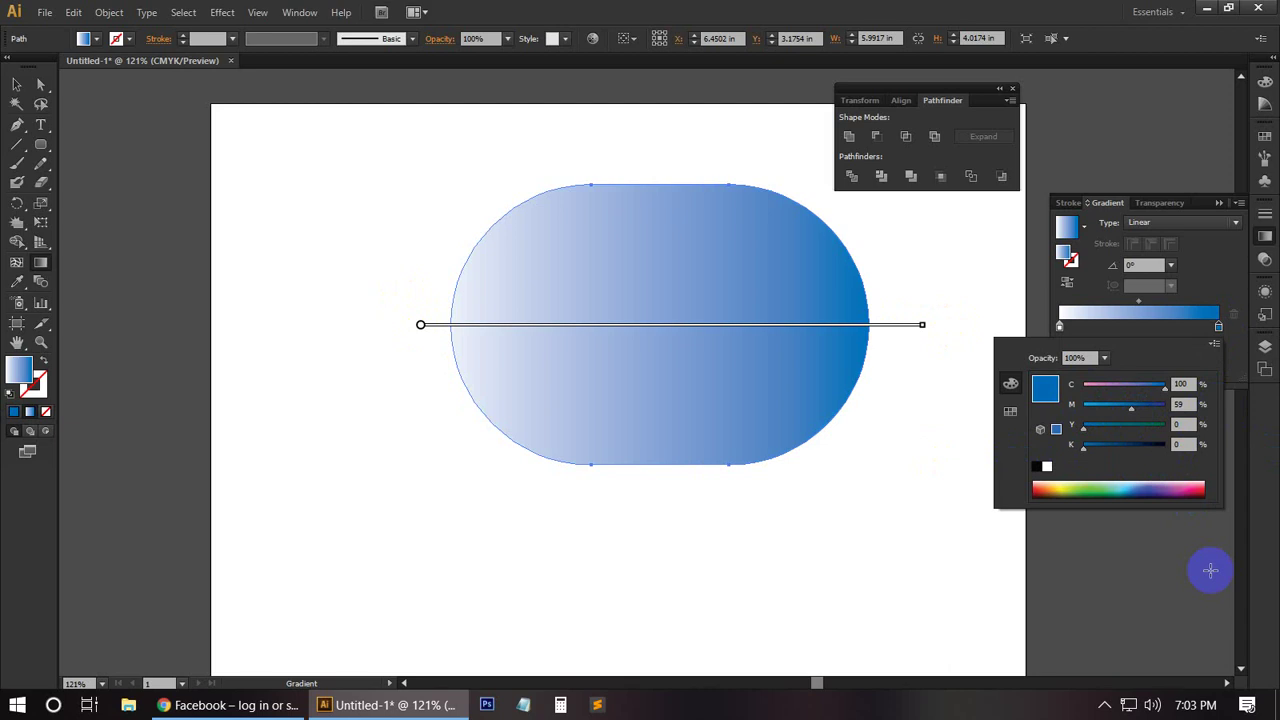
# Make the left gradient stop green with CMYK Y 100 and C 62.
pyautogui.click(1059, 327)
pyautogui.doubleClick(1058, 330)
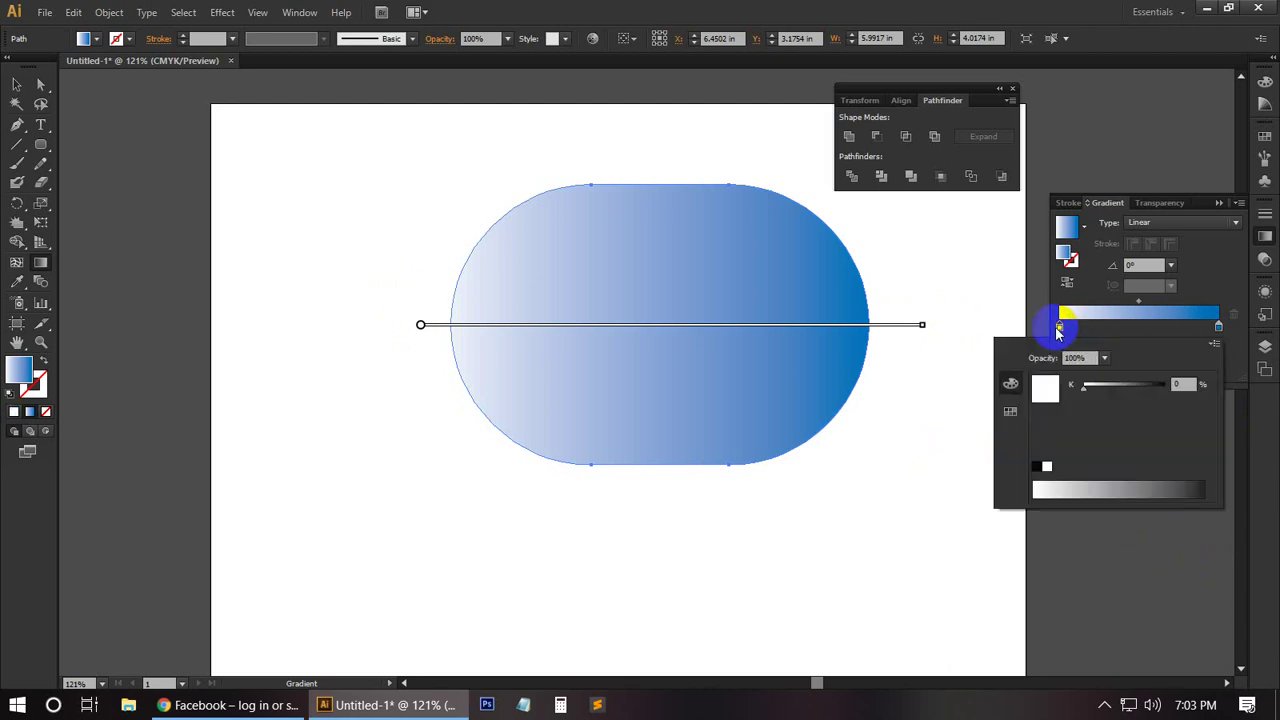
pyautogui.click(1216, 343)
pyautogui.click(1103, 407)
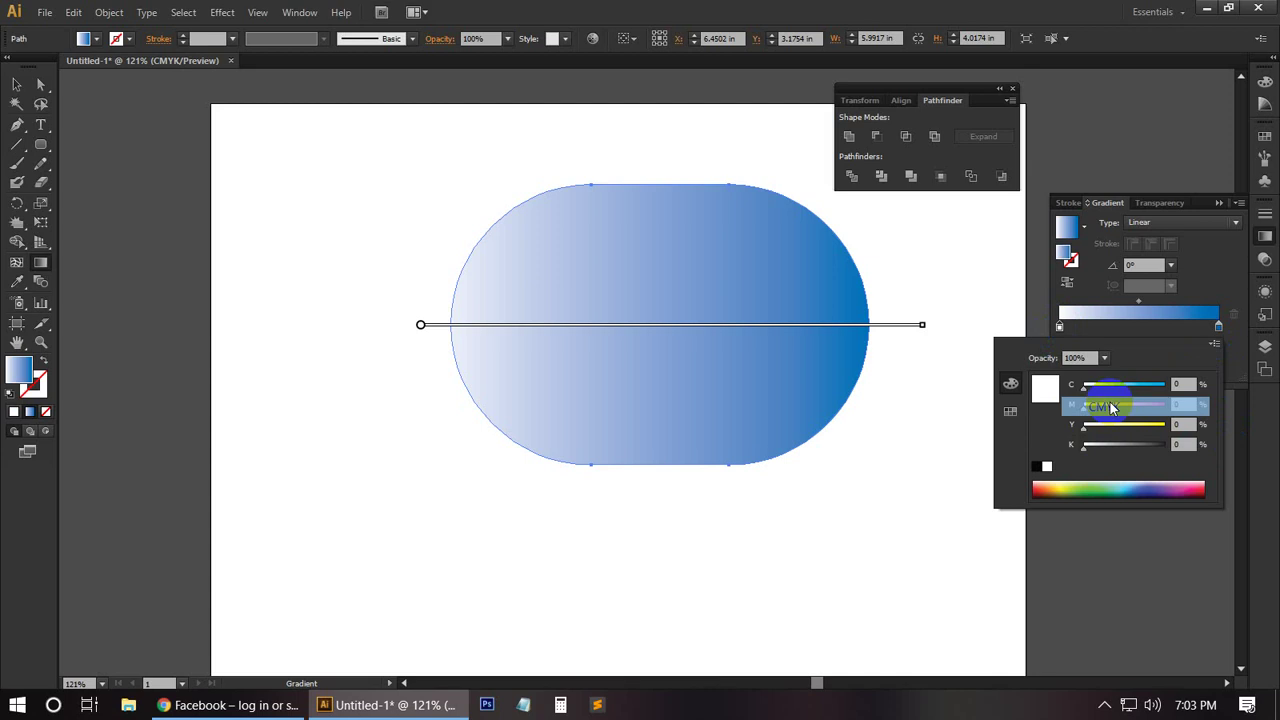
pyautogui.click(1120, 442)
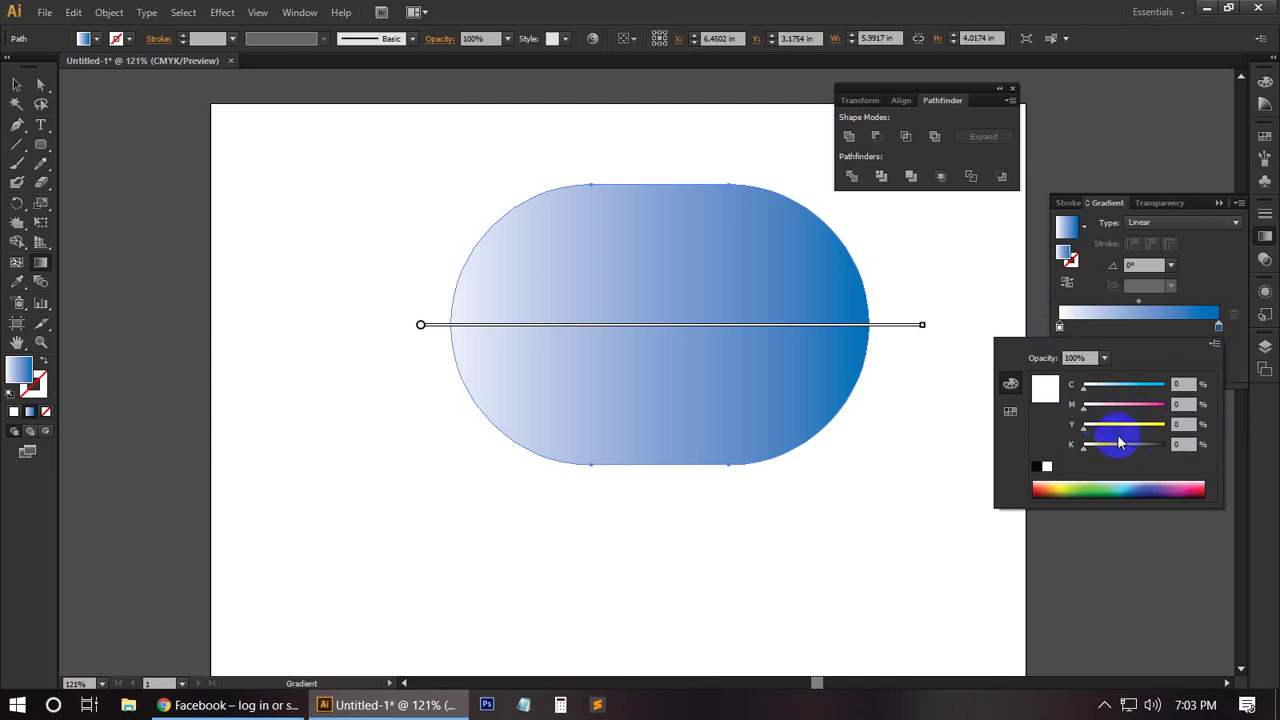
pyautogui.moveTo(1081, 432); pyautogui.dragTo(1164, 425)
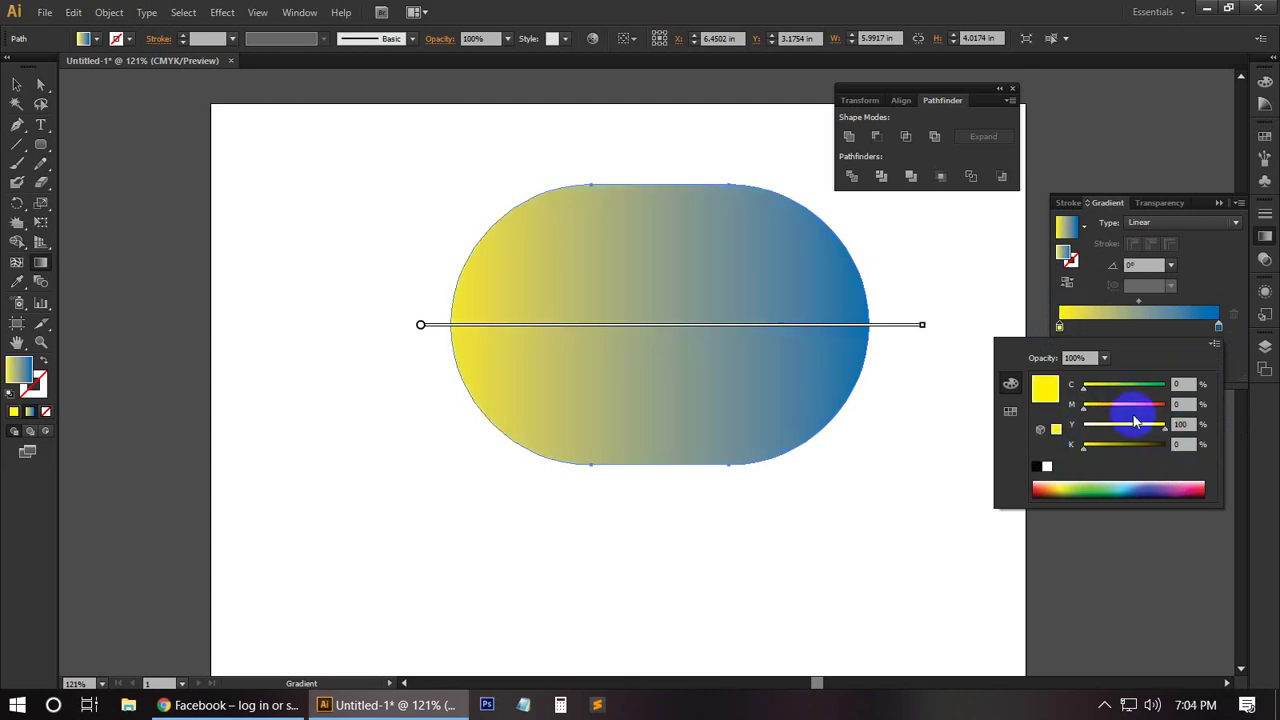
pyautogui.moveTo(1088, 391); pyautogui.dragTo(1133, 388)
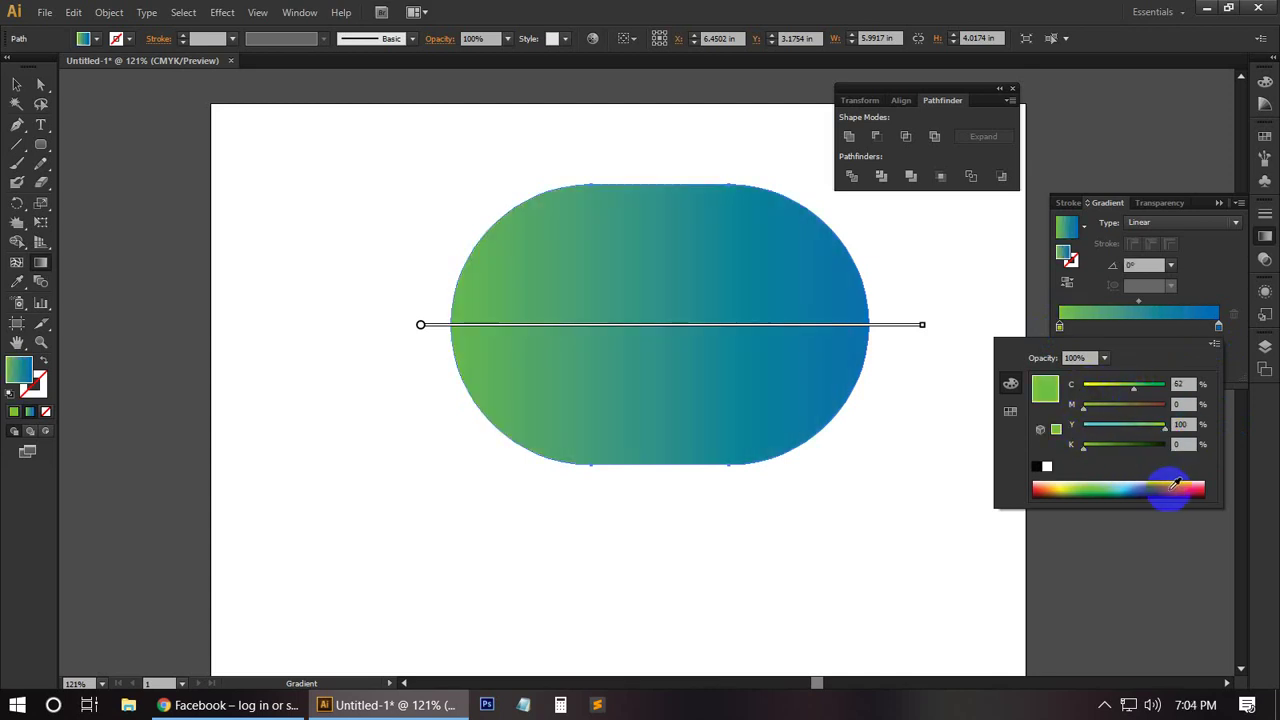
pyautogui.click(420, 324)
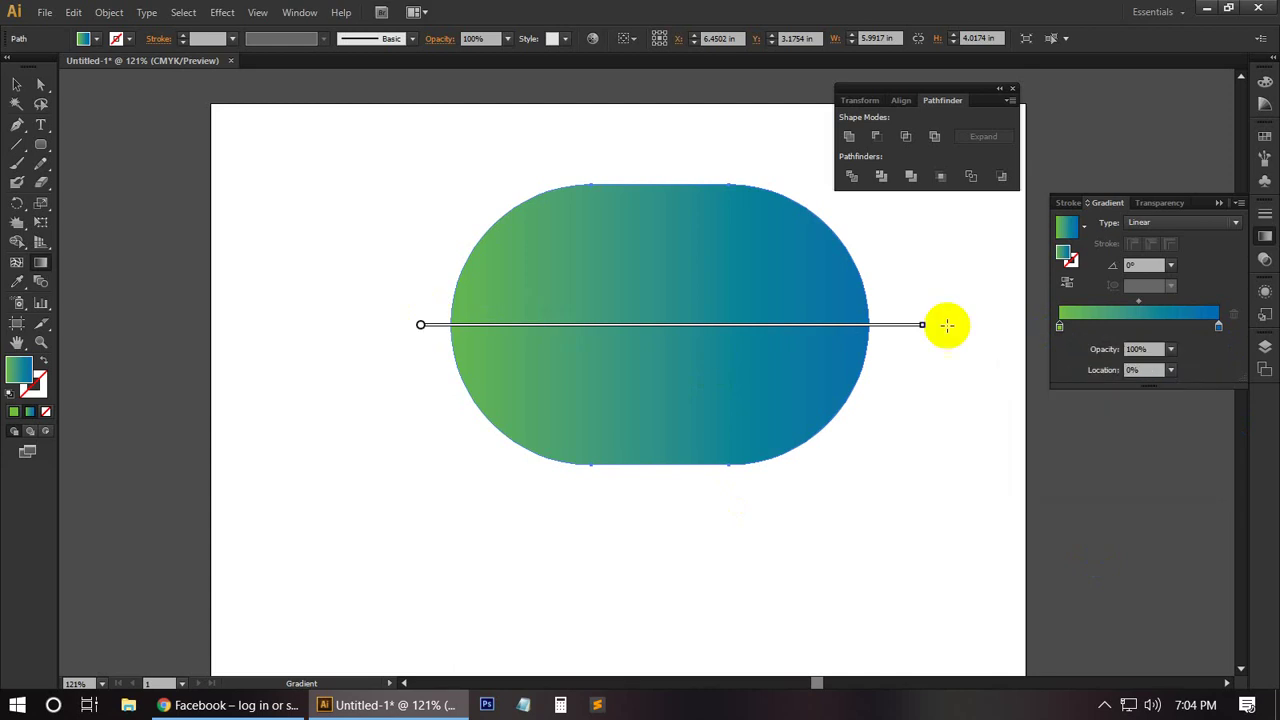
# Angle the gradient diagonally at 35.7° and select the pill shape.
pyautogui.moveTo(922, 333)
pyautogui.mouseDown()
pyautogui.moveTo(810, 343)
pyautogui.moveTo(885, 343)
pyautogui.mouseUp()
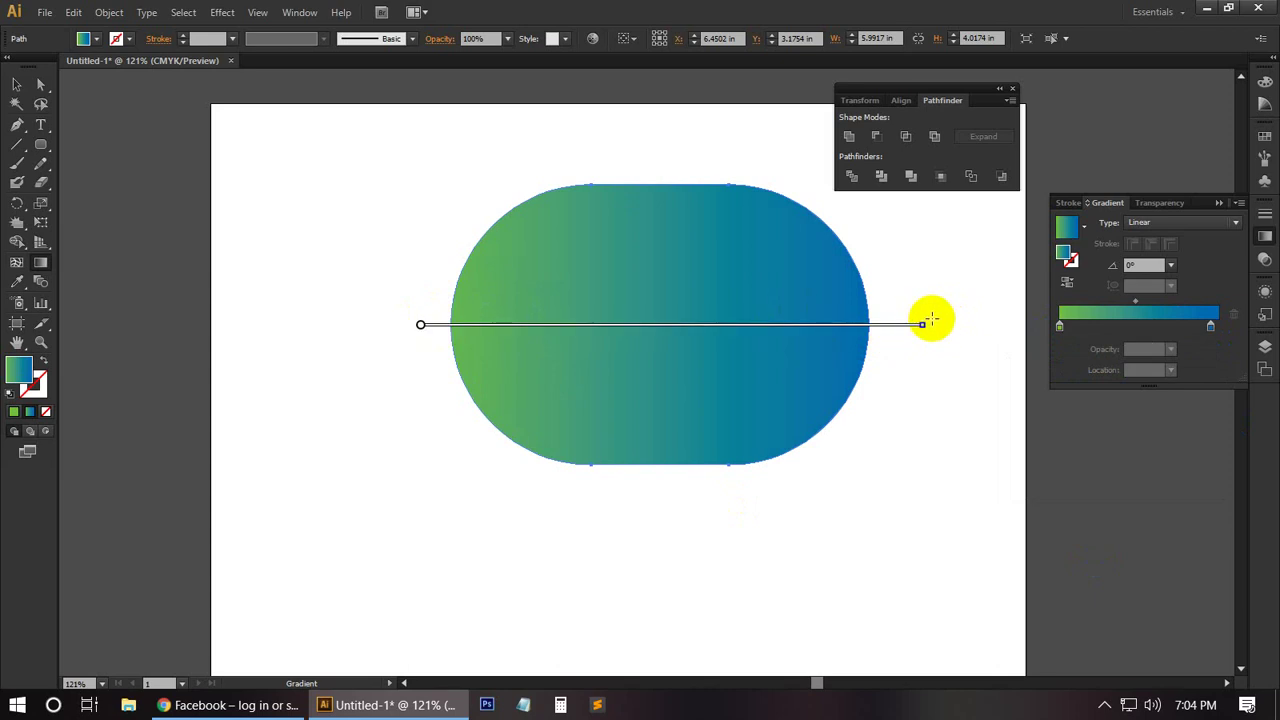
pyautogui.moveTo(931, 322); pyautogui.dragTo(920, 206)
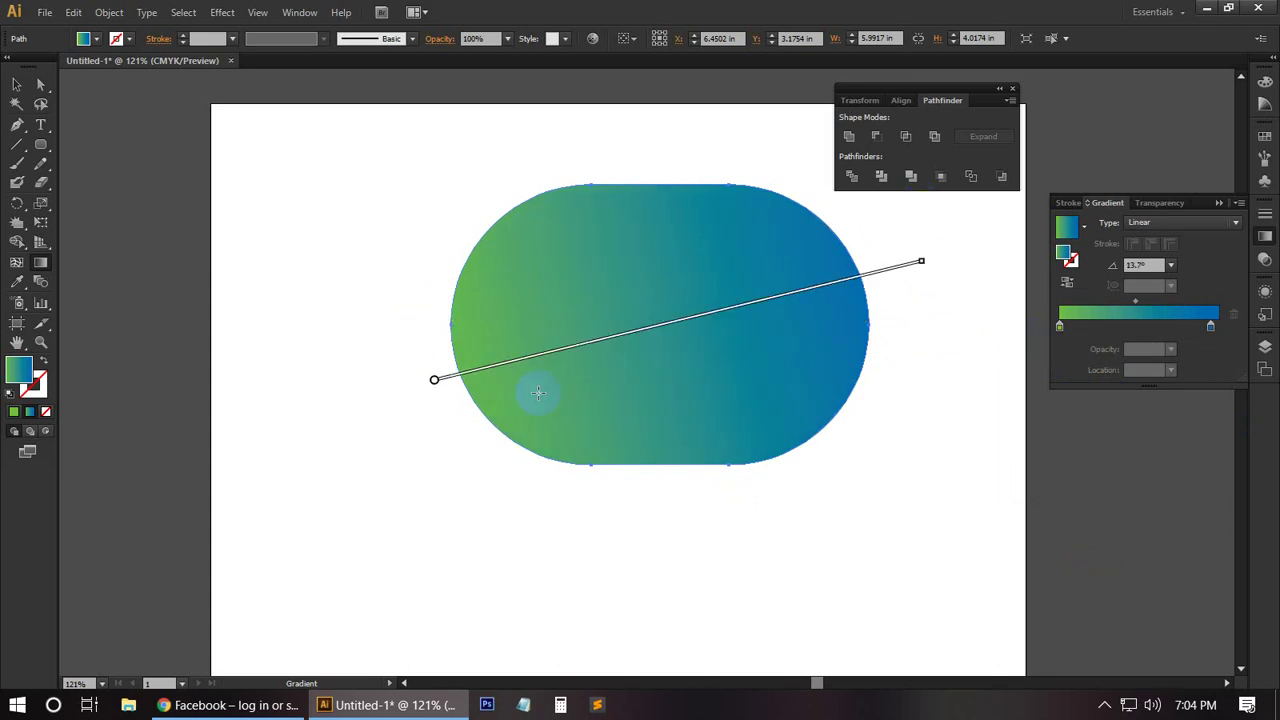
pyautogui.click(434, 379)
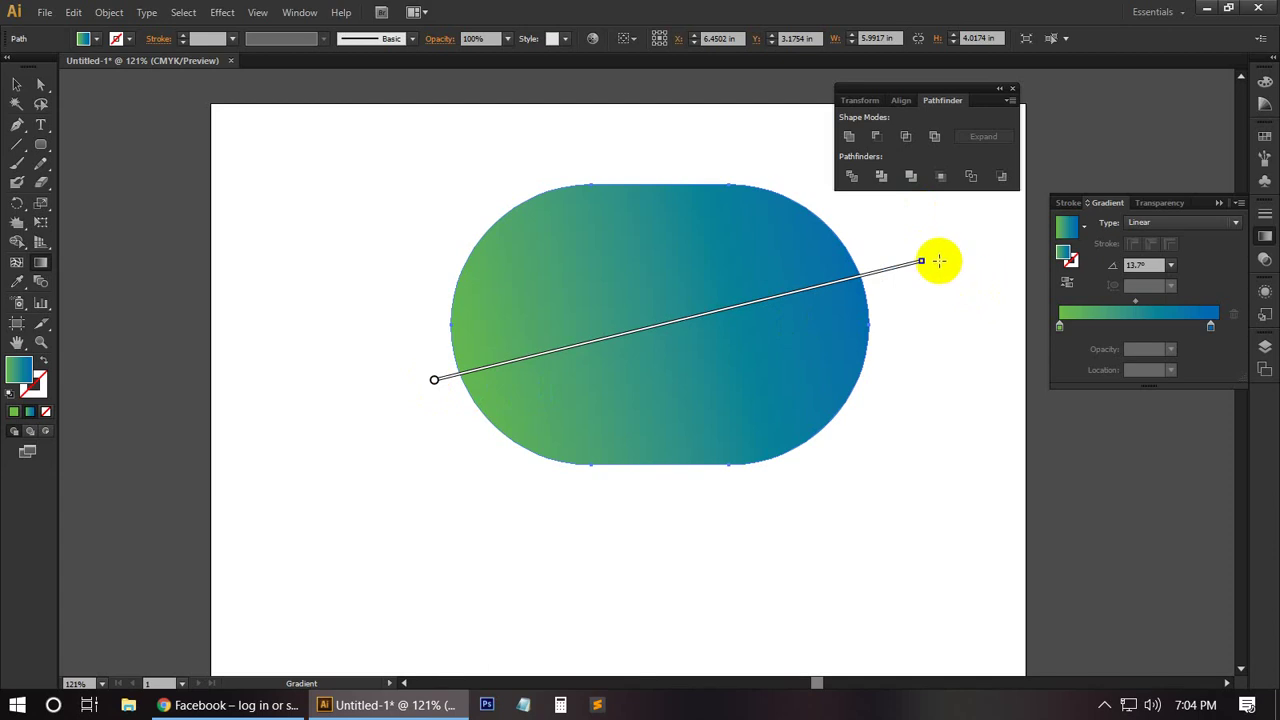
pyautogui.moveTo(928, 256); pyautogui.dragTo(822, 283)
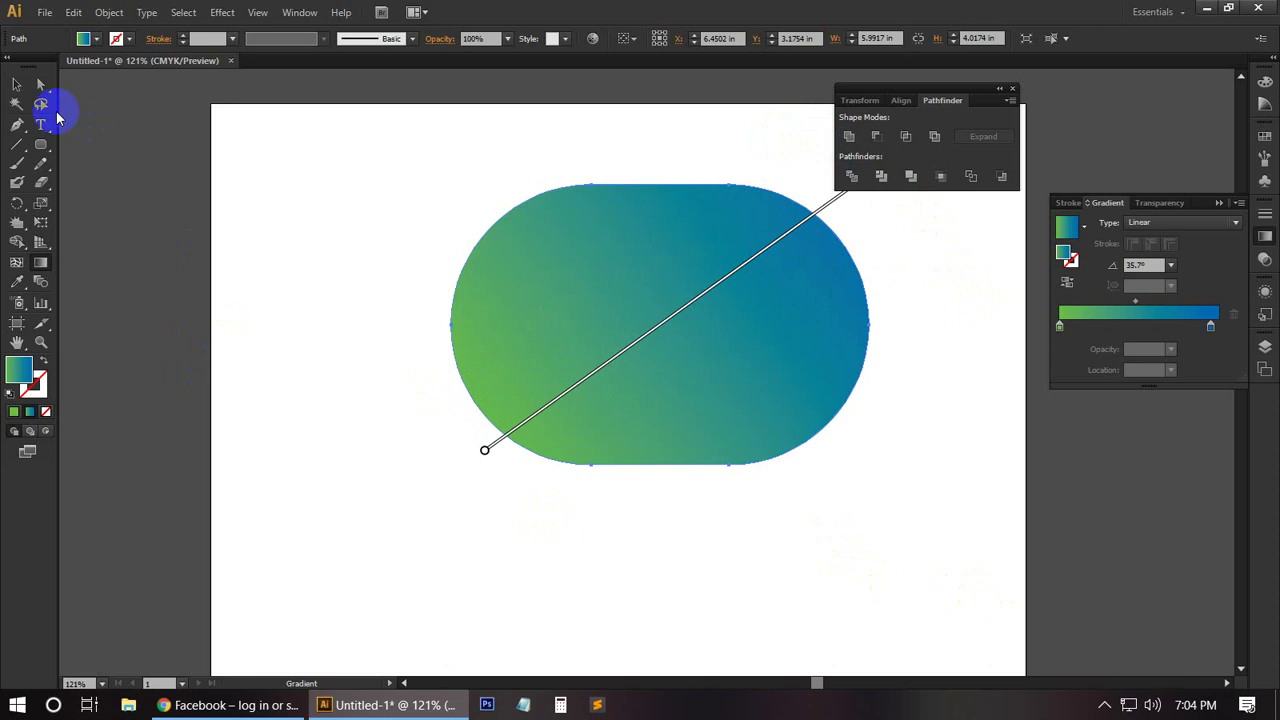
pyautogui.click(16, 85)
pyautogui.moveTo(391, 234); pyautogui.dragTo(727, 496)
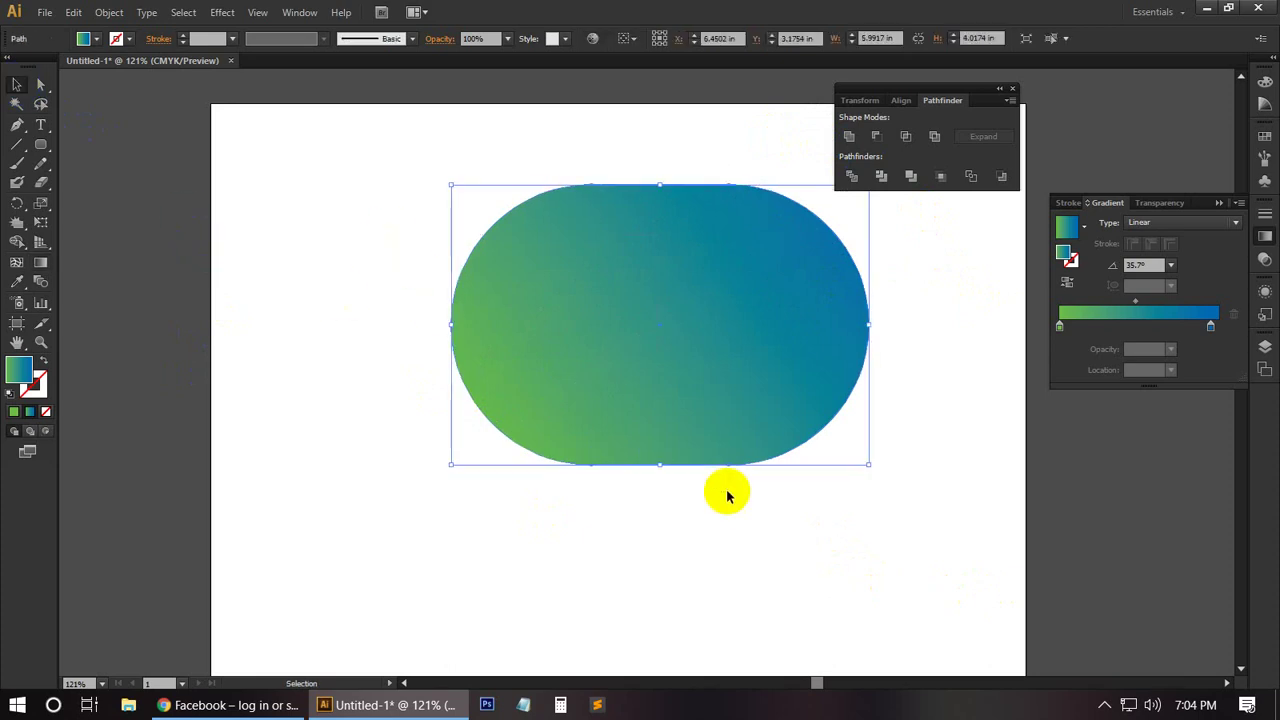
# Delete the pill and draw two small rounded rectangles side by side.
pyautogui.press('Delete')
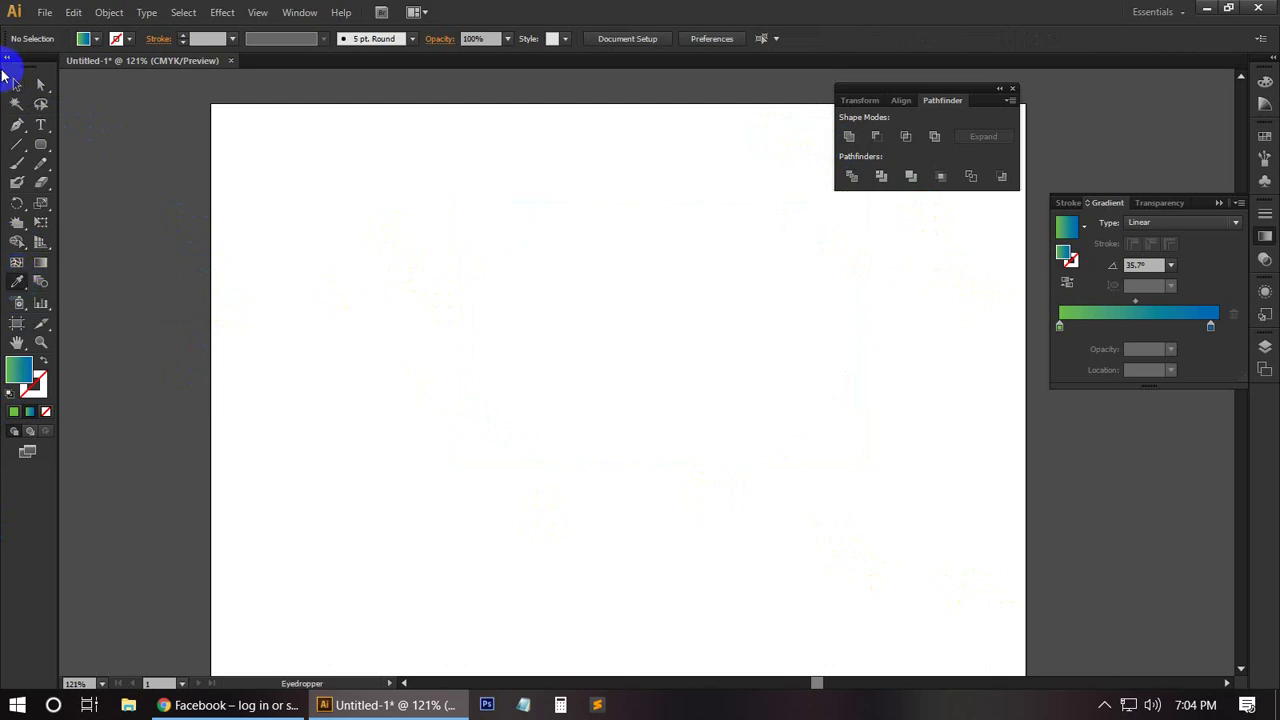
pyautogui.click(45, 147)
pyautogui.moveTo(405, 218); pyautogui.dragTo(515, 316)
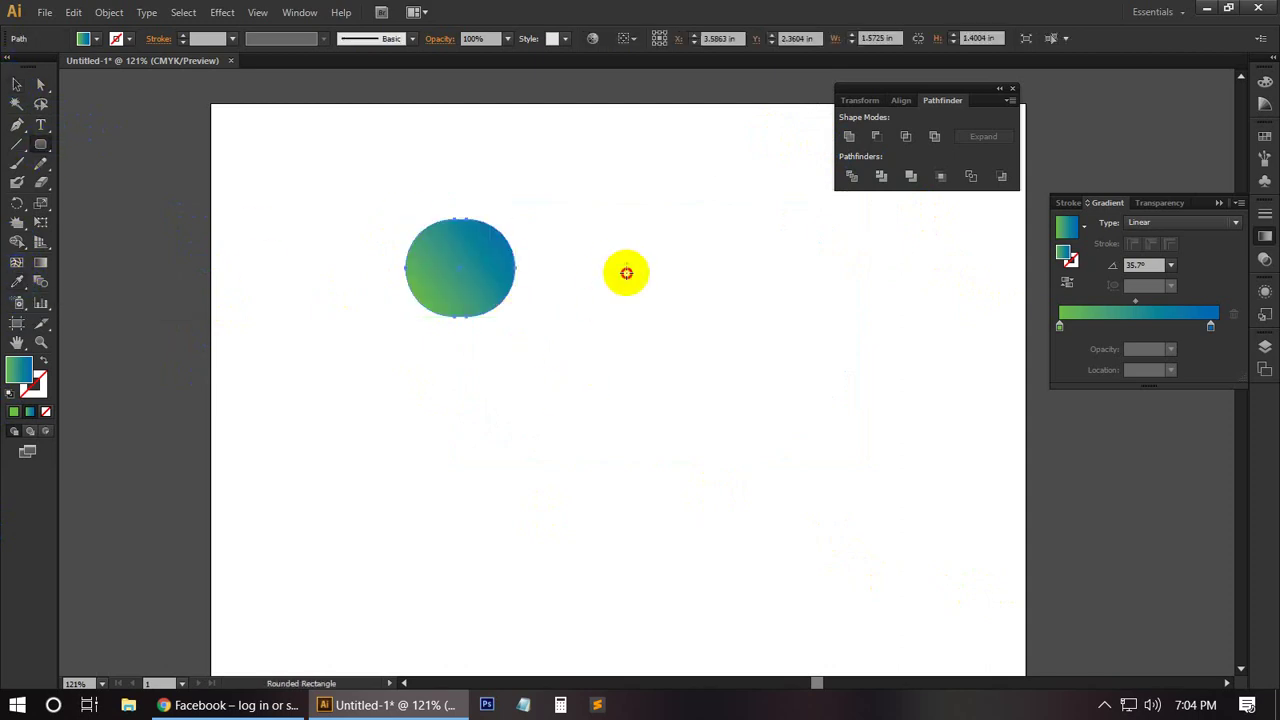
pyautogui.moveTo(660, 298); pyautogui.dragTo(769, 386)
pyautogui.click(17, 86)
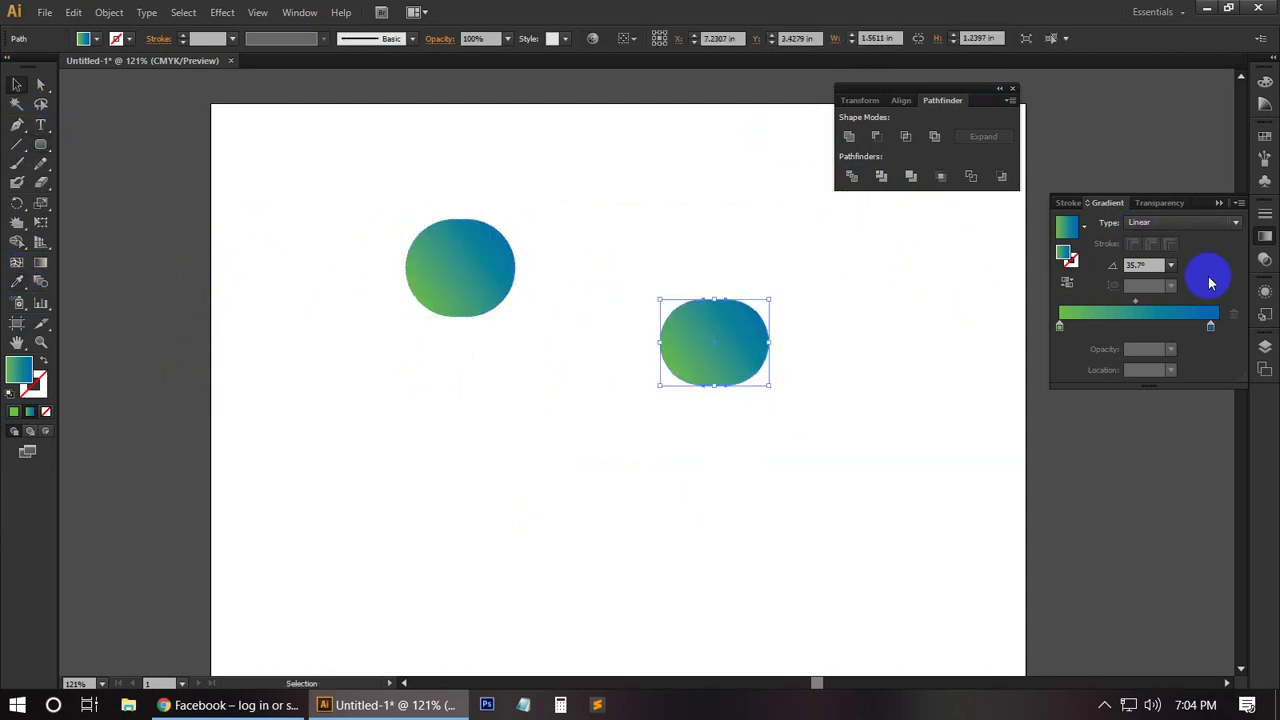
# Fill the right shape solid green and copy that fill onto the left shape with the Eyedropper.
pyautogui.click(1266, 82)
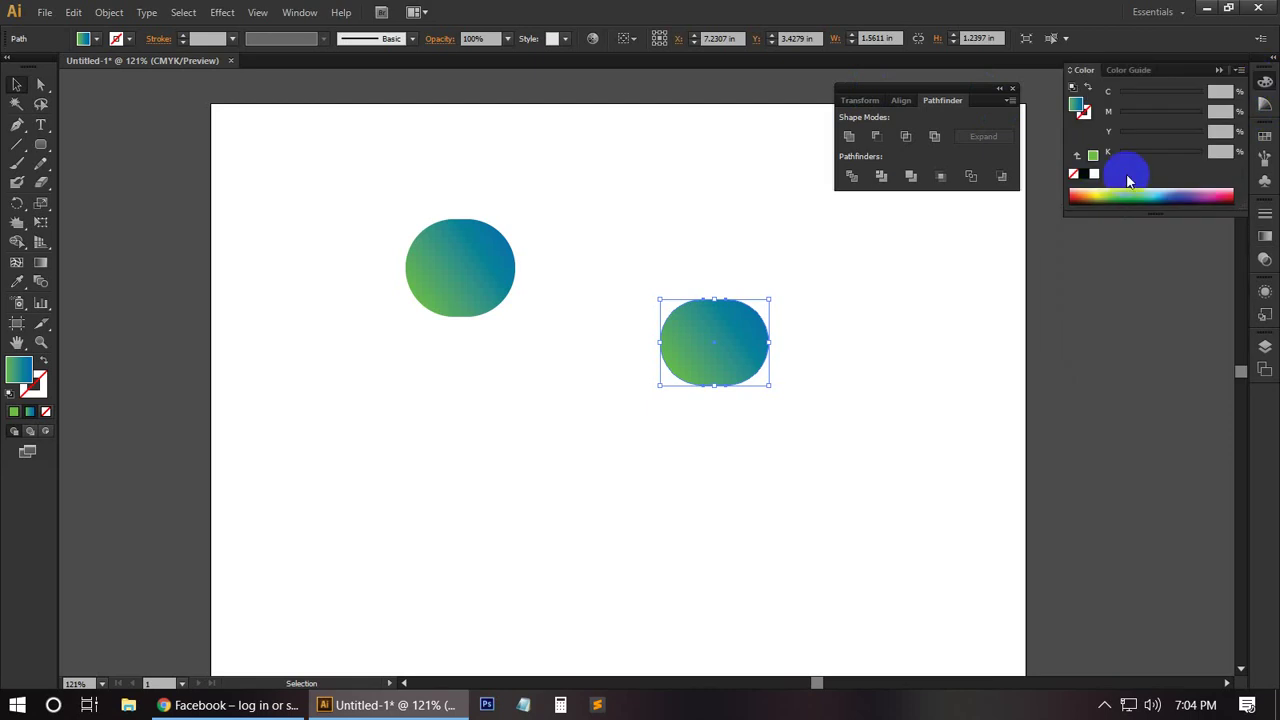
pyautogui.click(1093, 136)
pyautogui.click(621, 237)
pyautogui.click(474, 289)
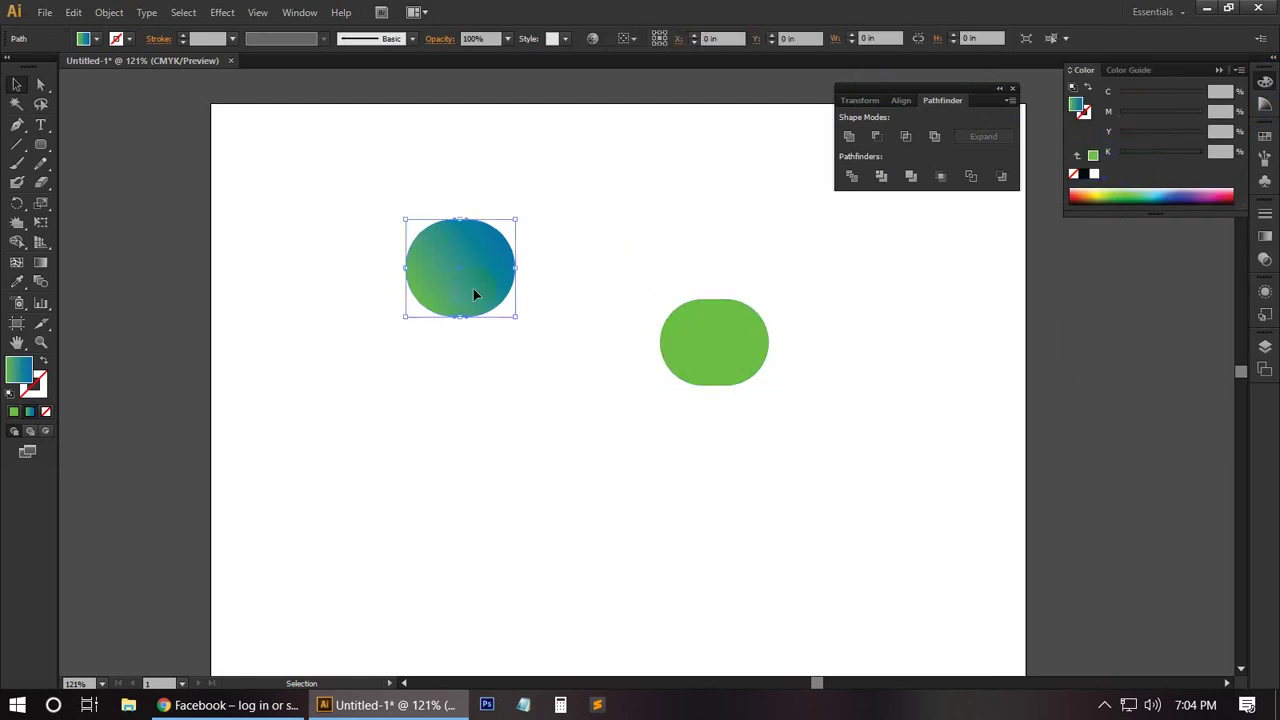
pyautogui.click(17, 283)
pyautogui.click(682, 332)
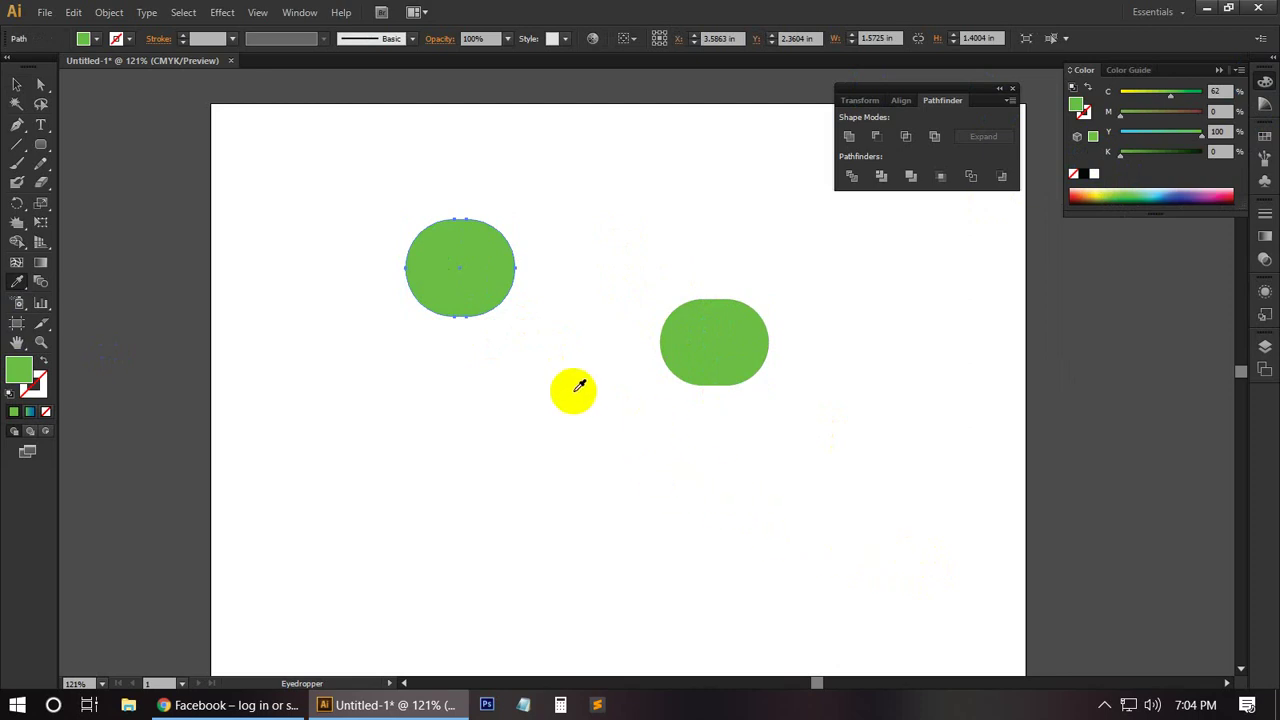
pyautogui.click(17, 85)
pyautogui.click(386, 386)
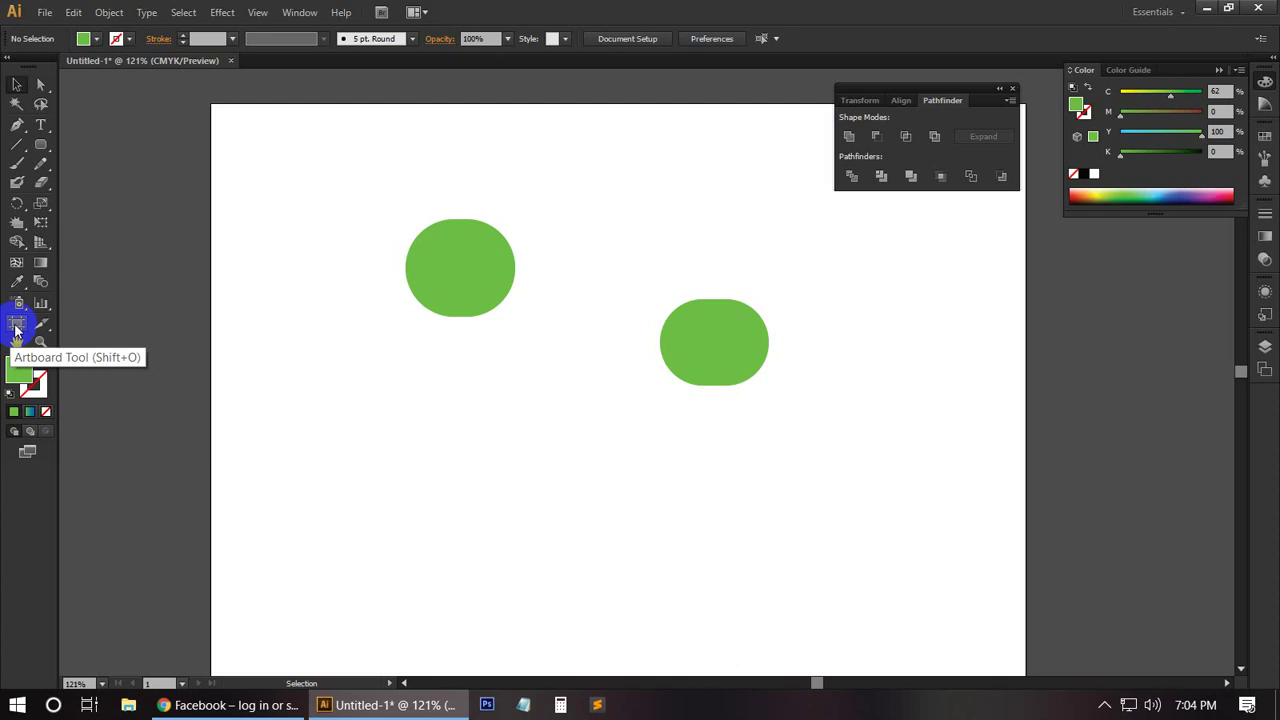
# Drag the artboard's left, right and bottom edges inward to 9.24 × 7.88 in and confirm Artboard Options.
pyautogui.click(16, 325)
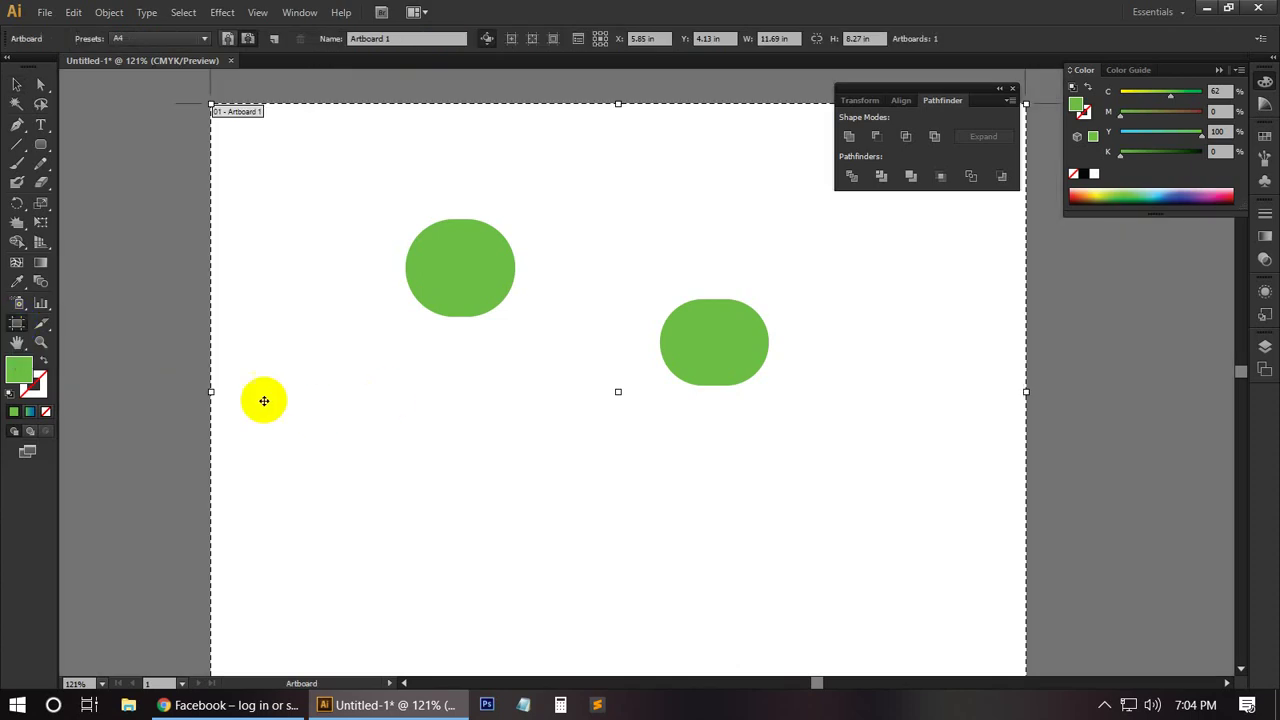
pyautogui.moveTo(209, 392); pyautogui.dragTo(266, 392)
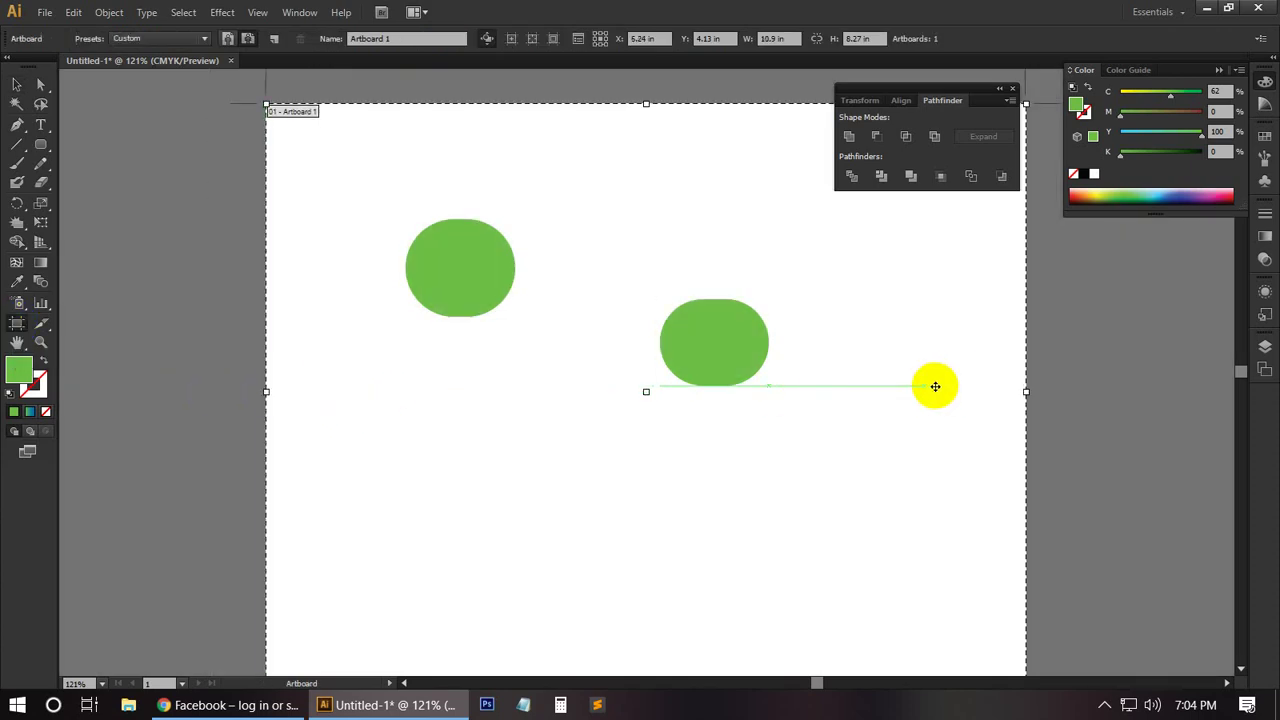
pyautogui.moveTo(1026, 391); pyautogui.dragTo(909, 386)
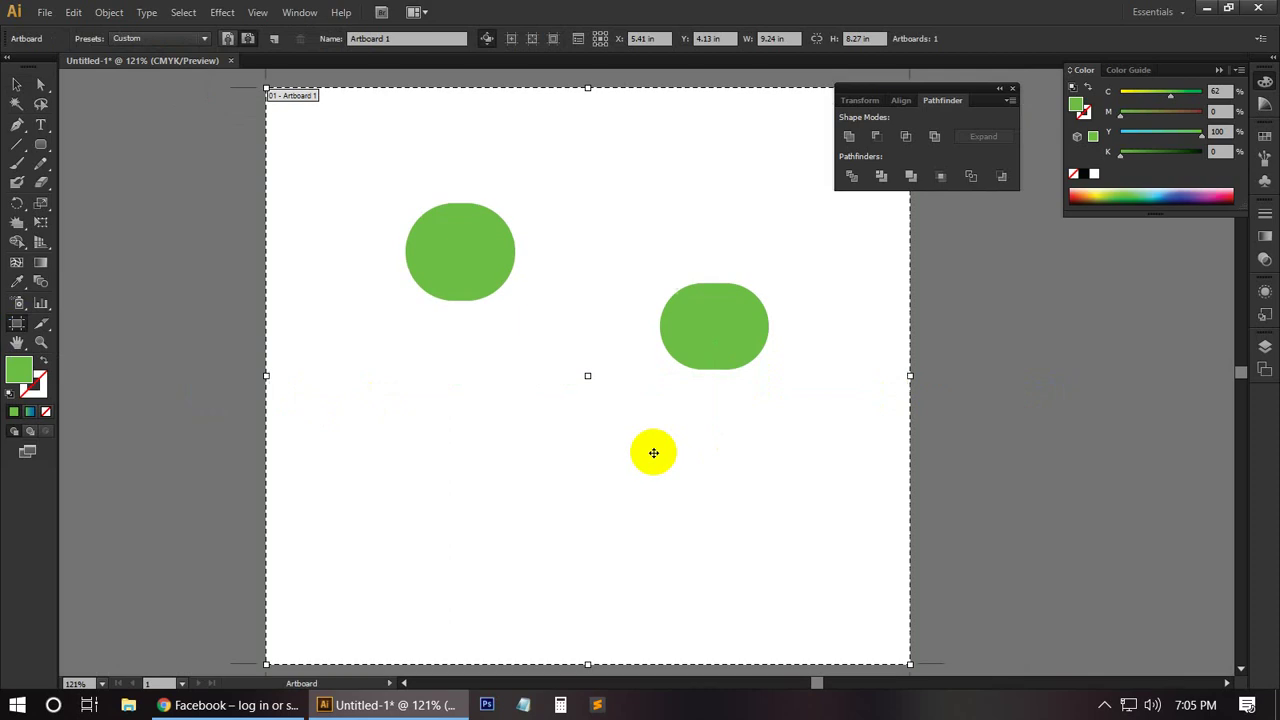
pyautogui.scroll(-2, 651, 451)
pyautogui.moveTo(588, 582); pyautogui.dragTo(586, 557)
pyautogui.scroll(2, 617, 525)
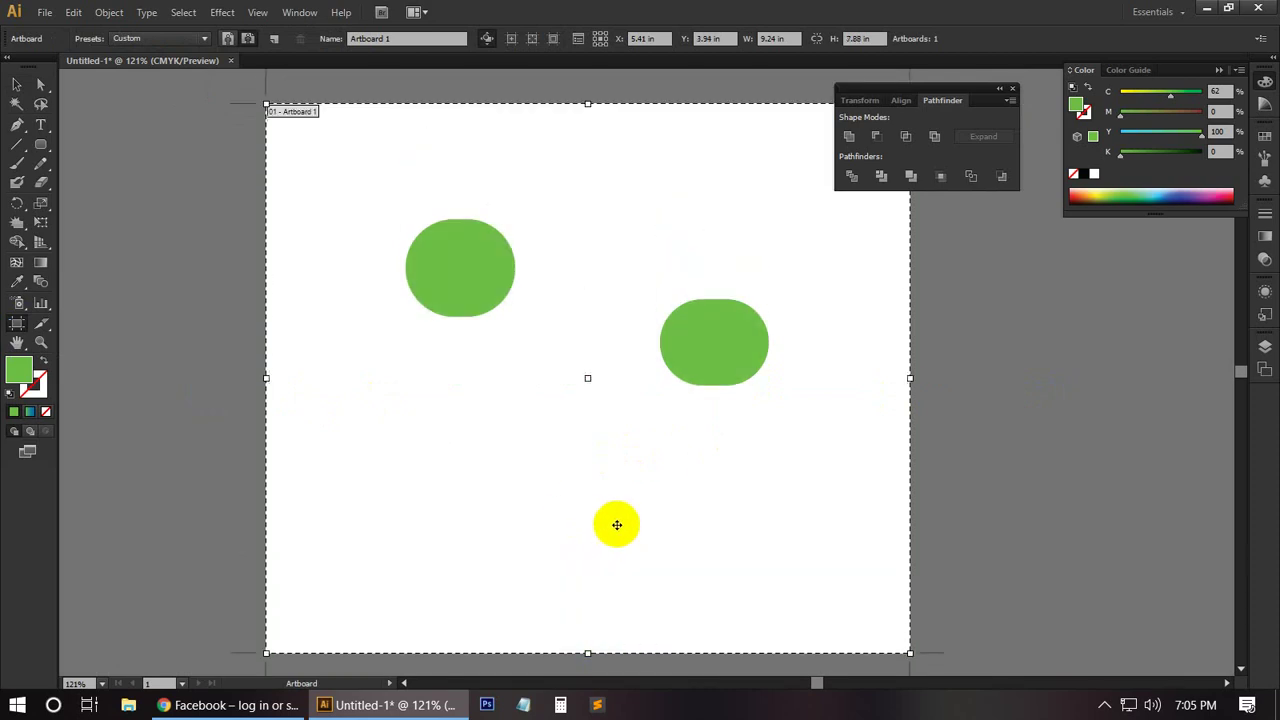
pyautogui.doubleClick(612, 503)
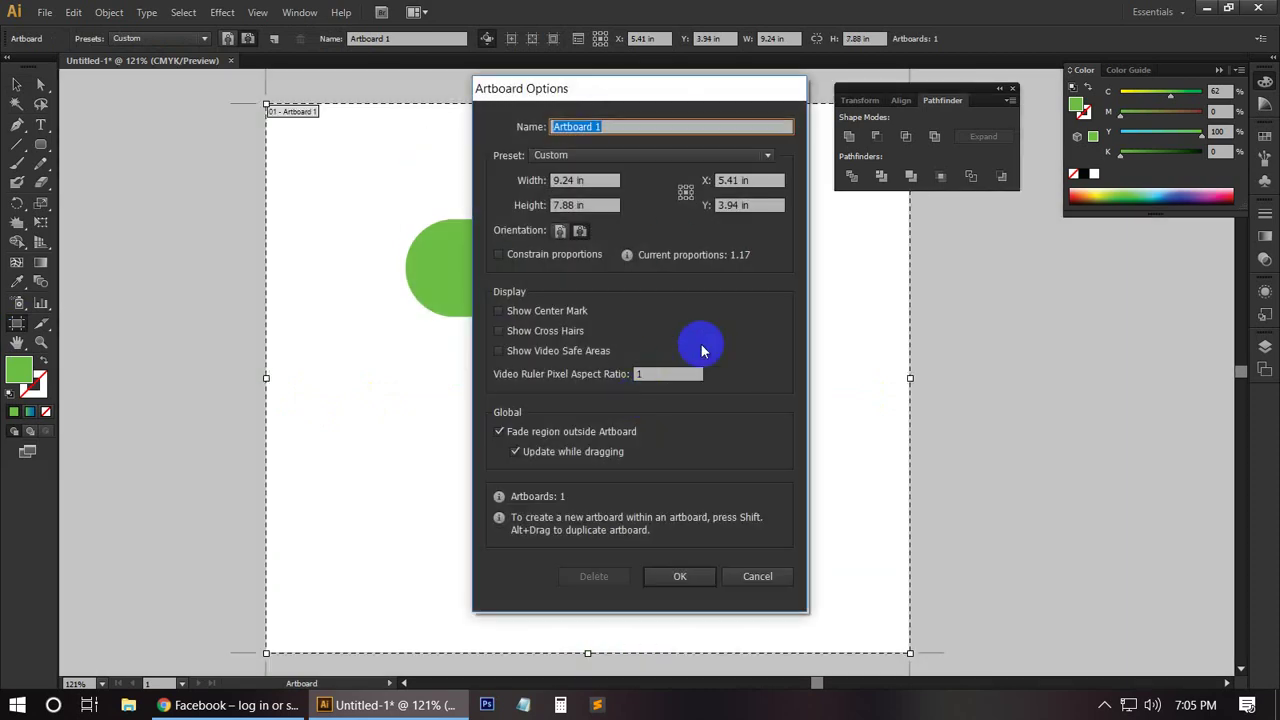
pyautogui.click(680, 576)
pyautogui.click(15, 86)
pyautogui.click(249, 348)
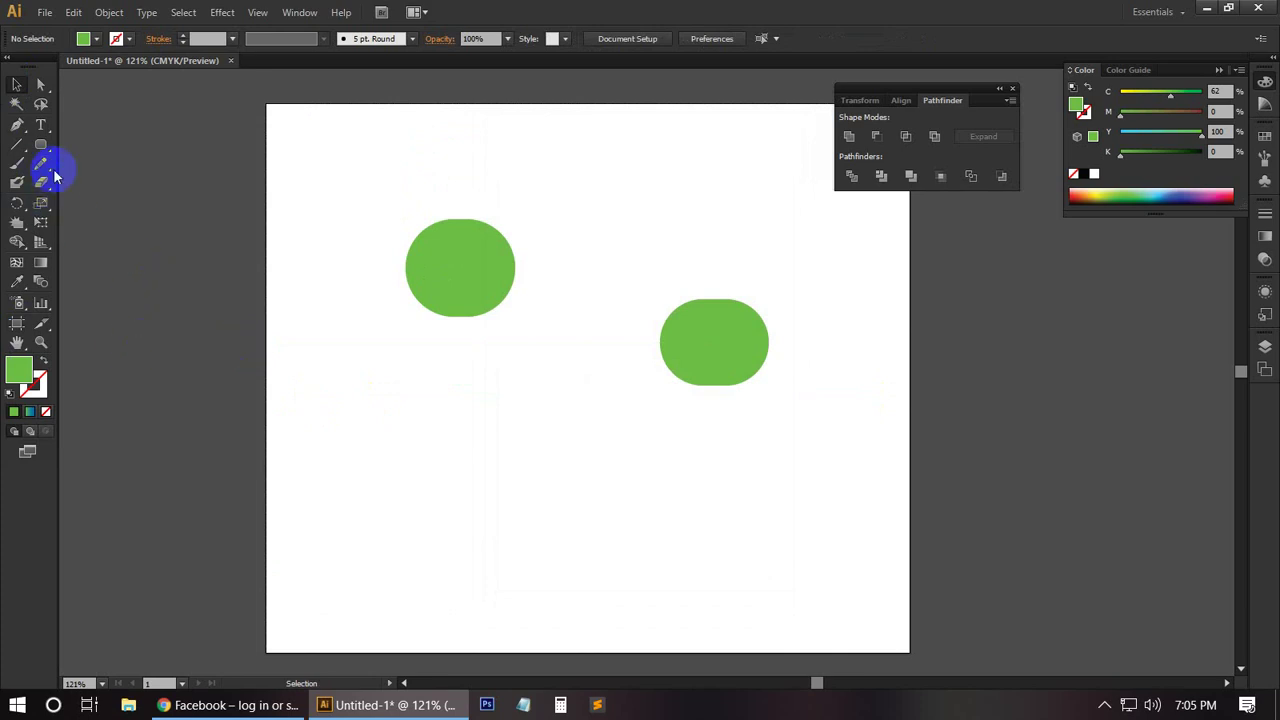
# Draw several freehand pencil lines across the lower artboard.
pyautogui.moveTo(42, 170); pyautogui.dragTo(63, 176)
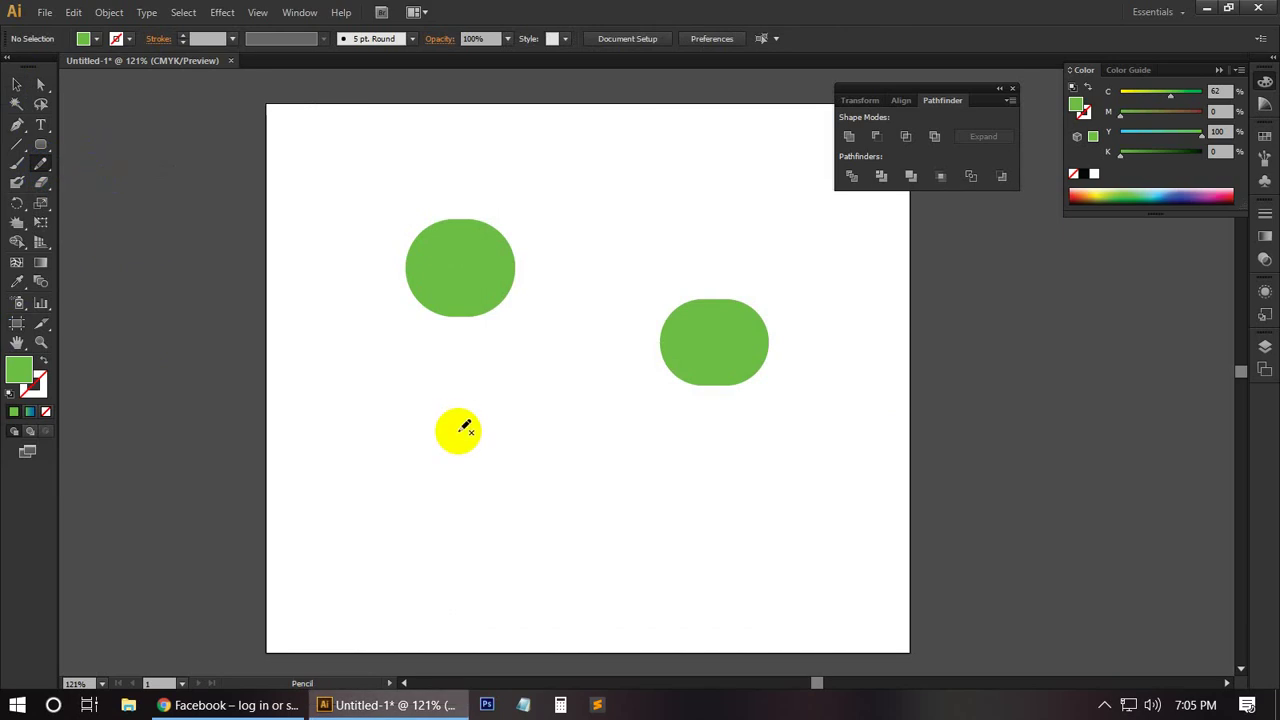
pyautogui.moveTo(420, 465); pyautogui.dragTo(607, 511)
pyautogui.moveTo(486, 465); pyautogui.dragTo(720, 457)
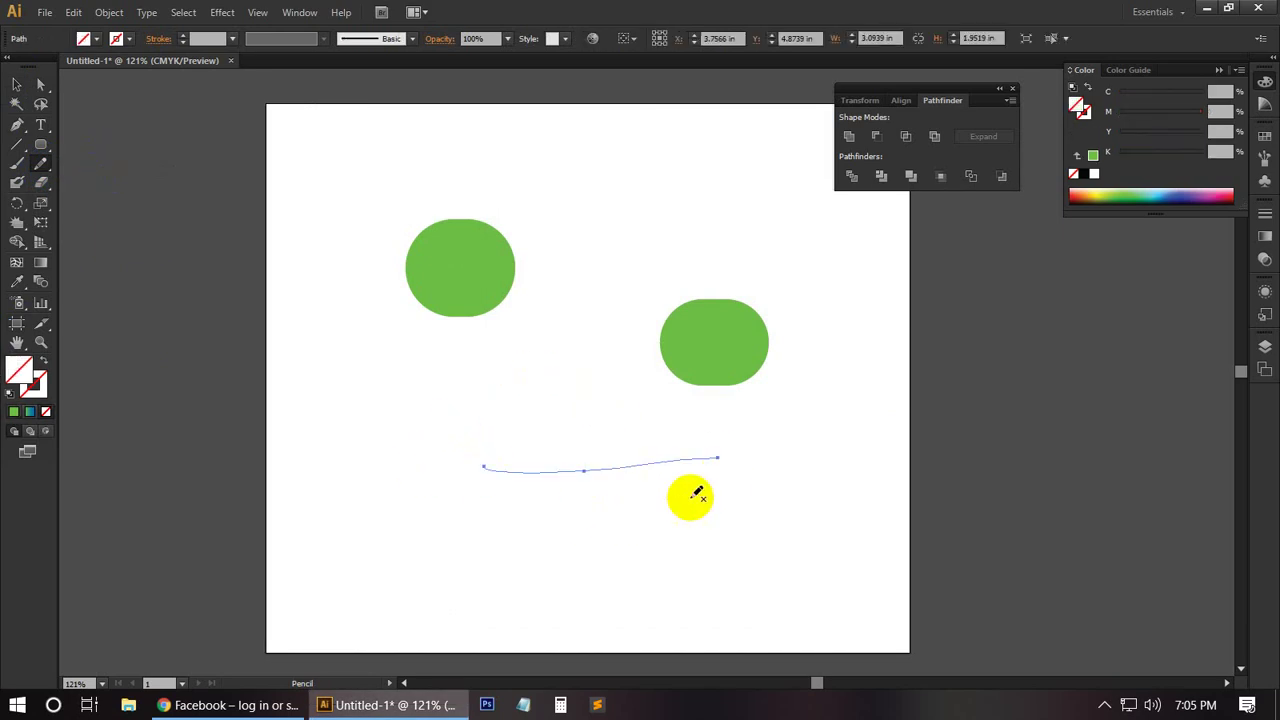
pyautogui.moveTo(586, 349); pyautogui.dragTo(586, 523)
pyautogui.moveTo(372, 403); pyautogui.dragTo(884, 502)
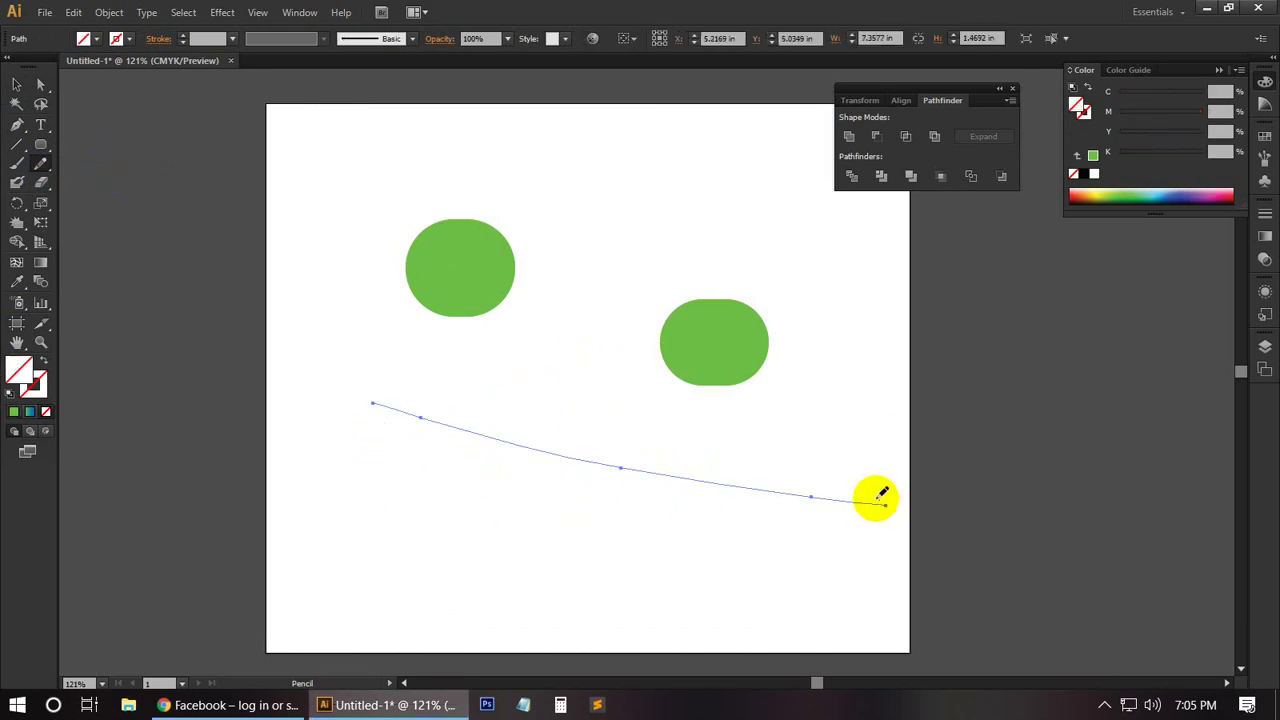
# Set the stroke to black and draw two more freehand lines.
pyautogui.click(32, 382)
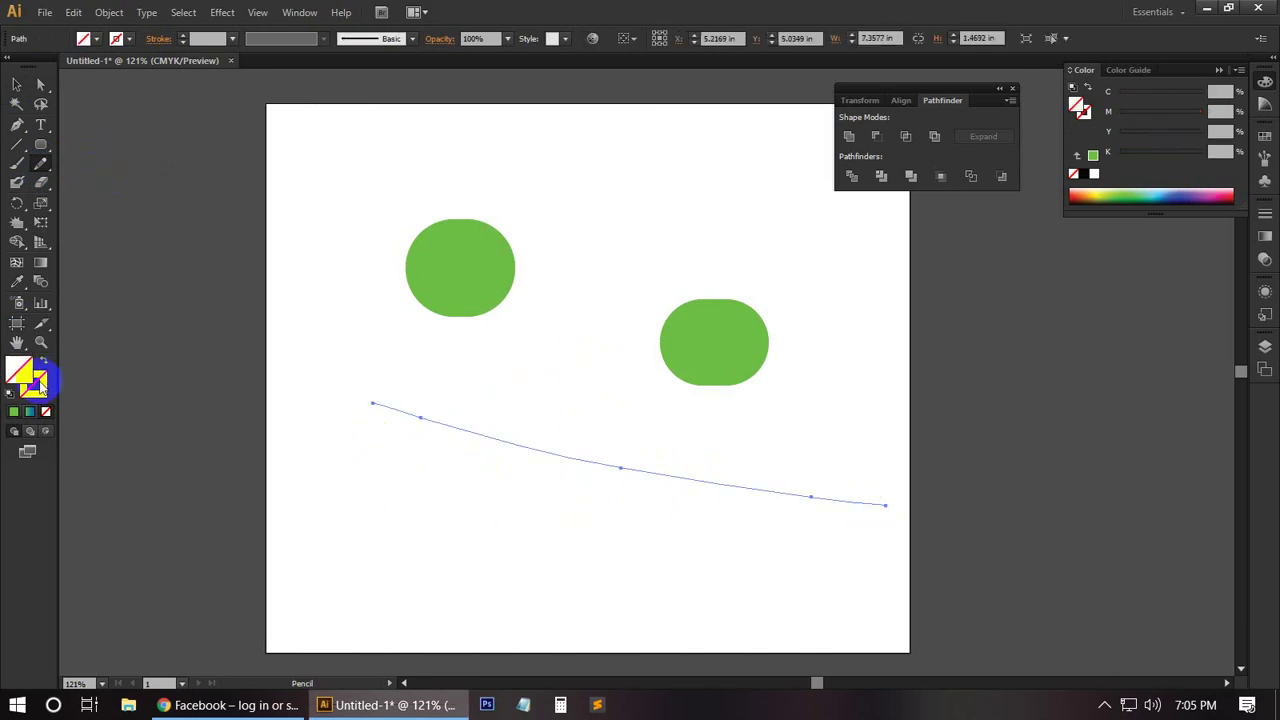
pyautogui.click(1079, 177)
pyautogui.moveTo(613, 155); pyautogui.dragTo(524, 487)
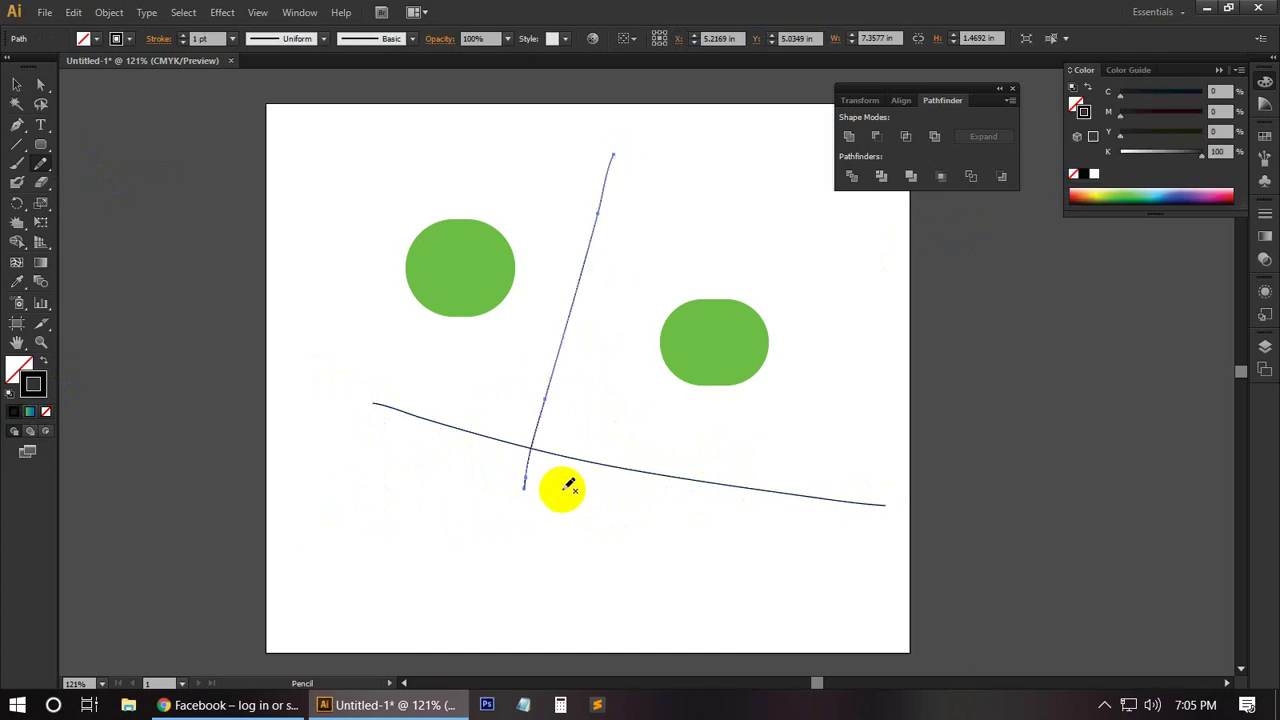
pyautogui.moveTo(412, 352)
pyautogui.mouseDown()
pyautogui.moveTo(627, 463)
pyautogui.moveTo(665, 452)
pyautogui.mouseUp()
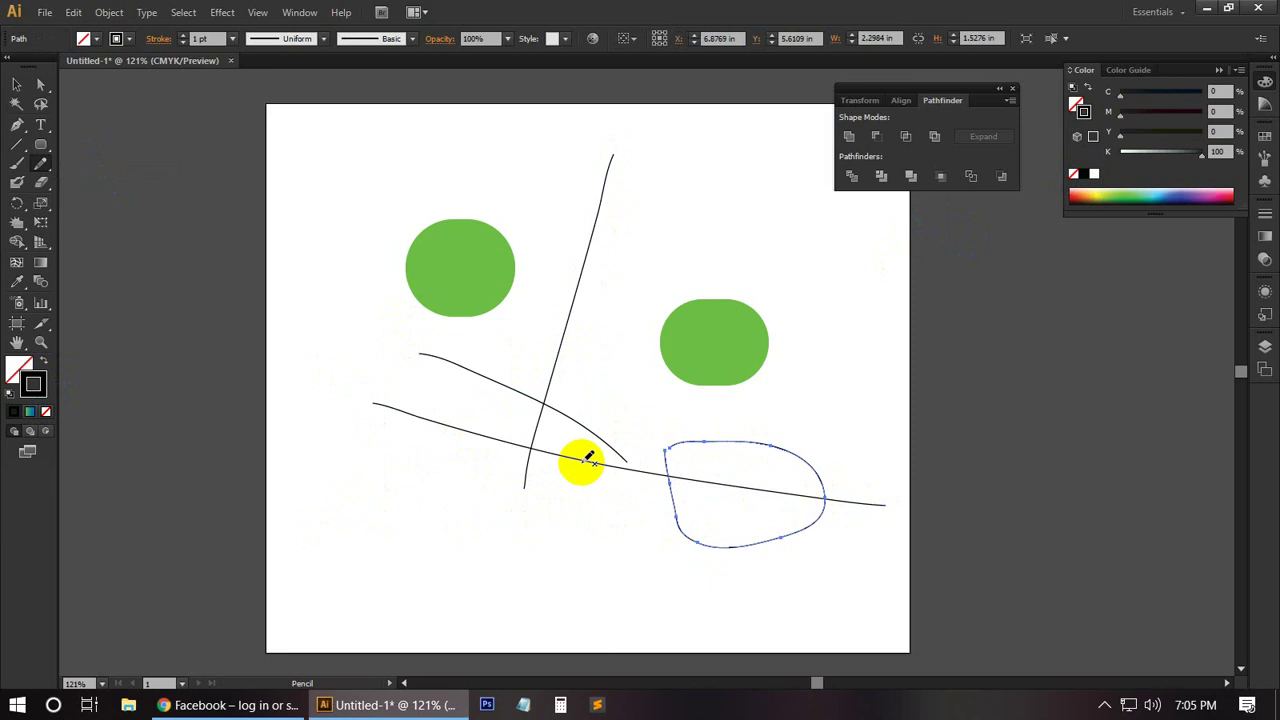
# Smooth the blue loop path with the Smooth Tool.
pyautogui.moveTo(42, 147); pyautogui.dragTo(149, 178)
pyautogui.click(43, 162)
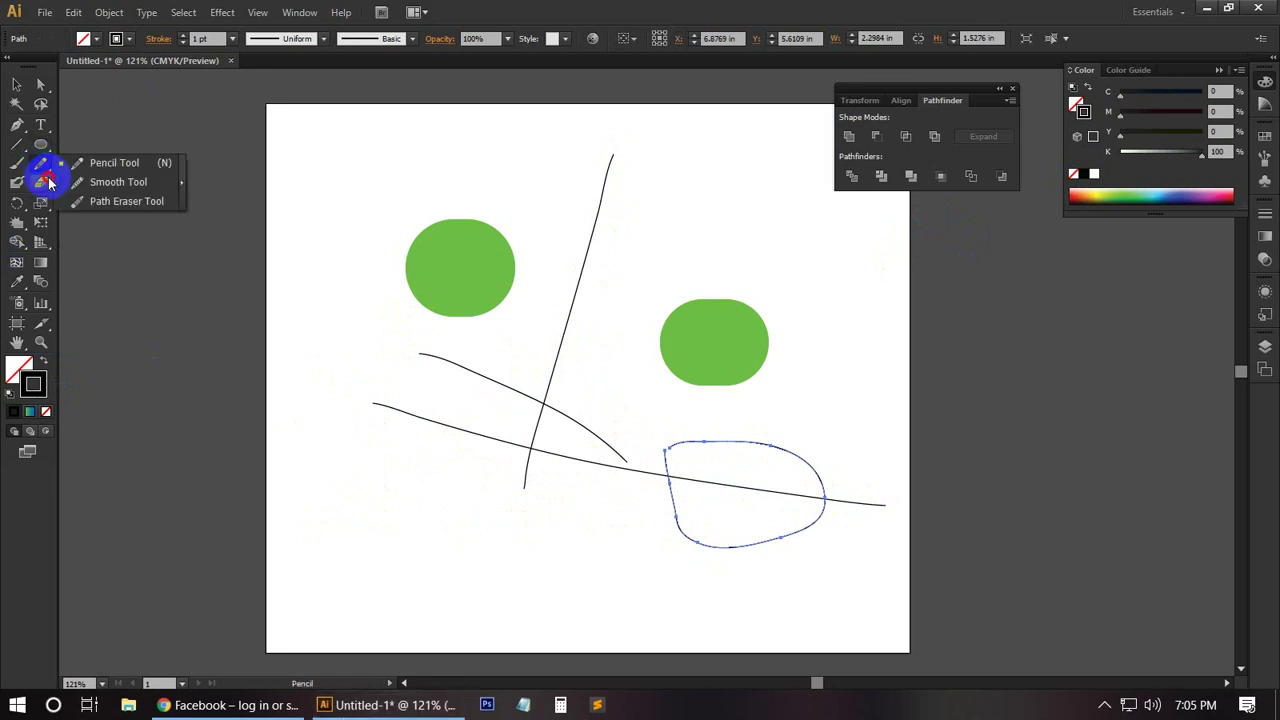
pyautogui.click(134, 182)
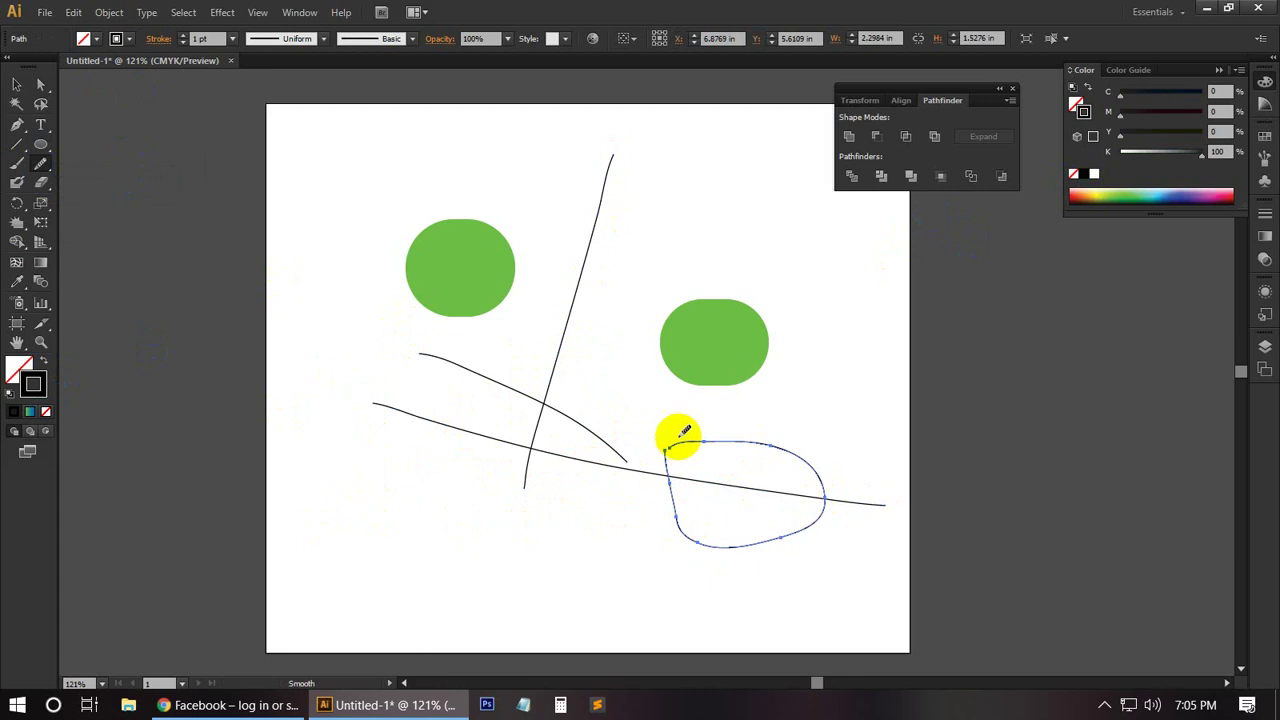
pyautogui.moveTo(706, 432); pyautogui.dragTo(808, 506)
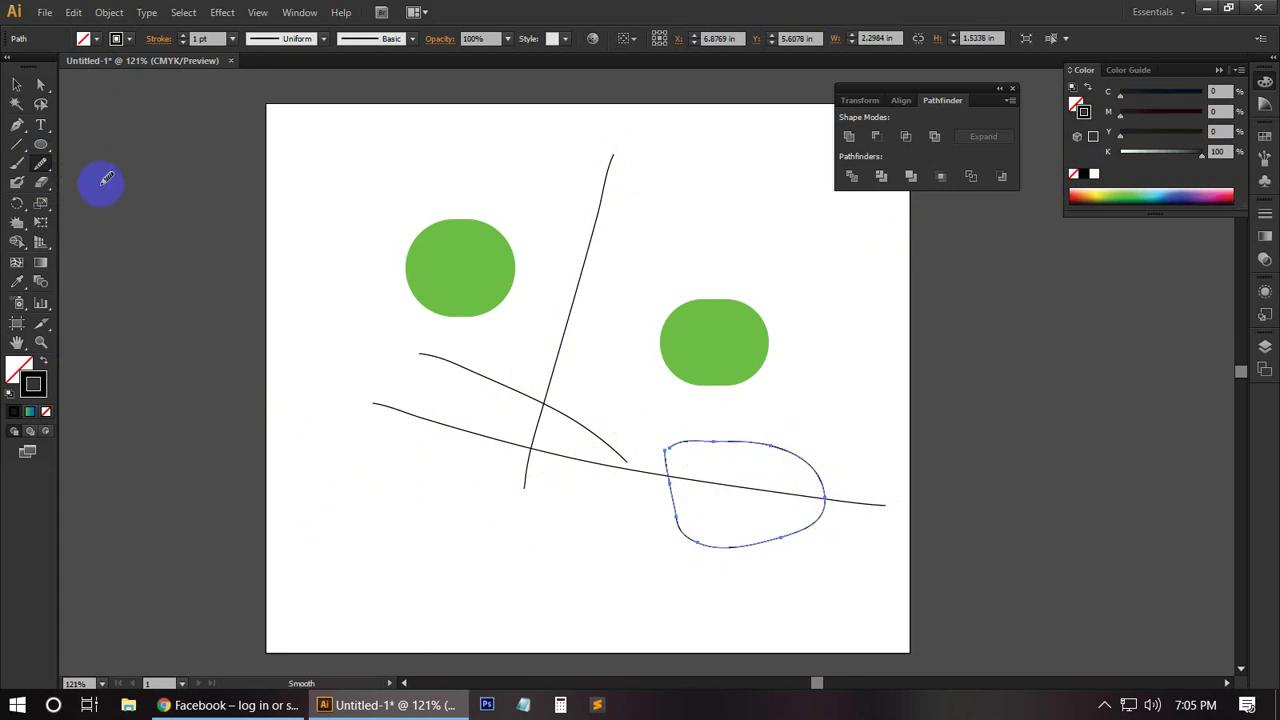
# Erase most of the blue loop with the Path Eraser, then marquee-select everything.
pyautogui.click(46, 166)
pyautogui.moveTo(53, 172)
pyautogui.mouseDown()
pyautogui.moveTo(95, 163)
pyautogui.moveTo(100, 201)
pyautogui.mouseUp()
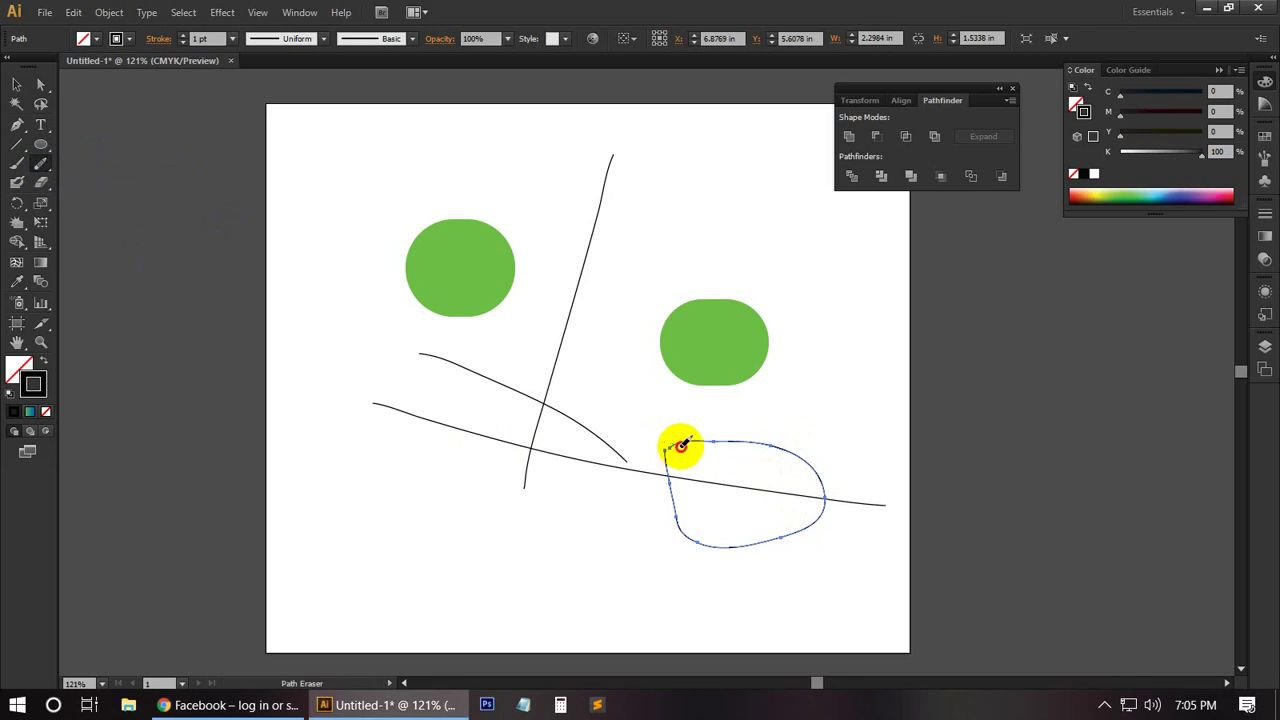
pyautogui.moveTo(681, 446); pyautogui.dragTo(663, 437)
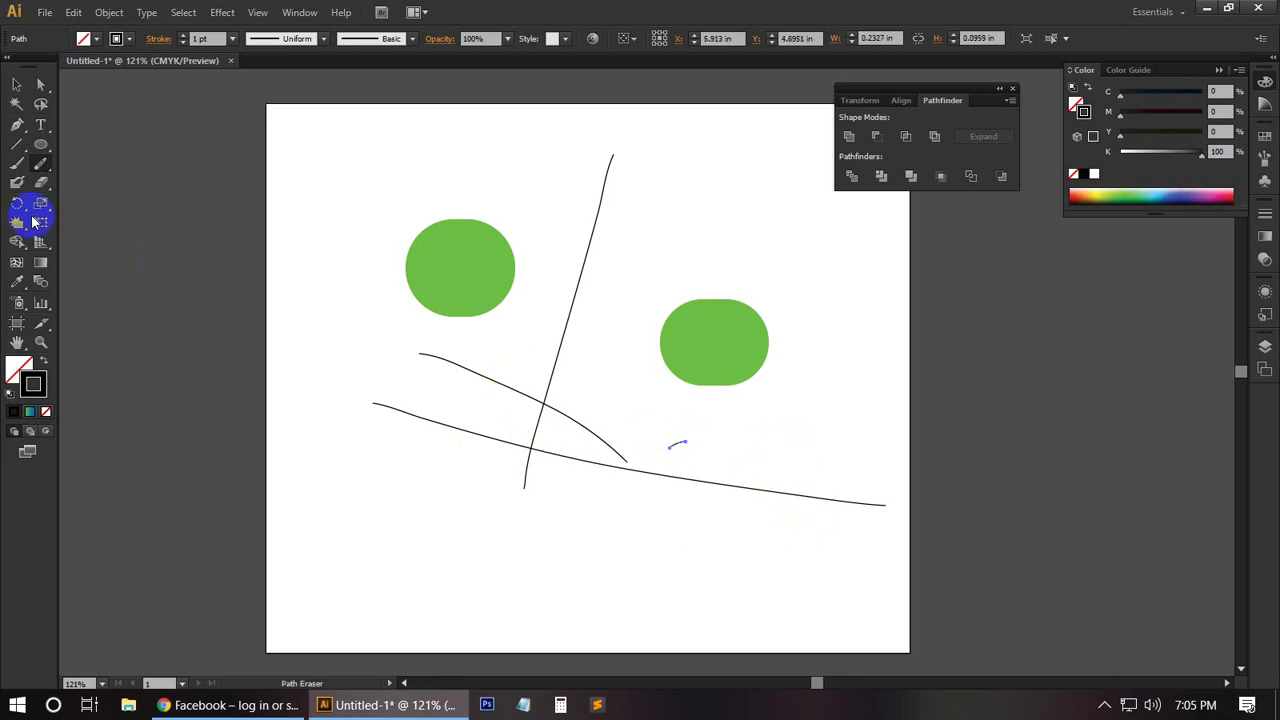
pyautogui.click(16, 84)
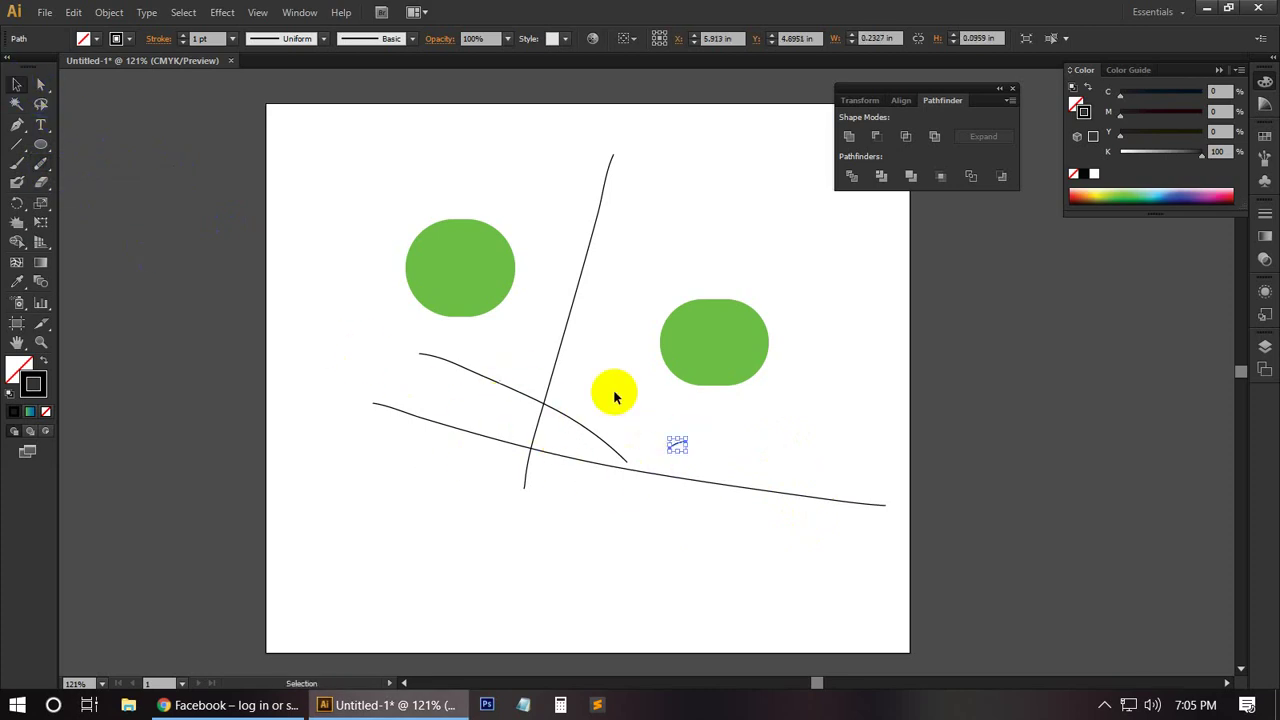
pyautogui.moveTo(629, 434)
pyautogui.mouseDown()
pyautogui.moveTo(420, 351)
pyautogui.moveTo(598, 481)
pyautogui.mouseUp()
pyautogui.moveTo(342, 186)
pyautogui.mouseDown()
pyautogui.moveTo(800, 523)
pyautogui.moveTo(865, 540)
pyautogui.mouseUp()
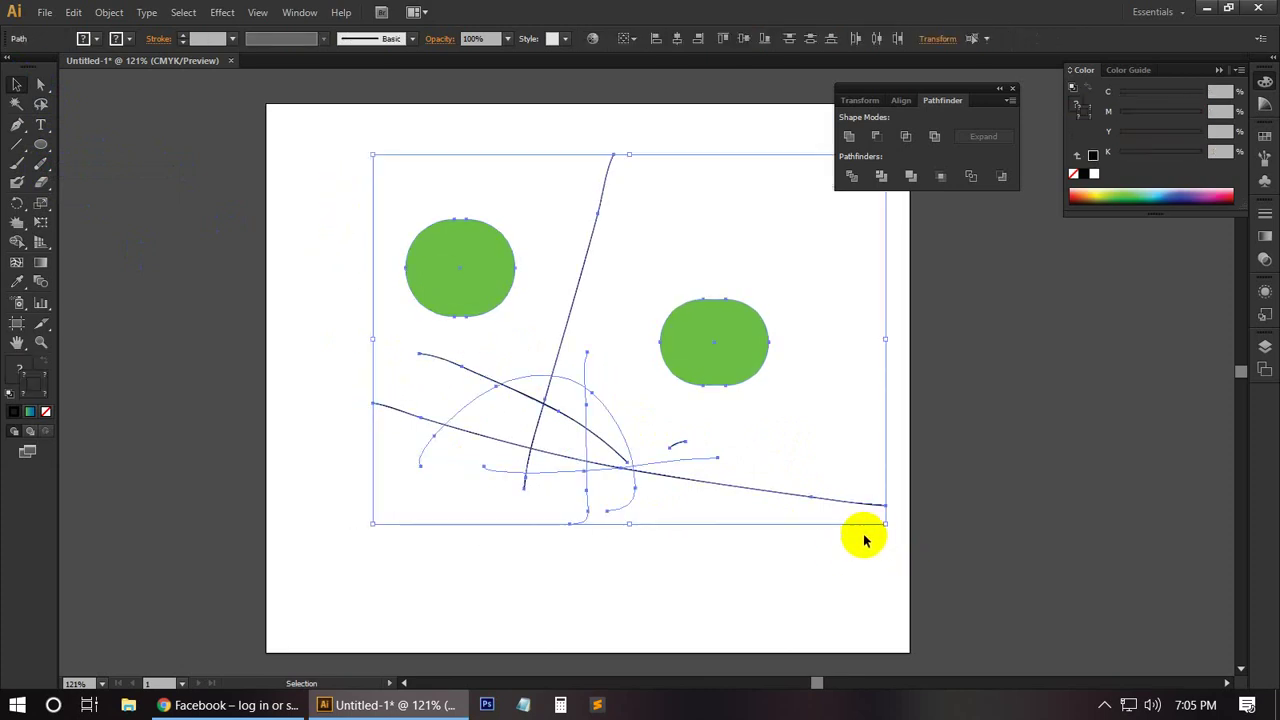
# Delete all the selected pencil artwork.
pyautogui.press('Delete')
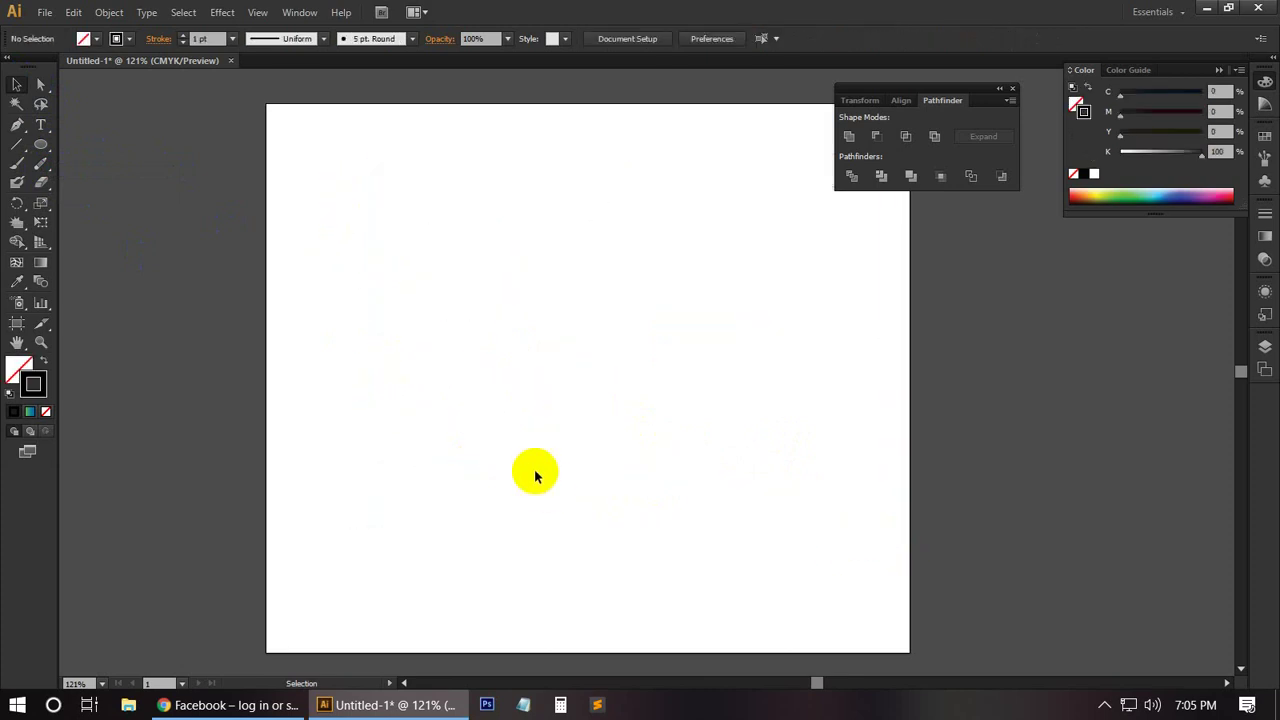
pyautogui.moveTo(48, 190); pyautogui.dragTo(127, 200)
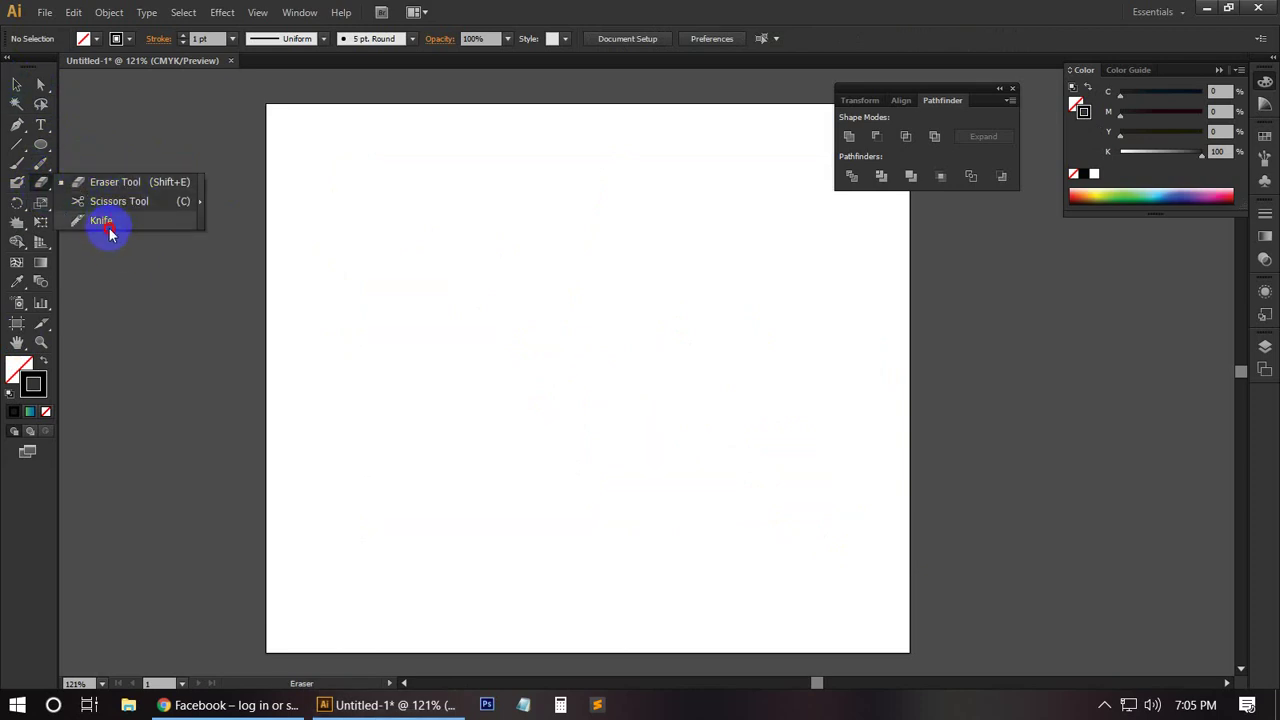
pyautogui.moveTo(125, 208)
pyautogui.mouseDown()
pyautogui.moveTo(33, 78)
pyautogui.moveTo(15, 98)
pyautogui.mouseUp()
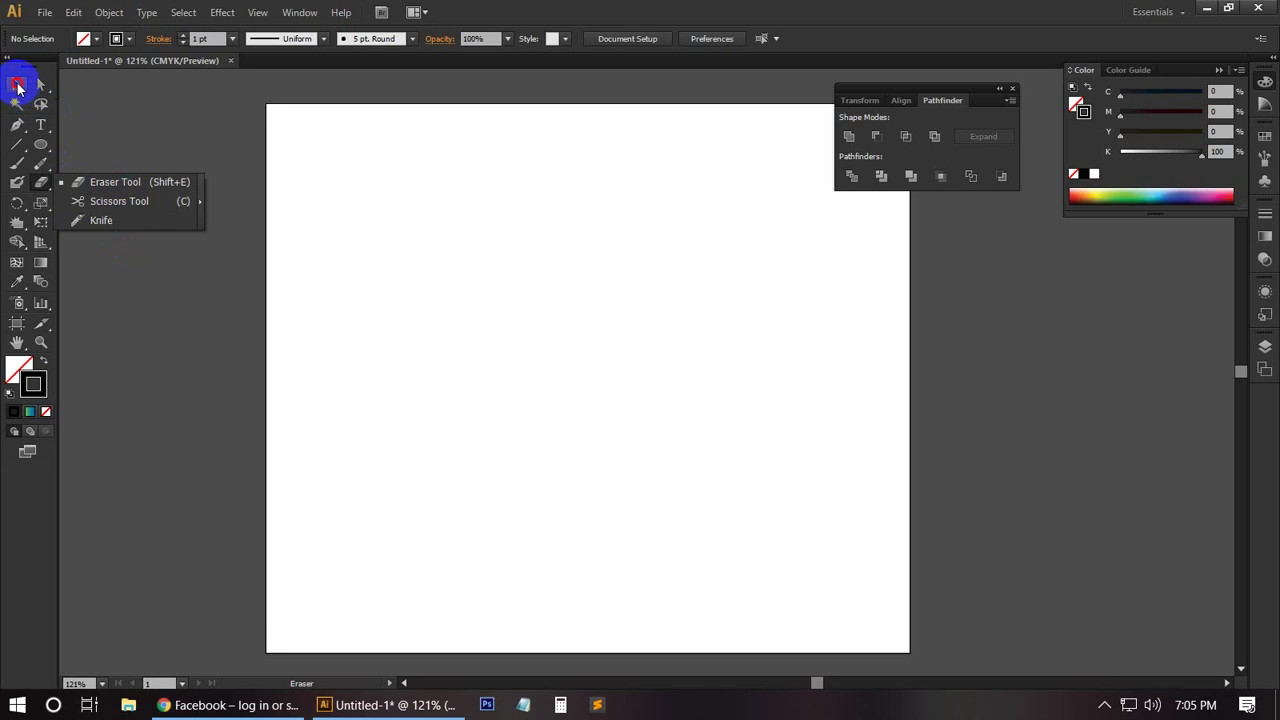
pyautogui.click(17, 87)
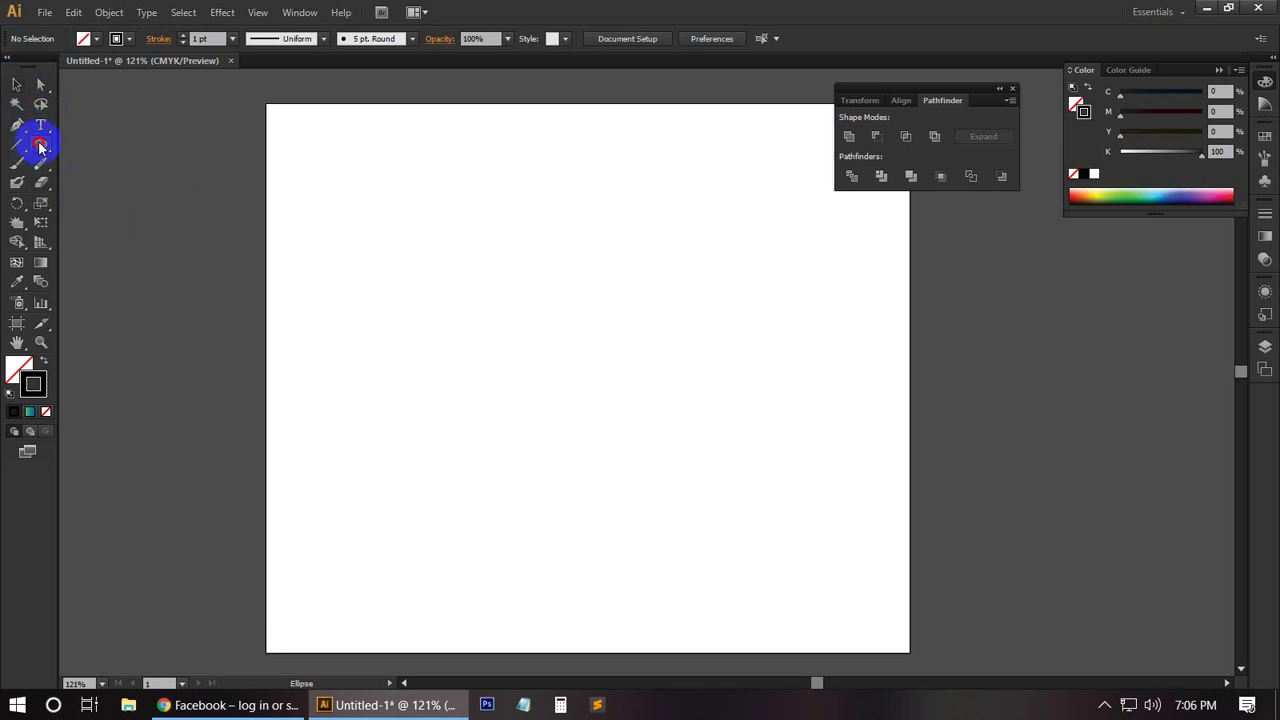
# Draw a rectangle near the centre and cut it at the top-left and bottom-right corners.
pyautogui.moveTo(40, 146); pyautogui.dragTo(100, 143)
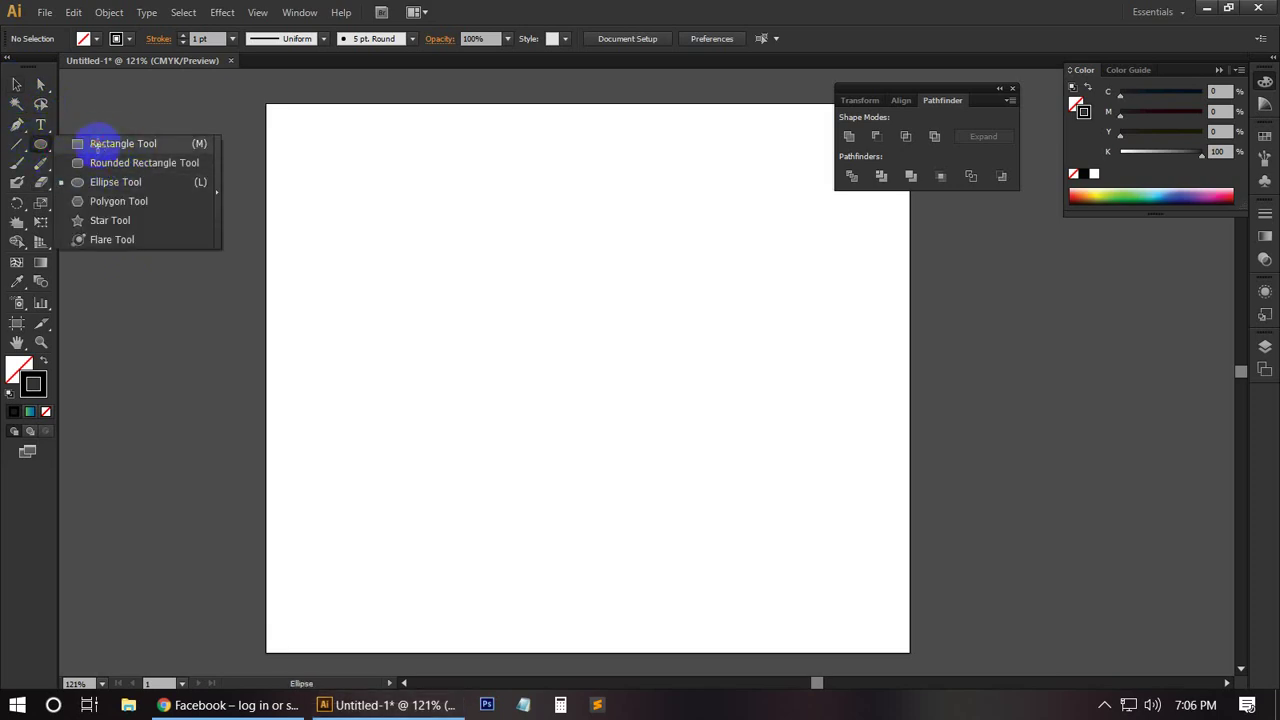
pyautogui.moveTo(383, 248); pyautogui.dragTo(763, 473)
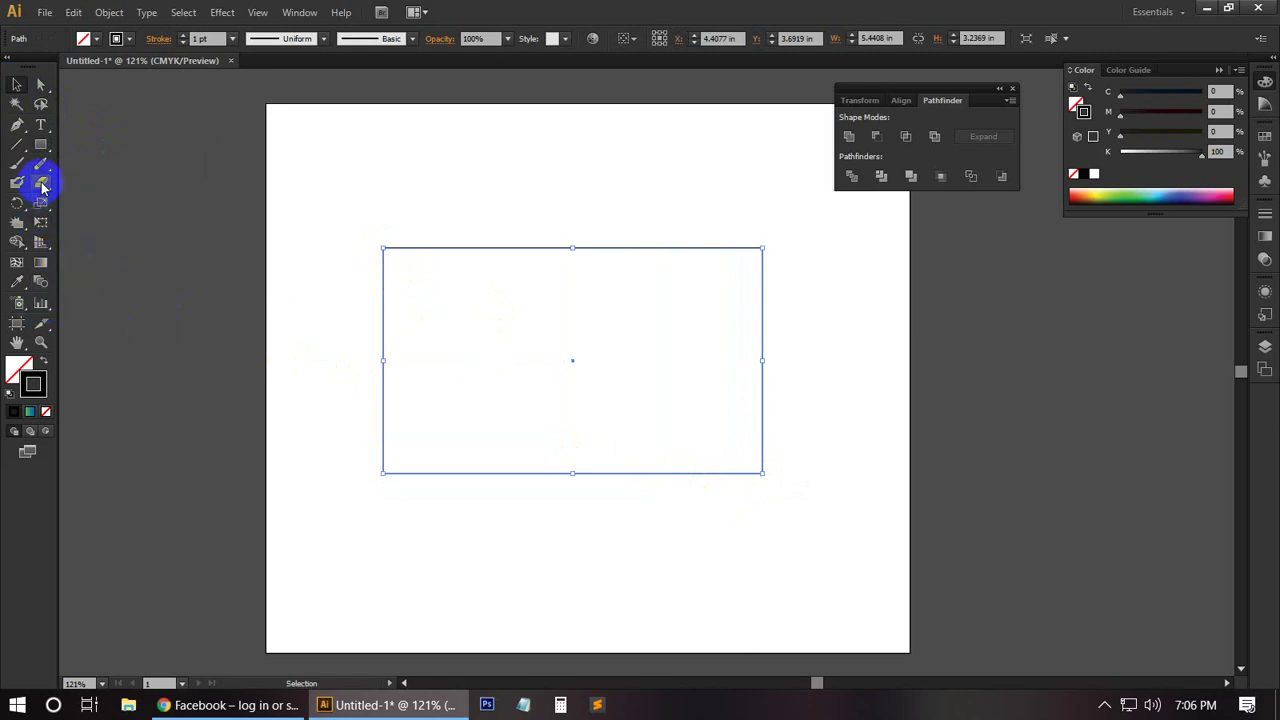
pyautogui.moveTo(42, 184); pyautogui.dragTo(113, 213)
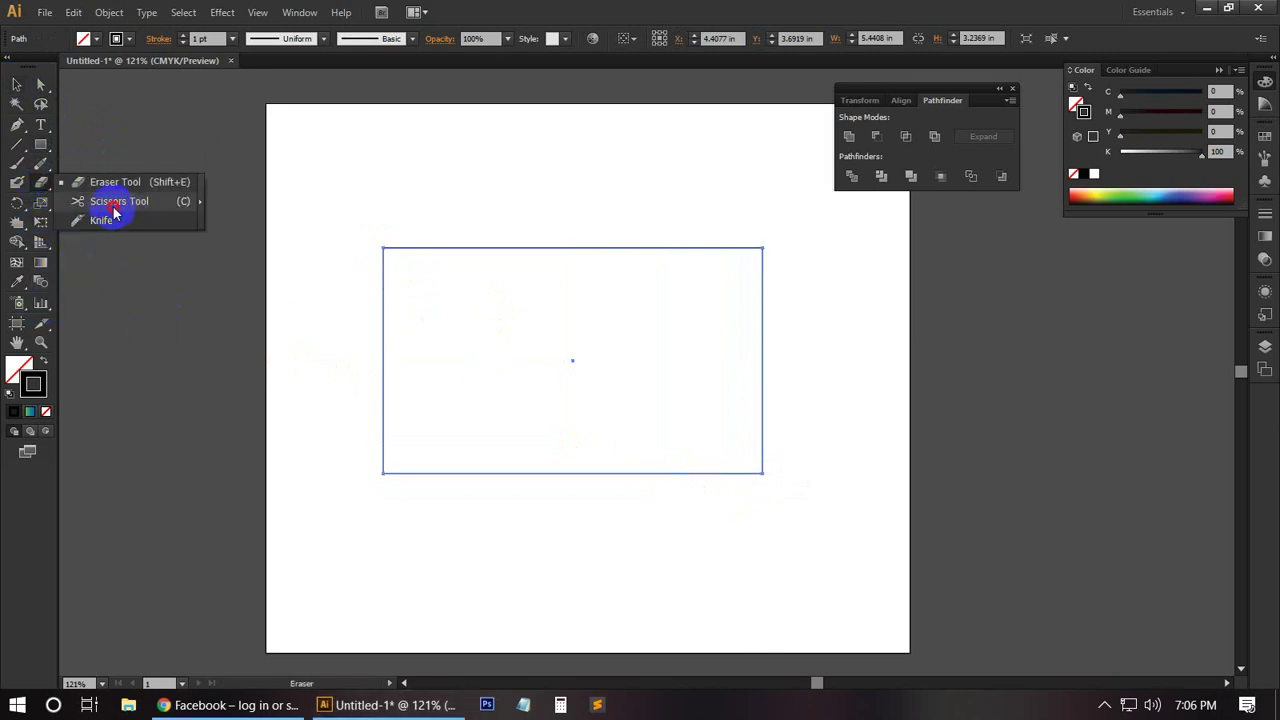
pyautogui.click(113, 211)
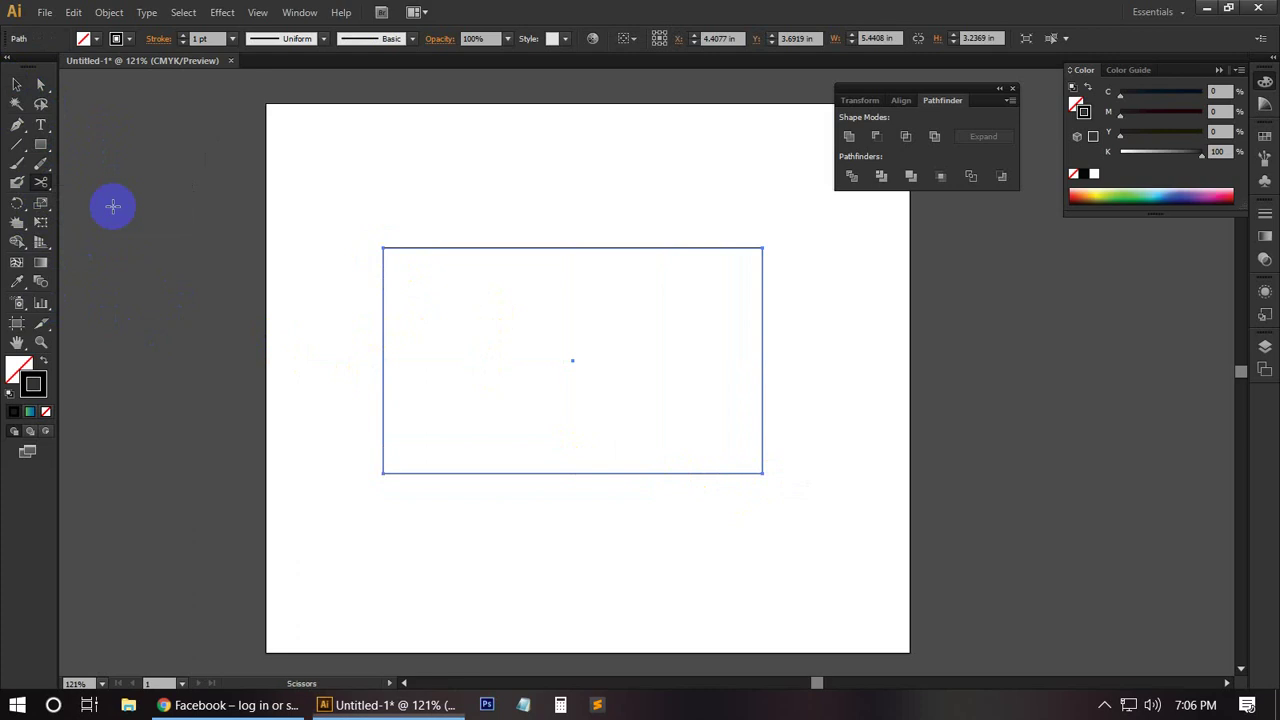
pyautogui.click(382, 247)
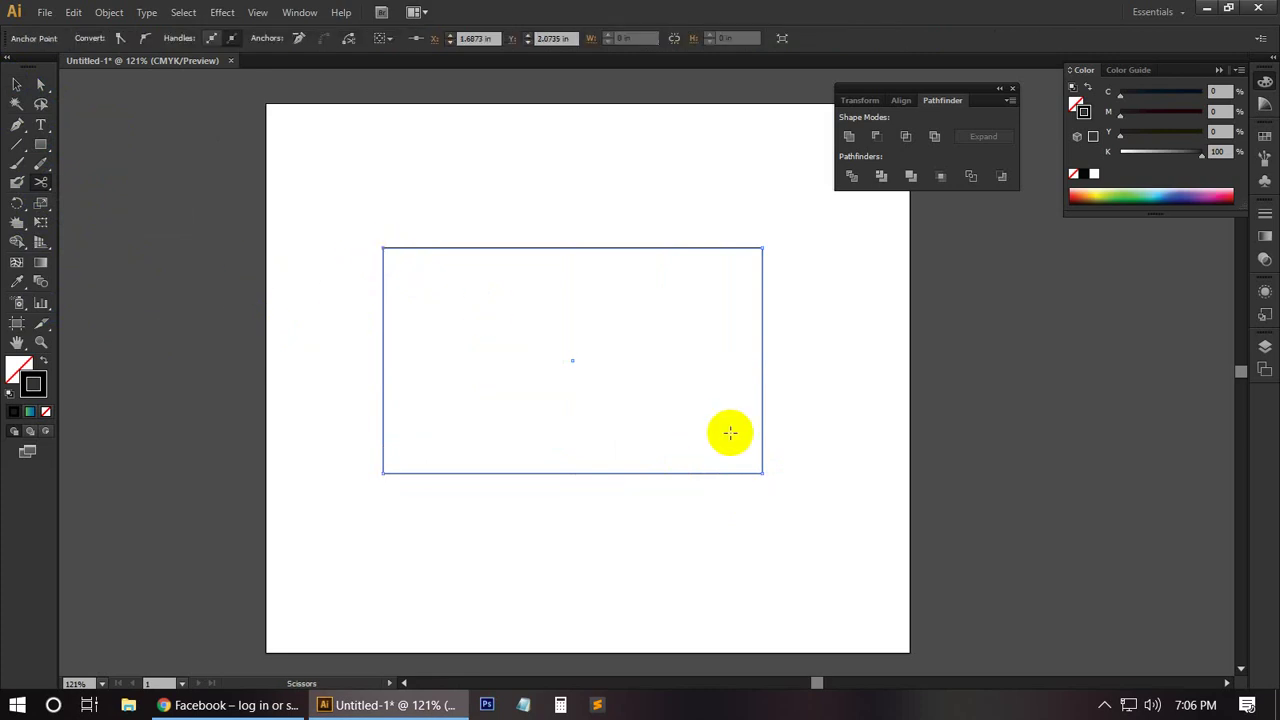
pyautogui.click(763, 473)
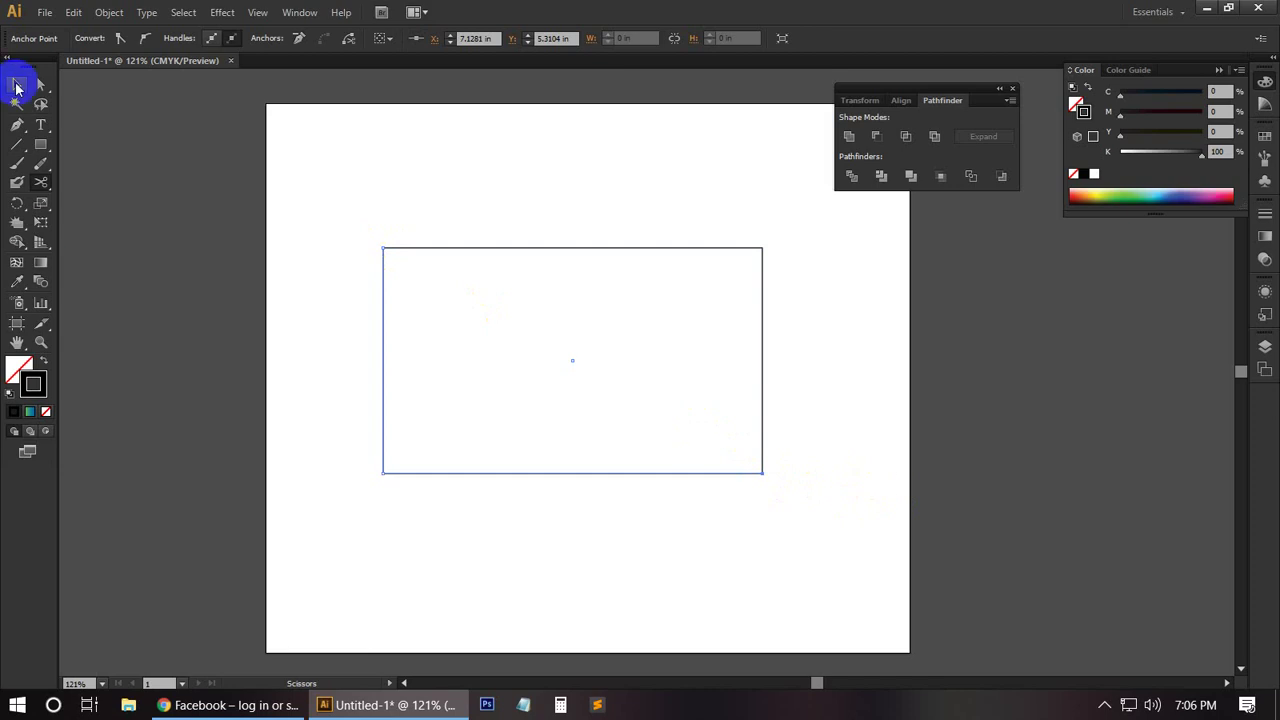
# Move the cut top-and-right piece, undo the move, and reselect the rectangle.
pyautogui.click(16, 86)
pyautogui.click(576, 248)
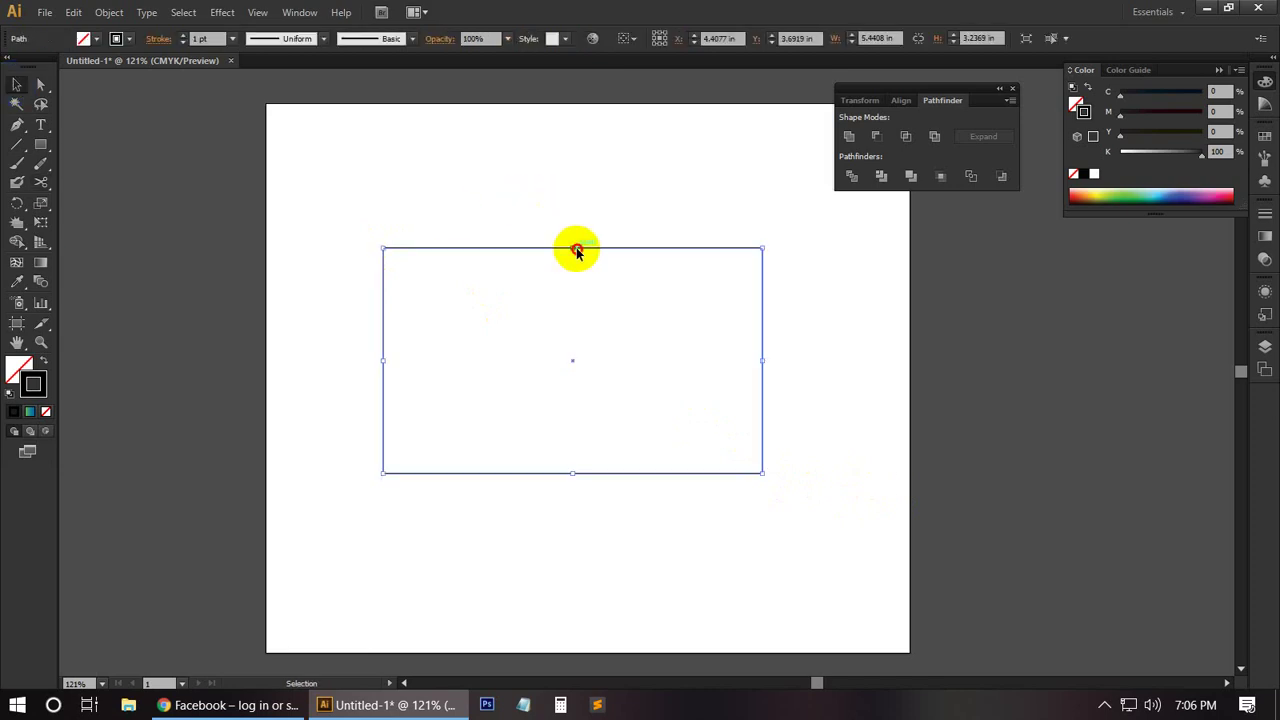
pyautogui.moveTo(576, 248); pyautogui.dragTo(644, 189)
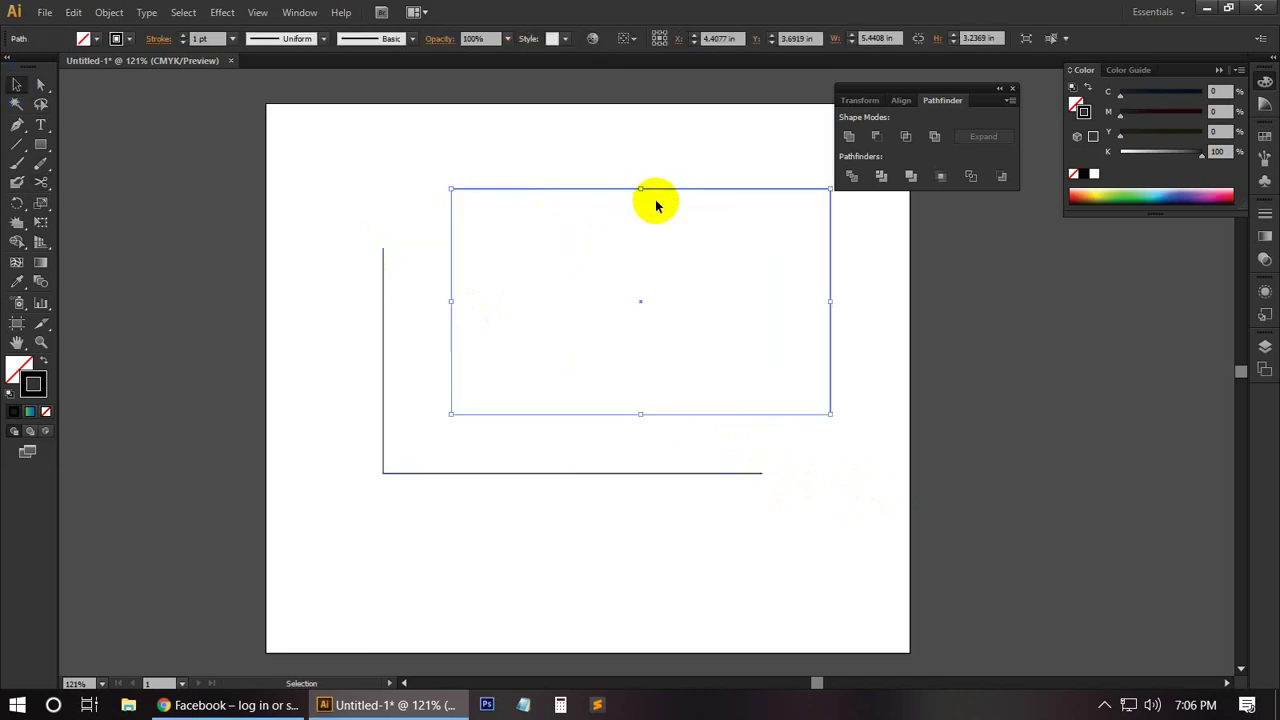
pyautogui.click(256, 240)
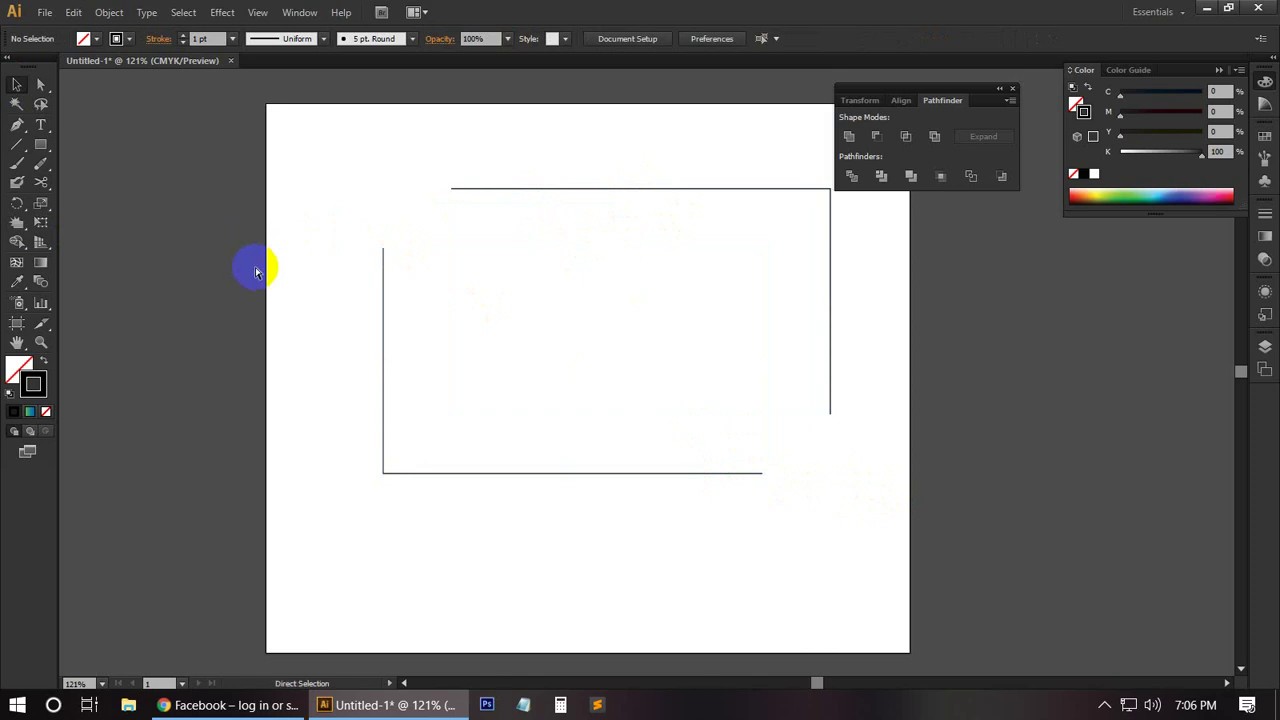
pyautogui.hotkey('ctrl', 'z')
pyautogui.hotkey('ctrl', 'z')
pyautogui.hotkey('ctrl', 'z')
pyautogui.click(610, 249)
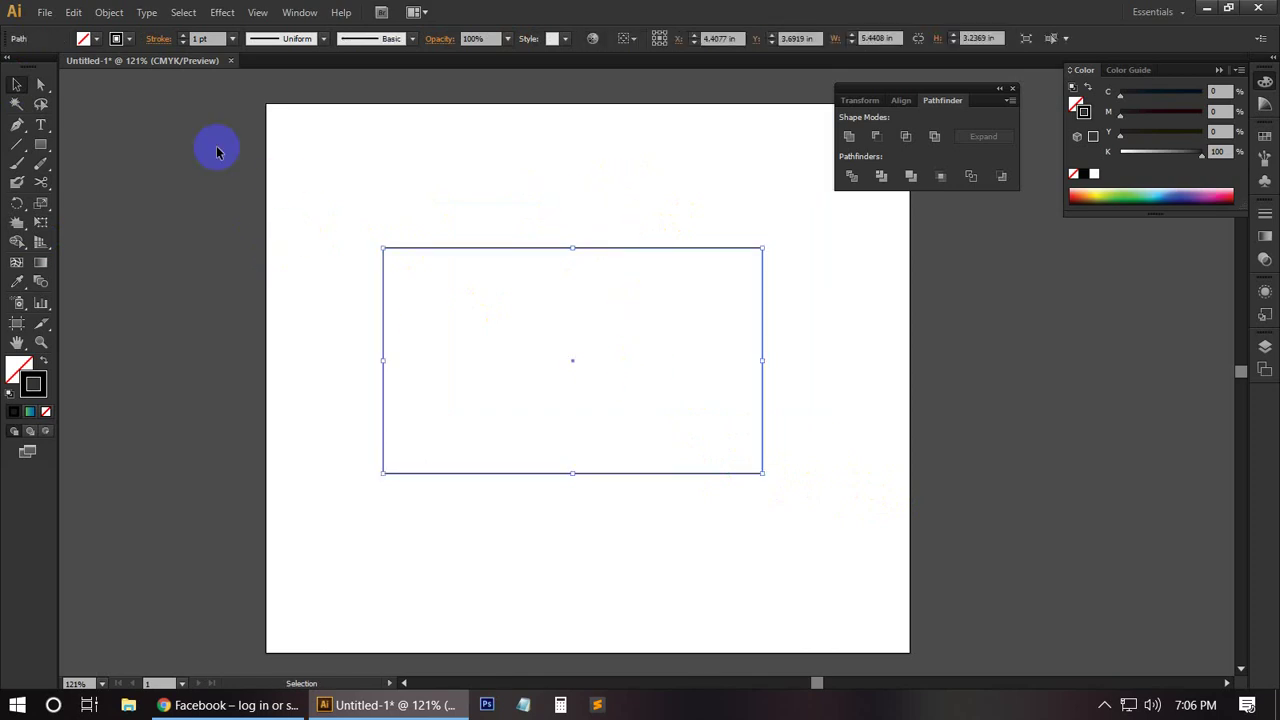
# Apply a 0.25 in Round Corners effect to the rectangle.
pyautogui.click(182, 12)
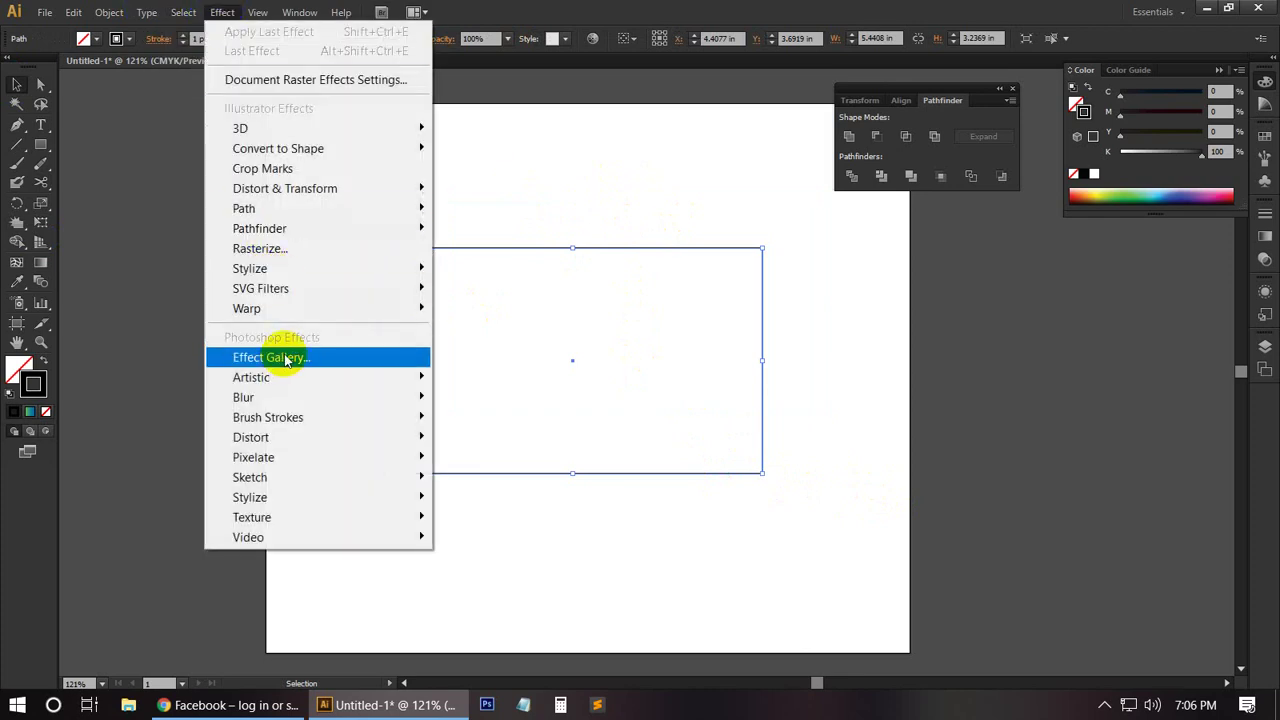
pyautogui.moveTo(250, 268)
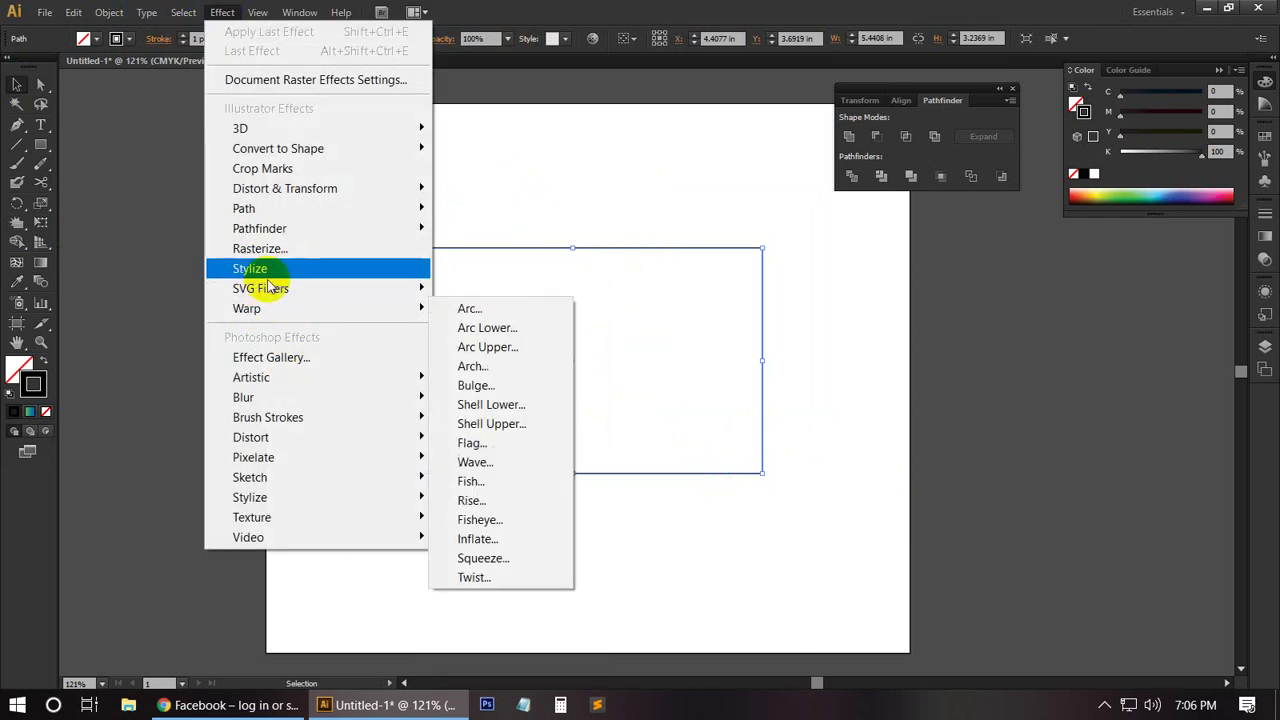
pyautogui.click(497, 347)
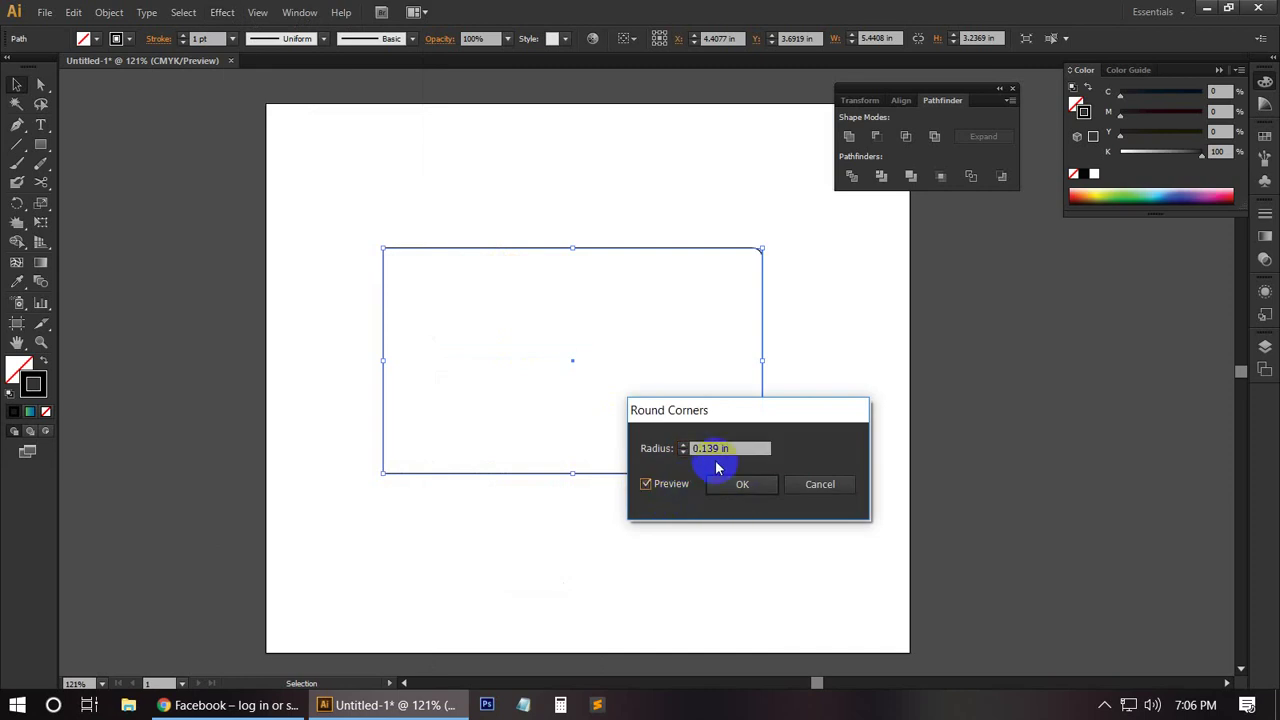
pyautogui.click(742, 484)
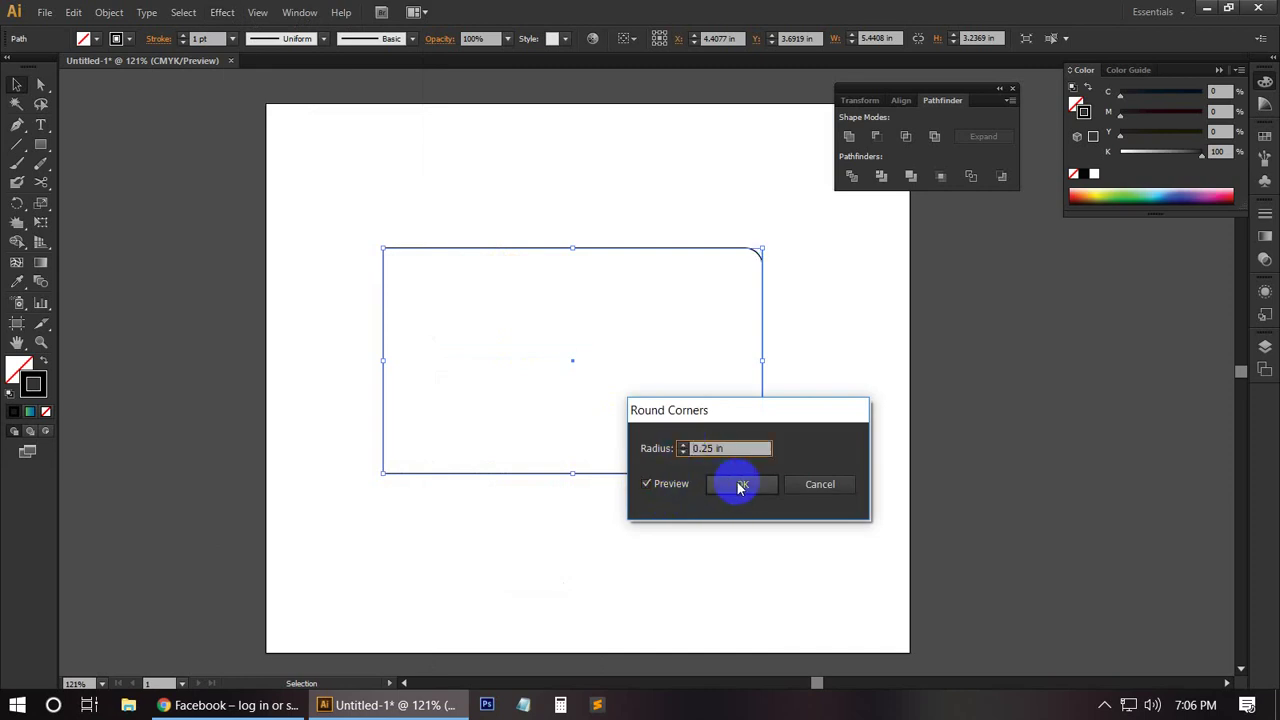
pyautogui.moveTo(480, 537); pyautogui.dragTo(410, 442)
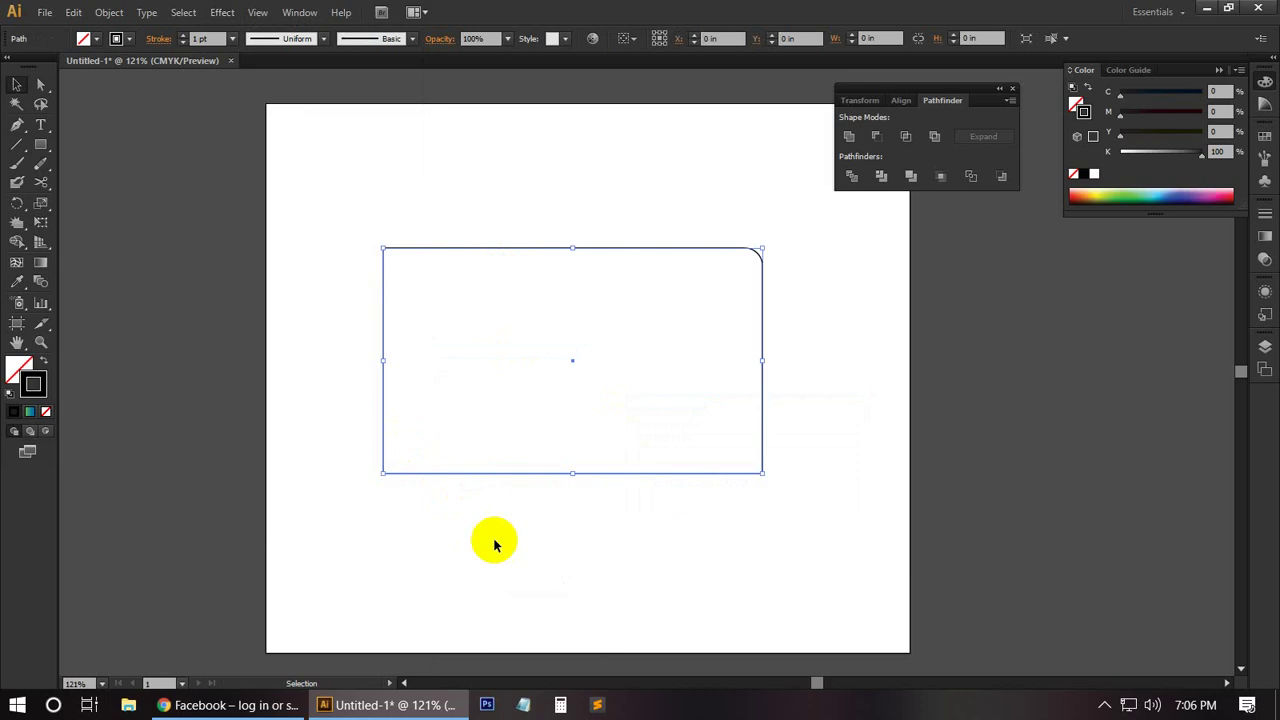
# Reapply Round Corners with preview on, then marquee-select the rounded rectangle.
pyautogui.click(180, 12)
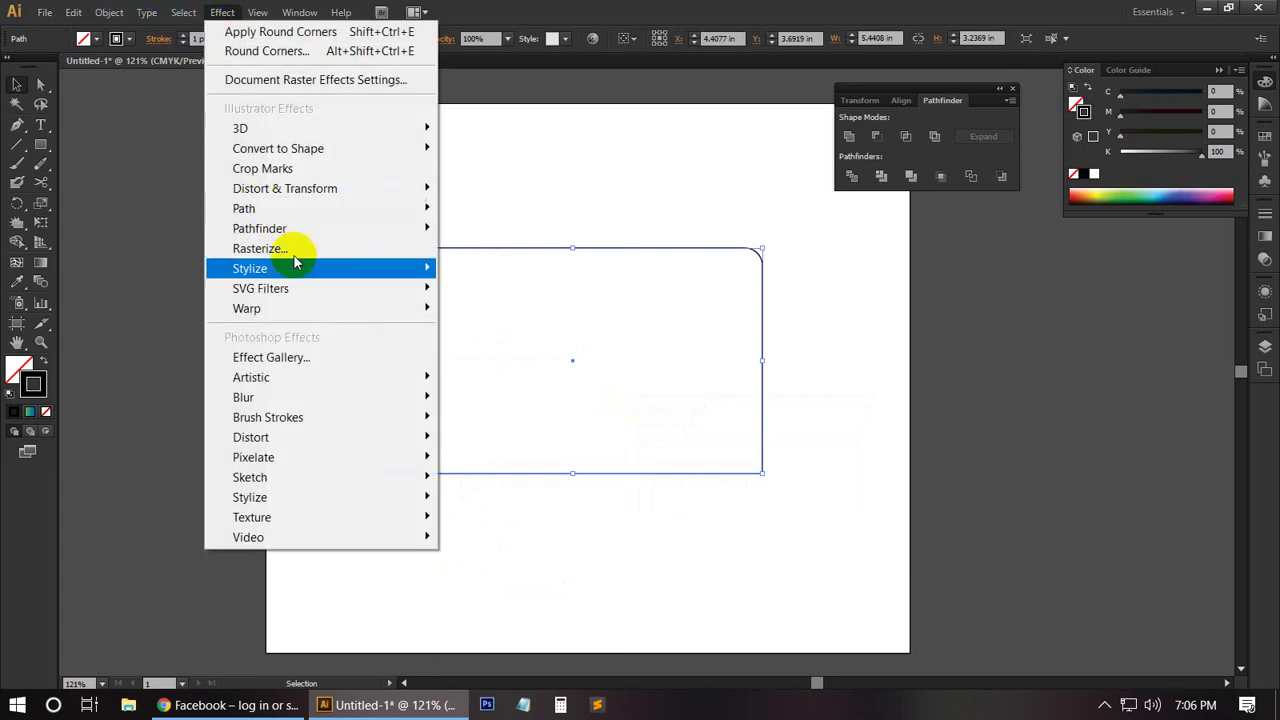
pyautogui.moveTo(250, 268)
pyautogui.click(512, 344)
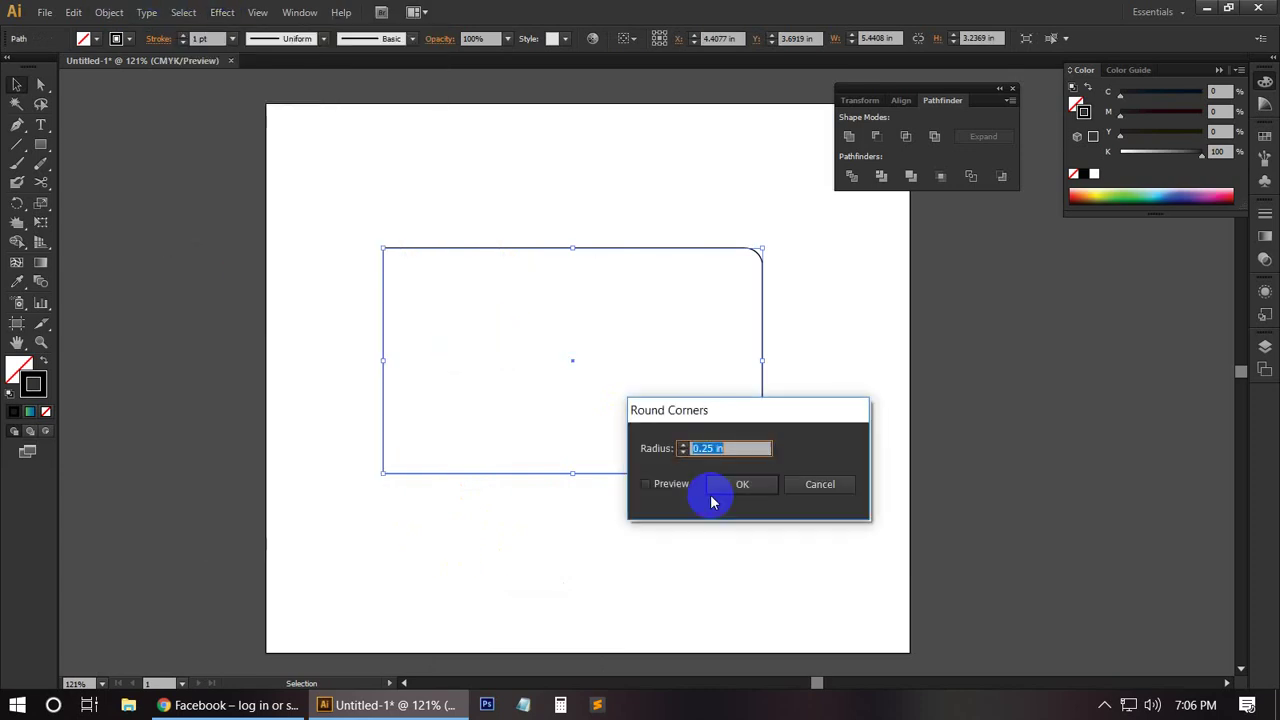
pyautogui.click(662, 484)
pyautogui.click(745, 484)
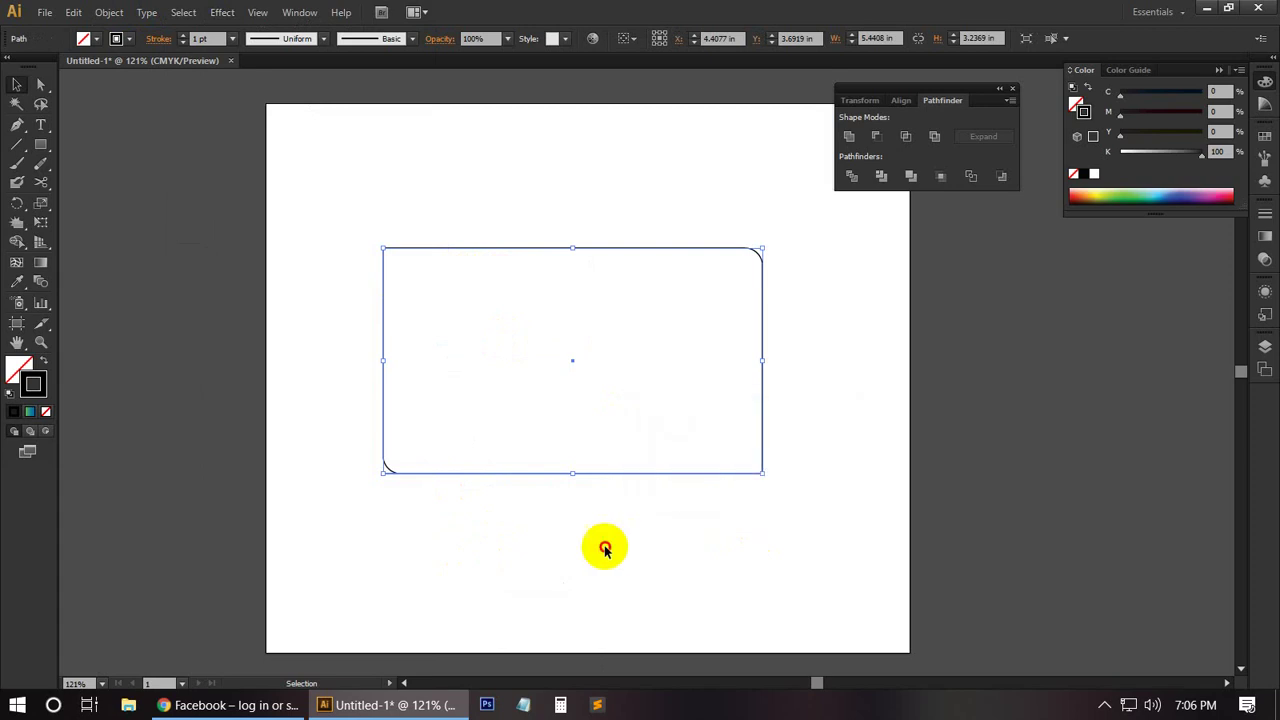
pyautogui.click(604, 548)
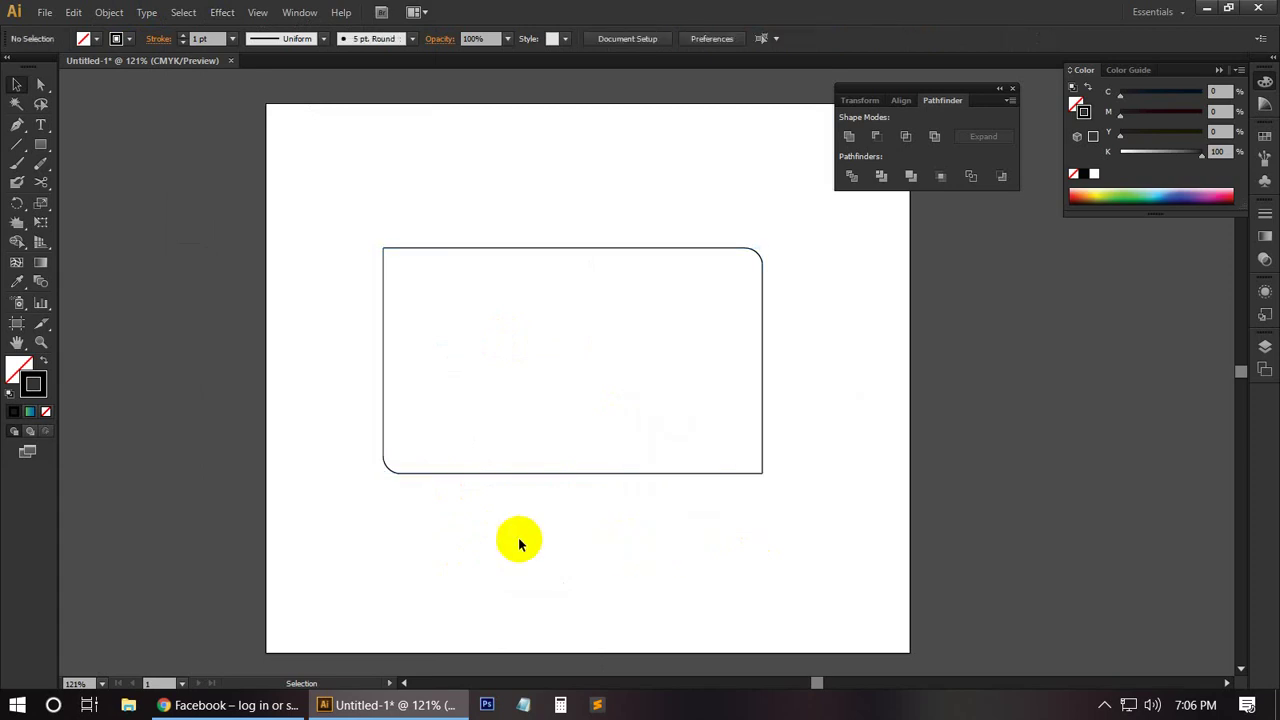
pyautogui.moveTo(336, 214); pyautogui.dragTo(591, 460)
pyautogui.moveTo(782, 571); pyautogui.dragTo(780, 569)
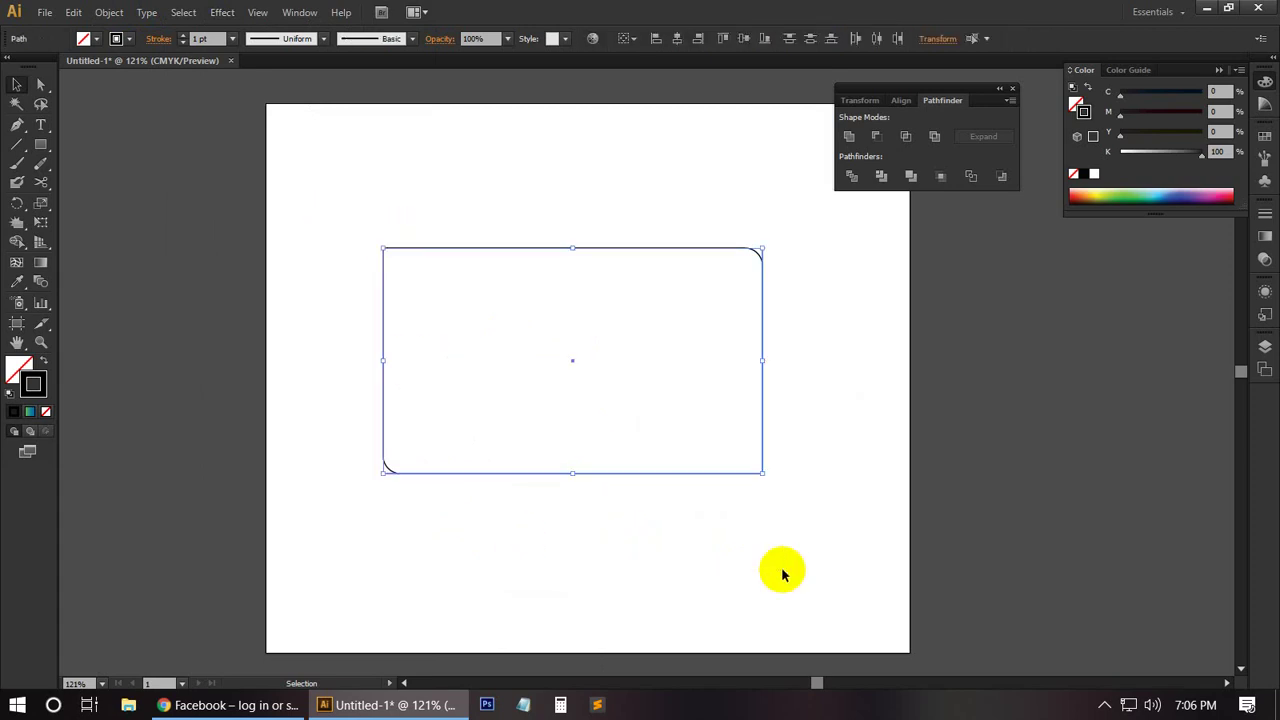
# Replace the old shape with a new rectangle cut at its top-left and bottom-right corners.
pyautogui.press('Delete')
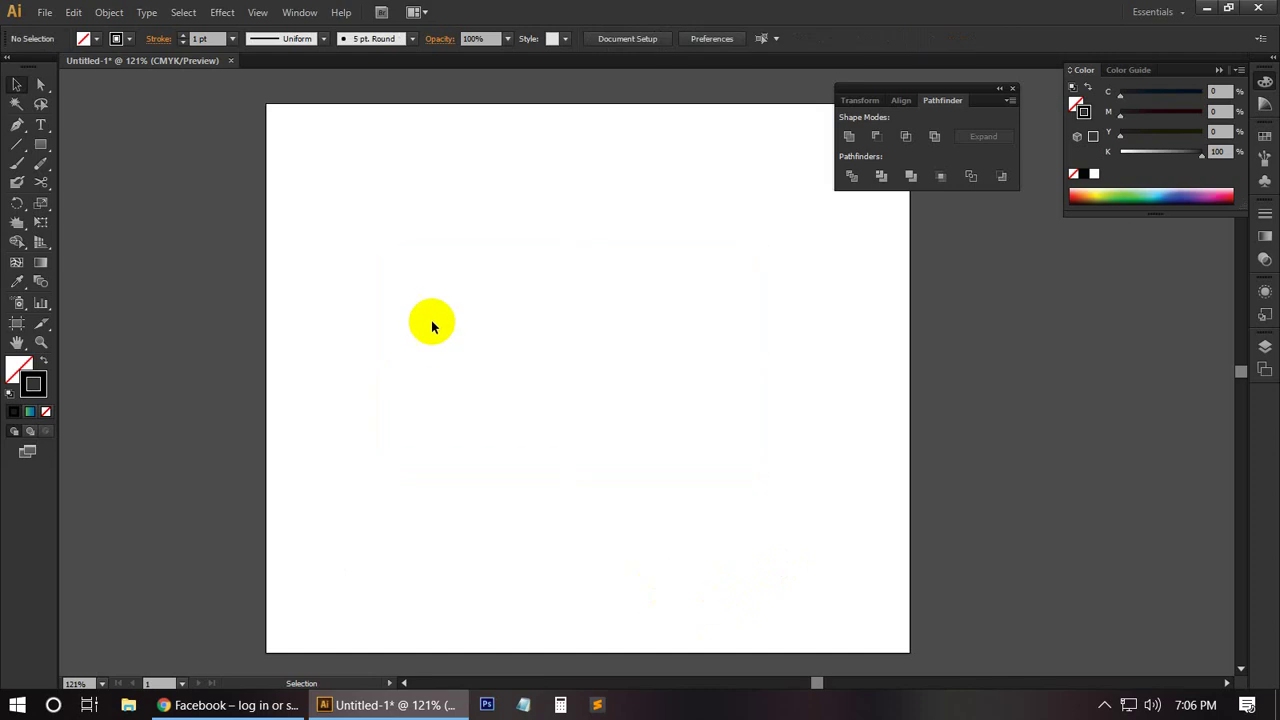
pyautogui.click(41, 144)
pyautogui.moveTo(423, 216); pyautogui.dragTo(779, 421)
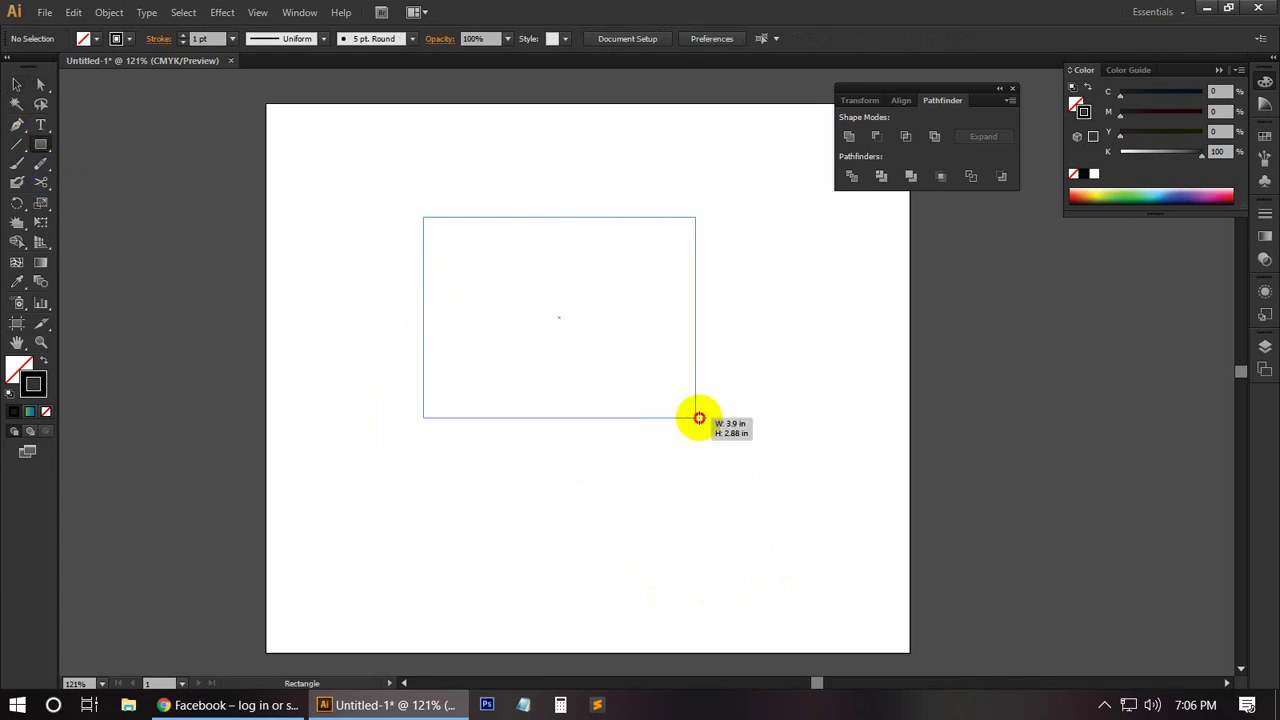
pyautogui.click(41, 182)
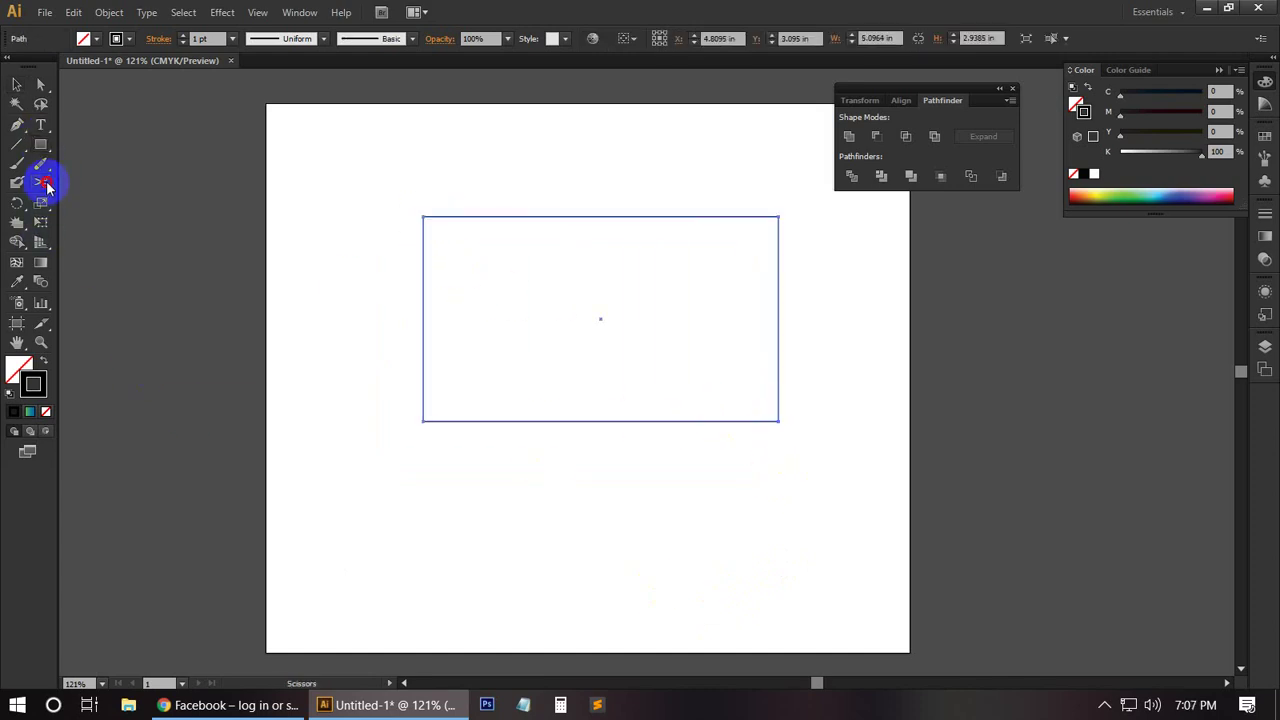
pyautogui.click(423, 216)
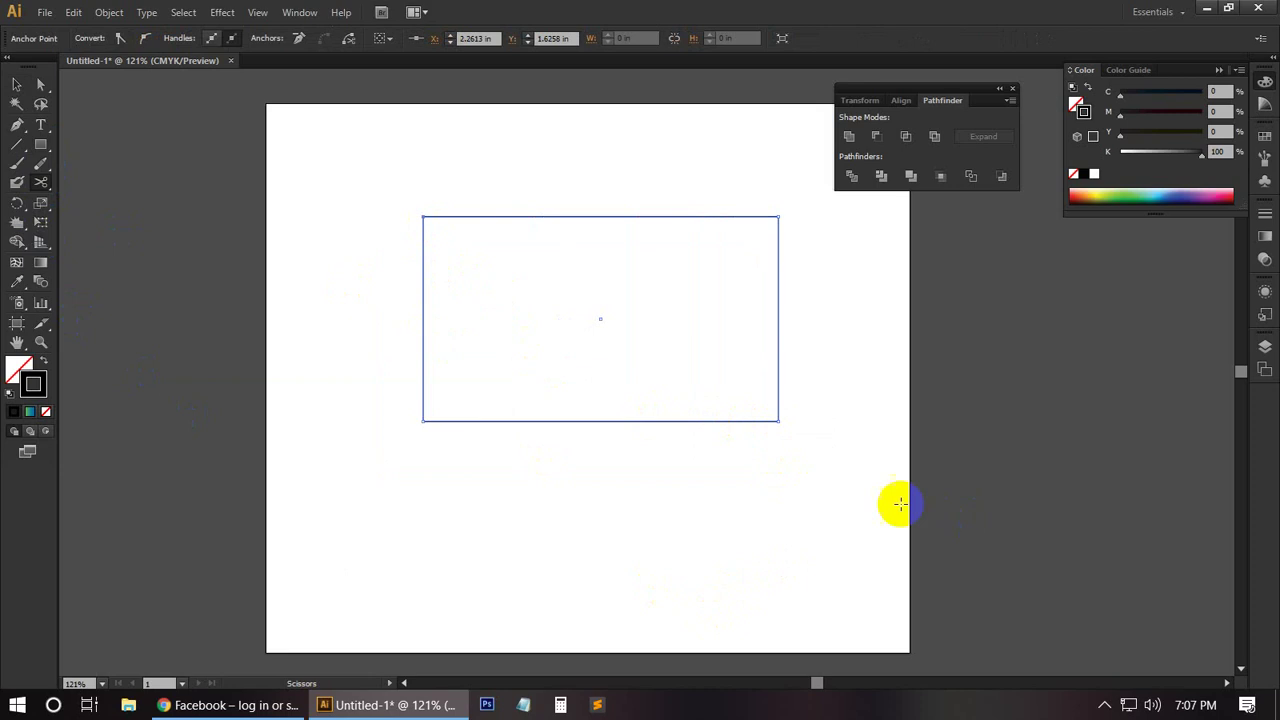
pyautogui.click(779, 421)
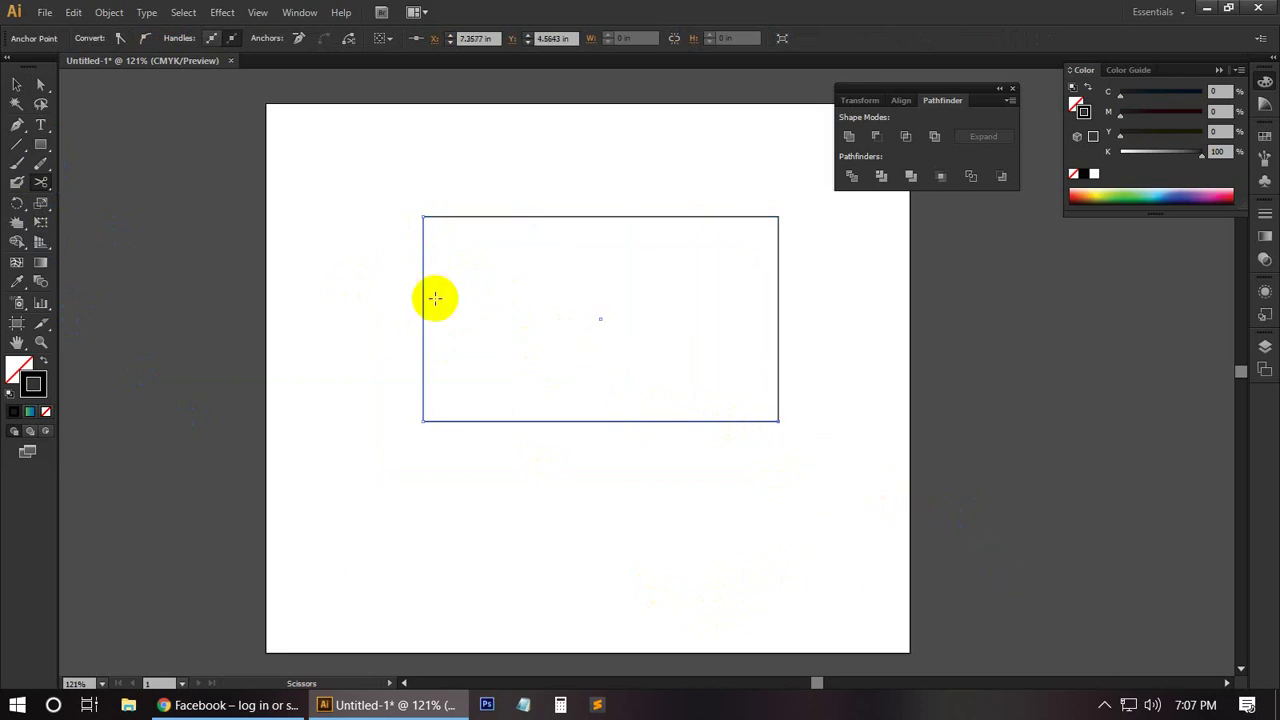
# Apply a 0.25 in Round Corners effect to the cut rectangle.
pyautogui.click(18, 88)
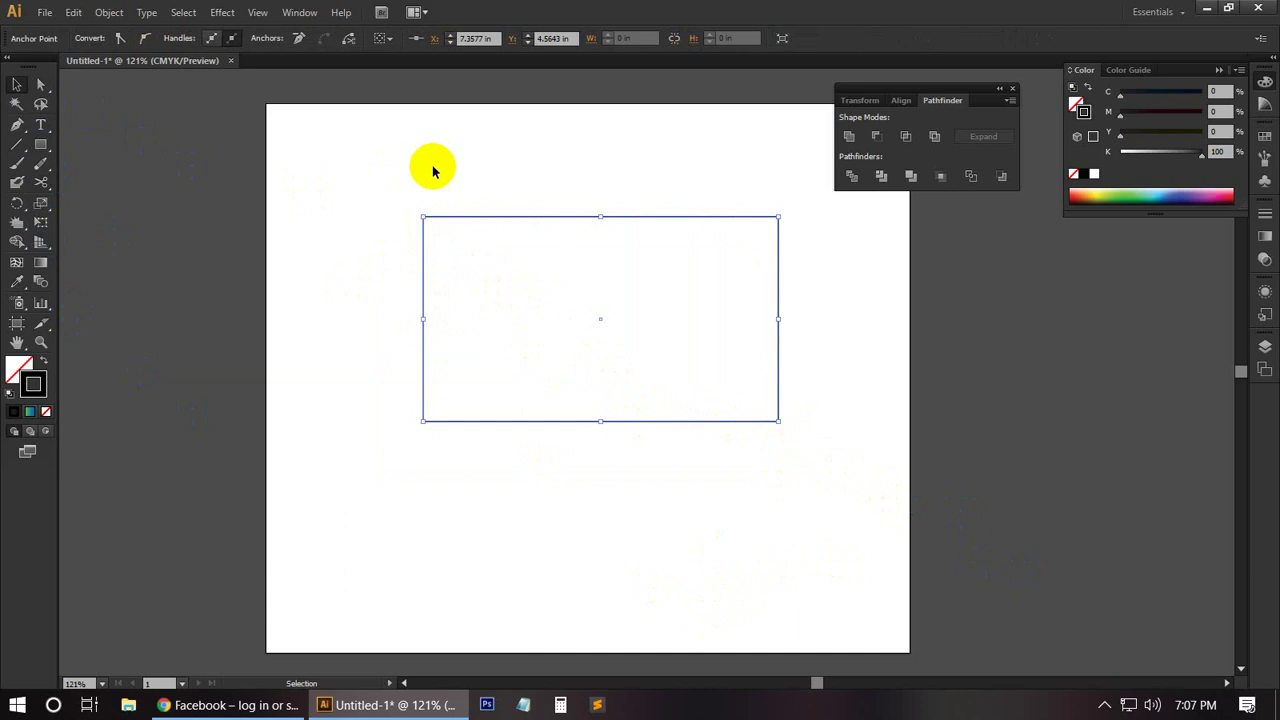
pyautogui.click(220, 12)
pyautogui.moveTo(250, 268)
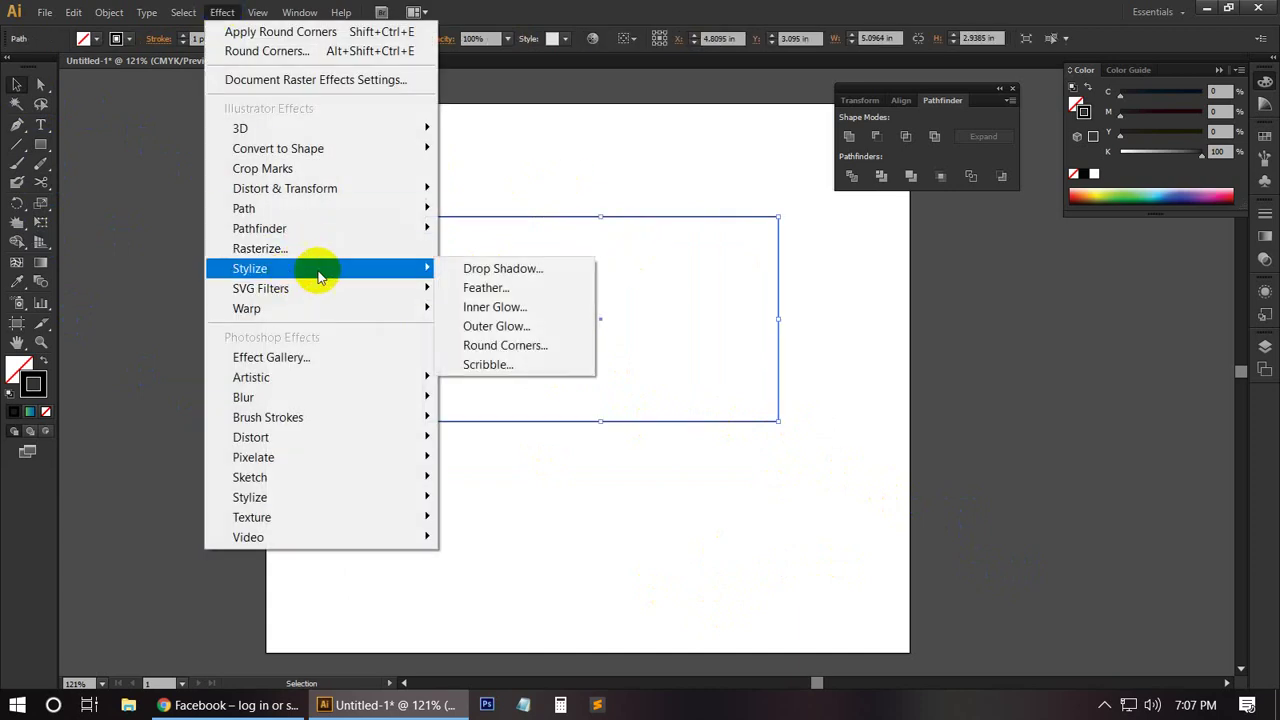
pyautogui.click(513, 353)
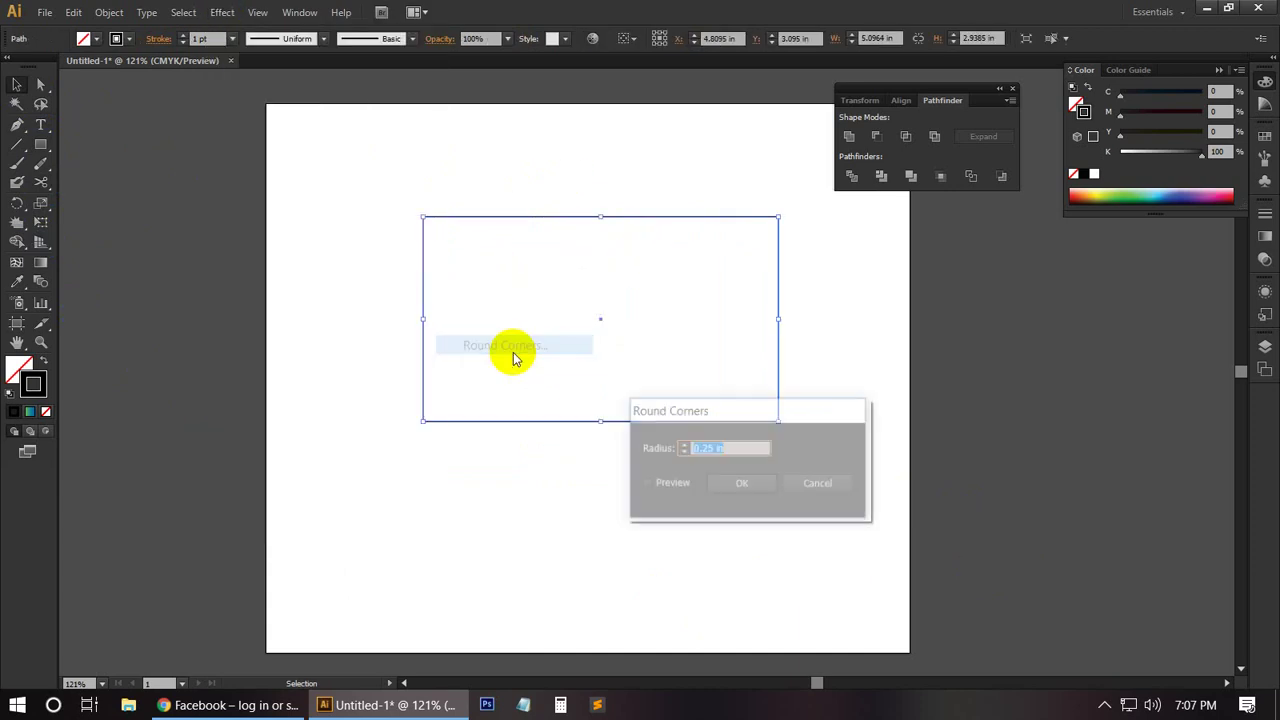
pyautogui.click(650, 483)
pyautogui.click(741, 483)
pyautogui.click(480, 468)
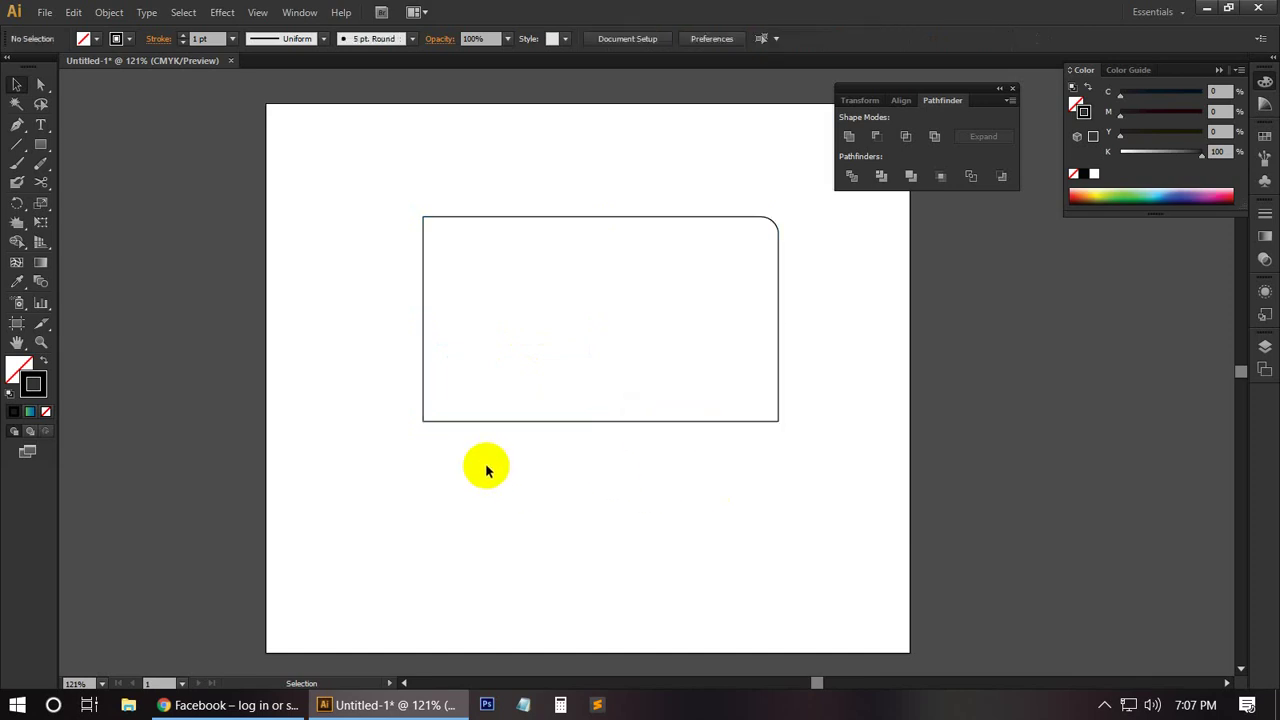
# Apply the 0.25 in Round Corners effect again to round the remaining corner.
pyautogui.click(441, 393)
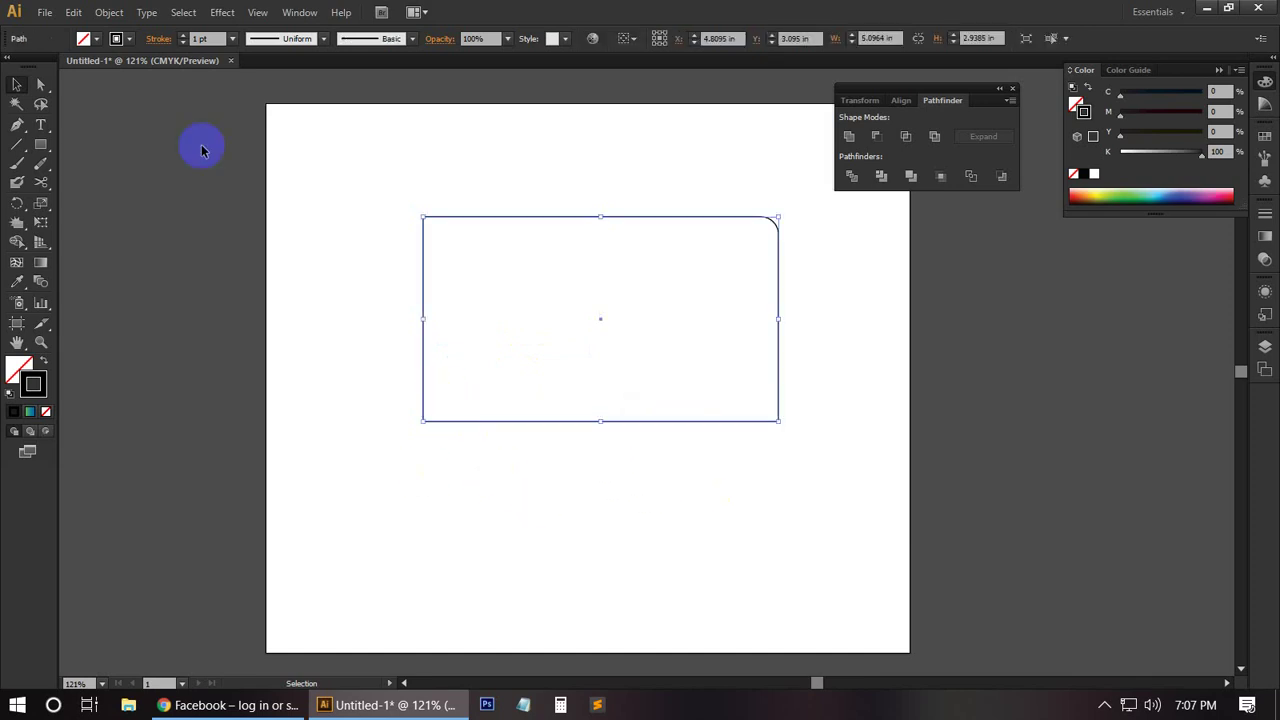
pyautogui.click(222, 12)
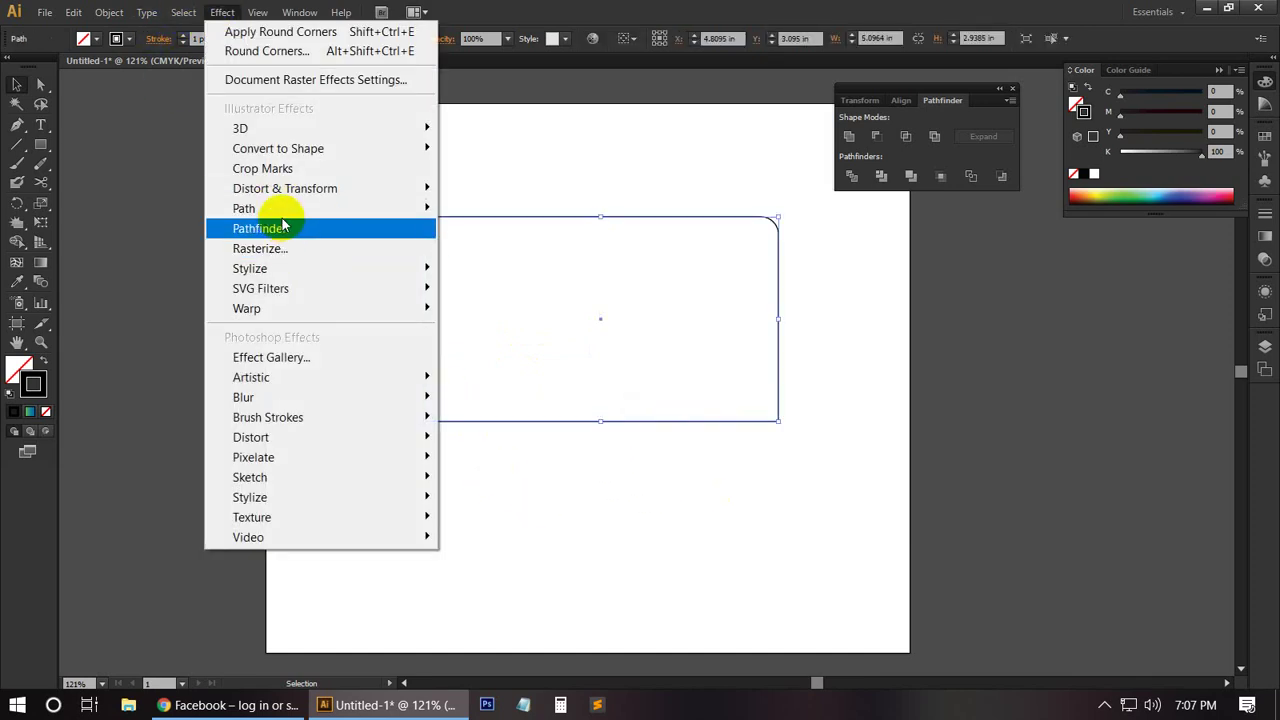
pyautogui.moveTo(250, 268)
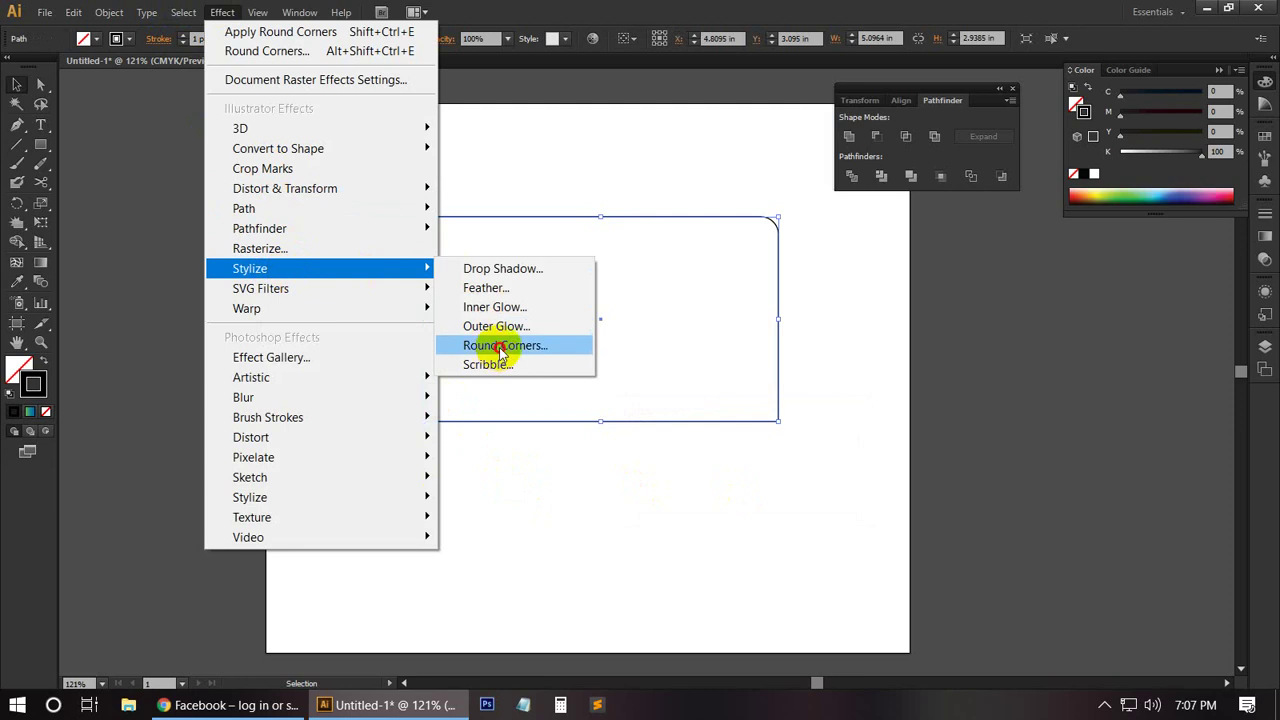
pyautogui.click(497, 350)
pyautogui.click(650, 484)
pyautogui.click(748, 486)
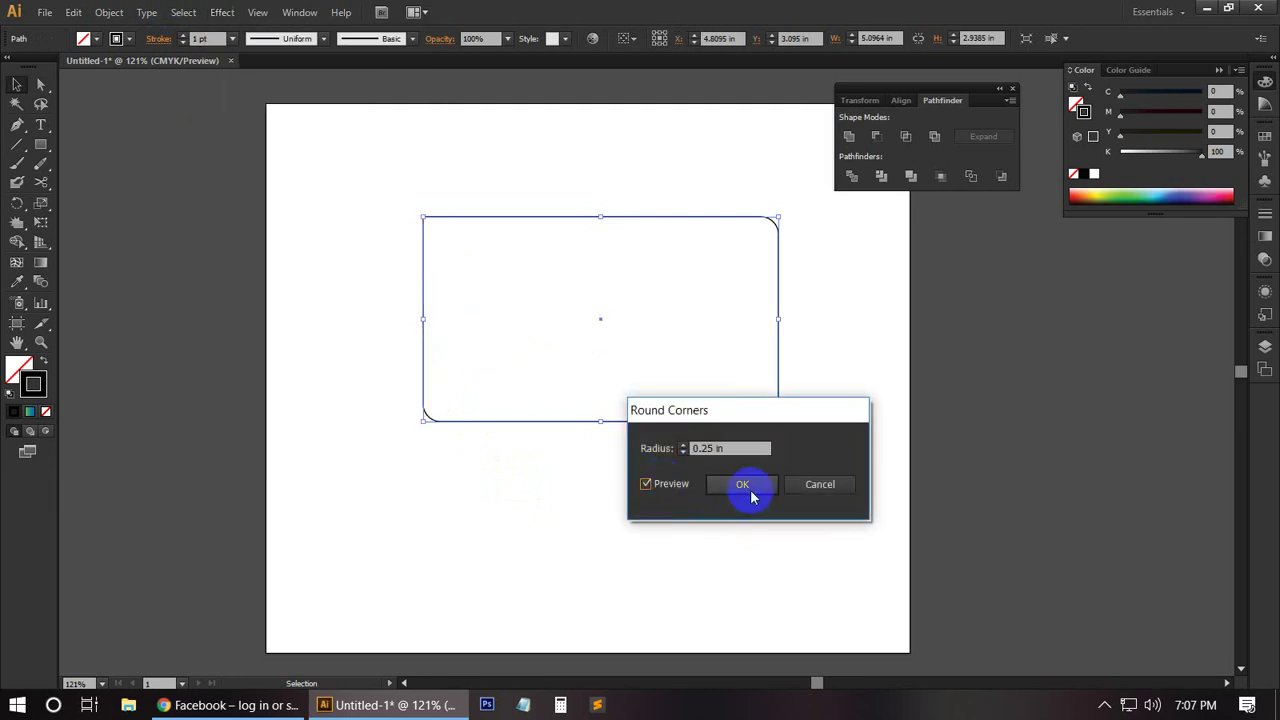
pyautogui.click(666, 523)
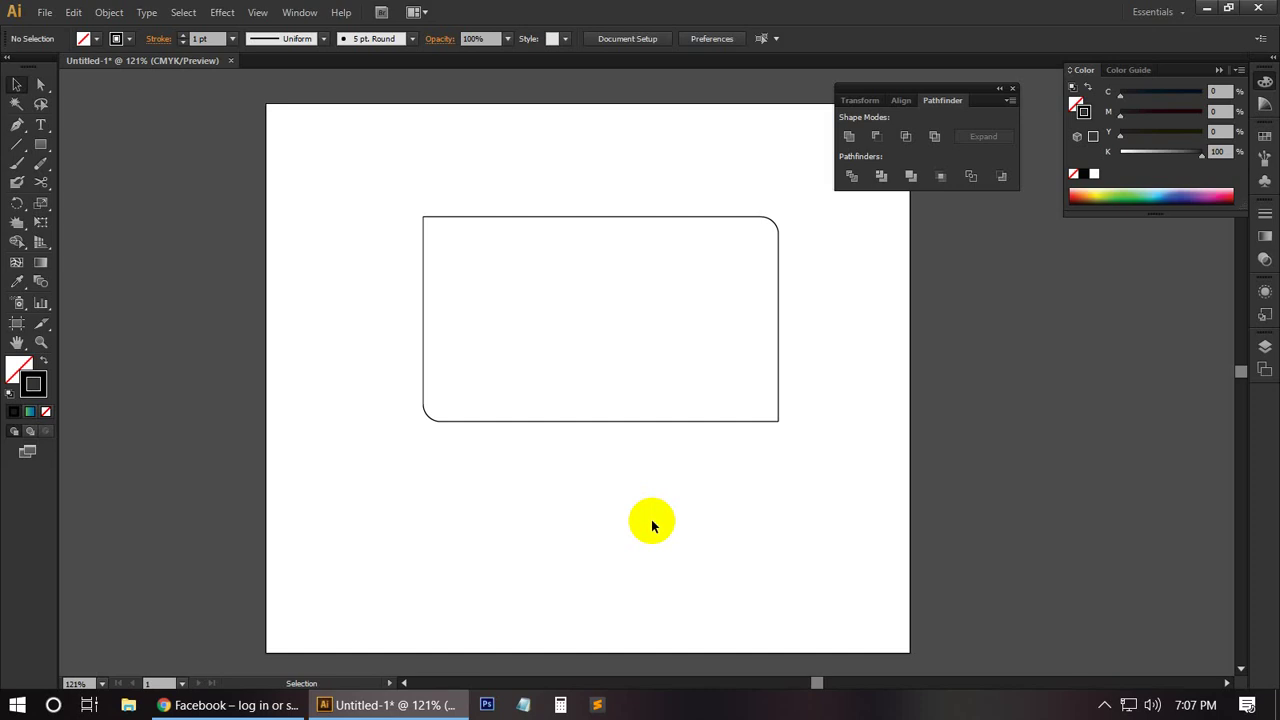
pyautogui.click(204, 497)
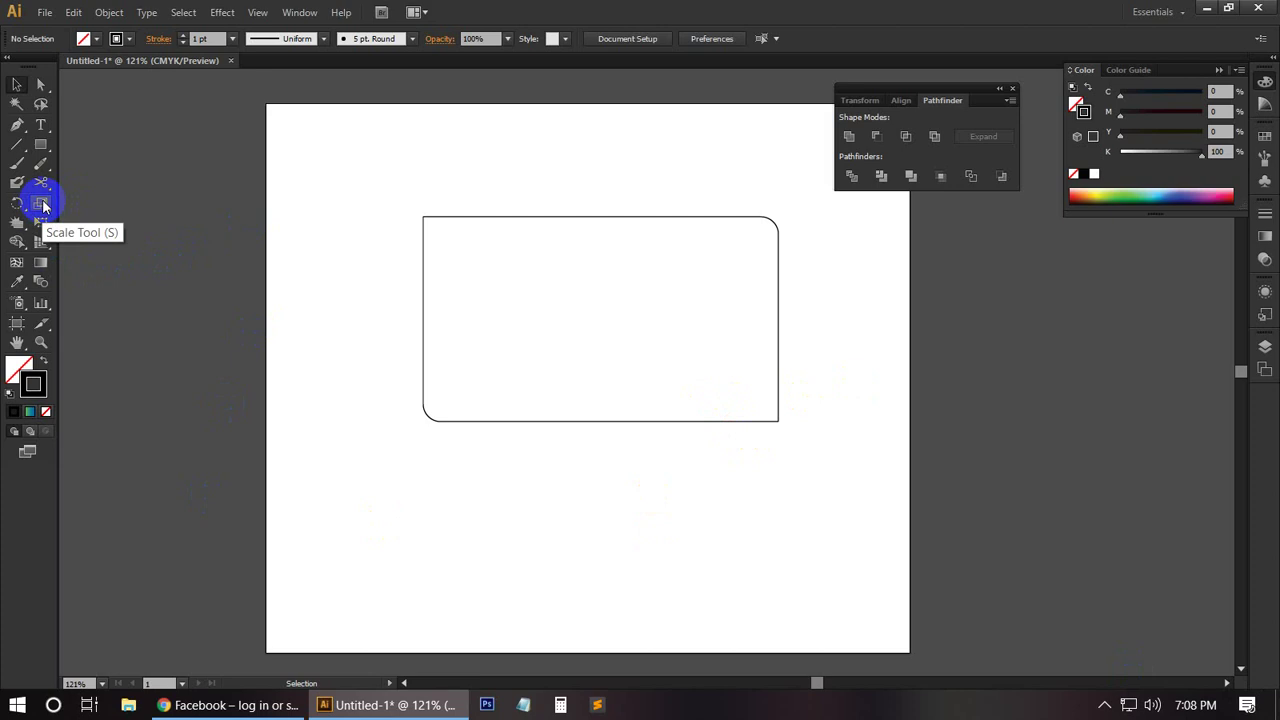
pyautogui.moveTo(171, 191); pyautogui.dragTo(707, 473)
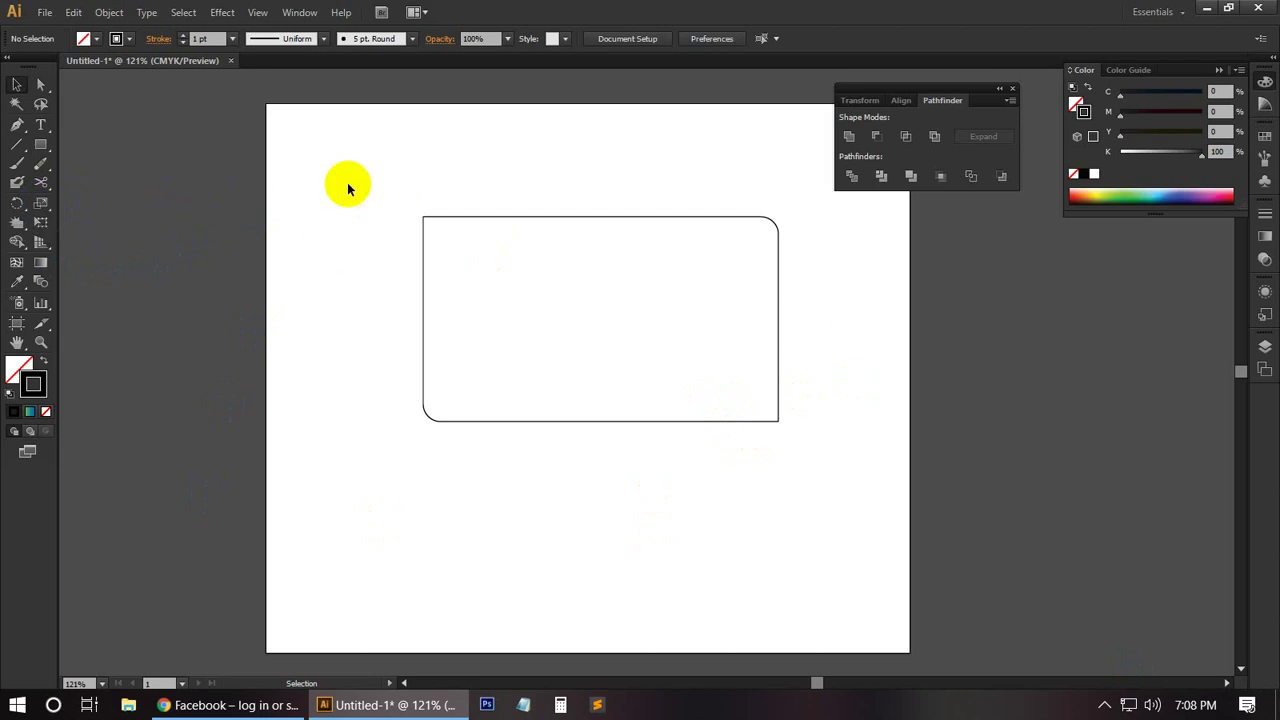
# Delete the rectangle and draw a large ellipse across the artboard centre.
pyautogui.press('Delete')
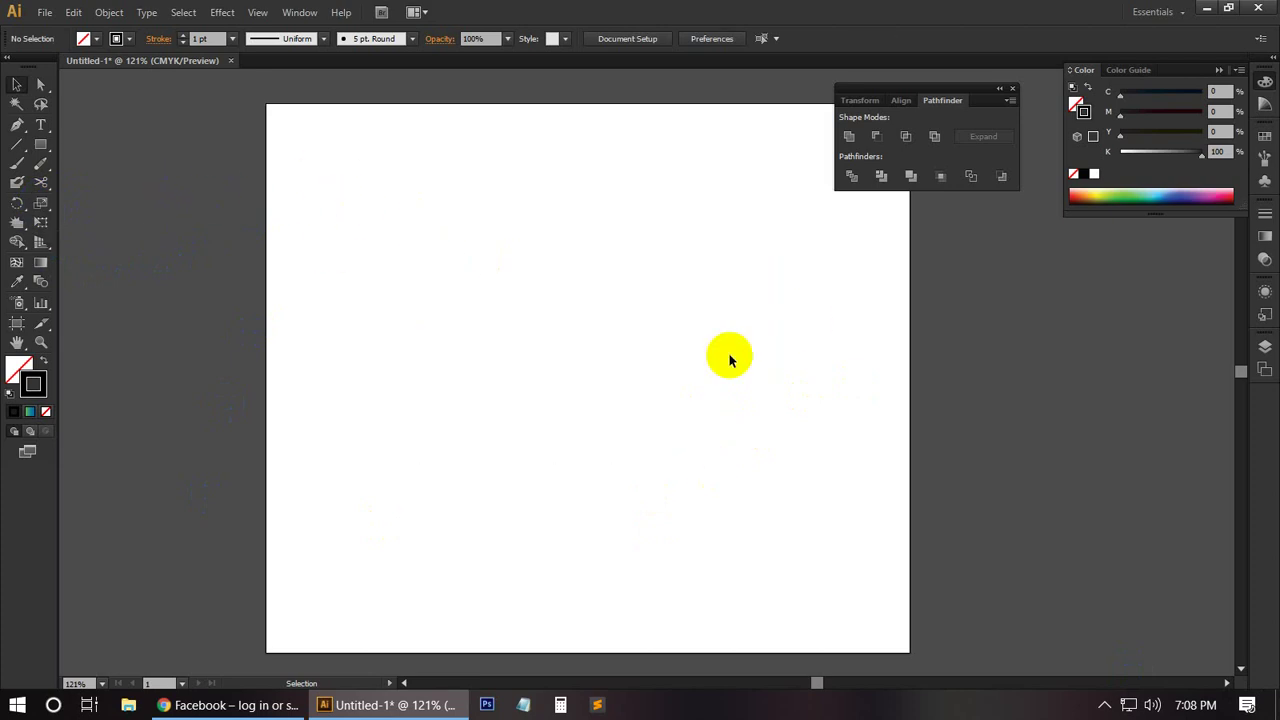
pyautogui.moveTo(47, 143); pyautogui.dragTo(90, 180)
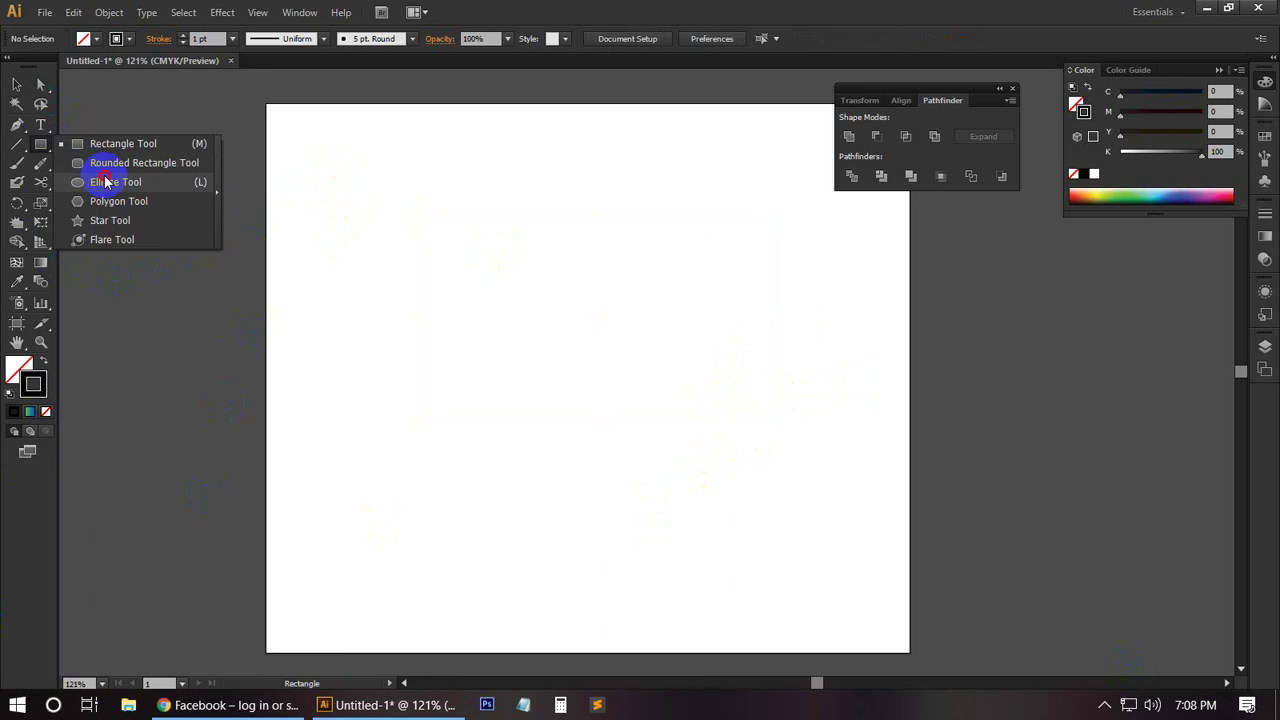
pyautogui.moveTo(438, 210); pyautogui.dragTo(786, 592)
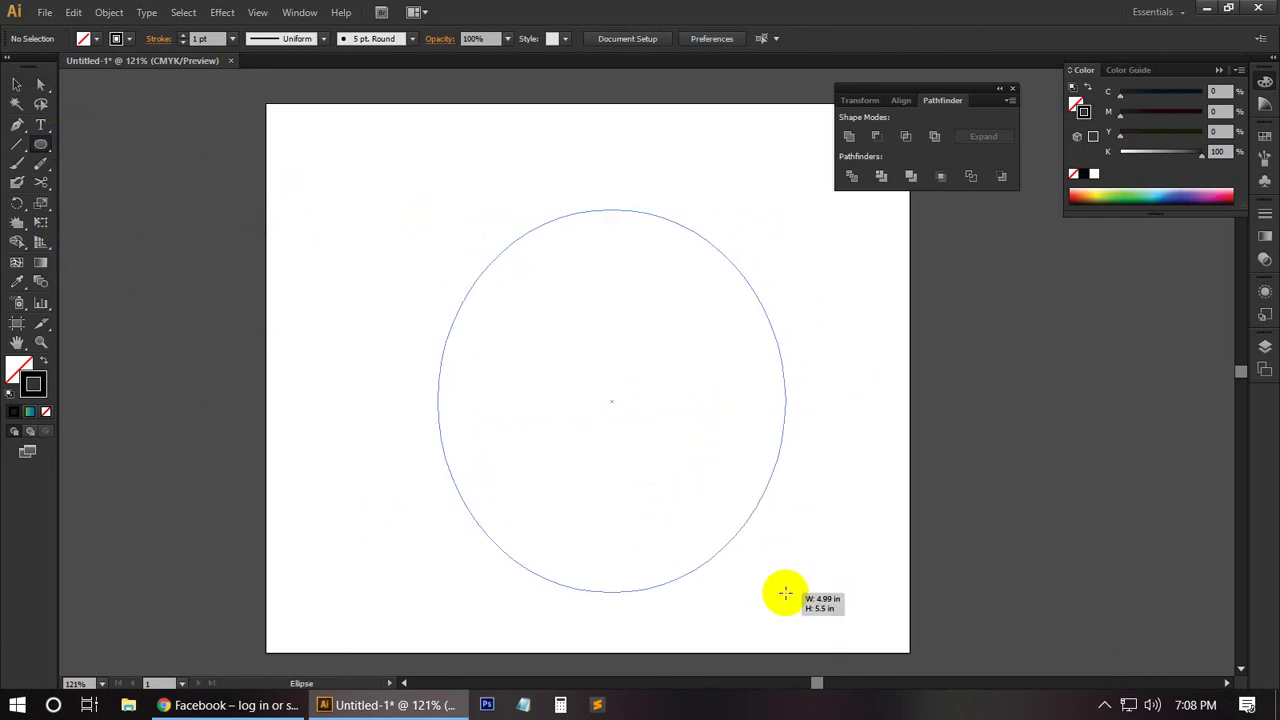
pyautogui.click(15, 88)
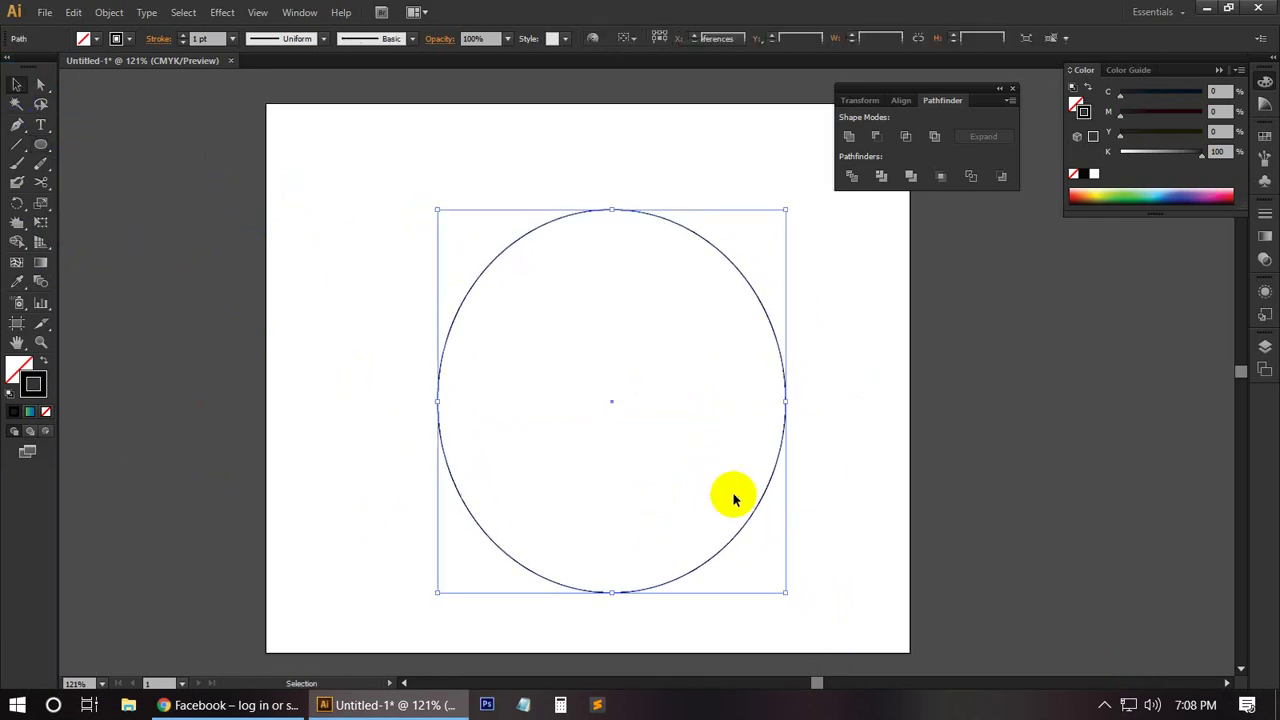
# Scale the ellipse uniformly to 5% using the Scale dialog.
pyautogui.click(41, 208)
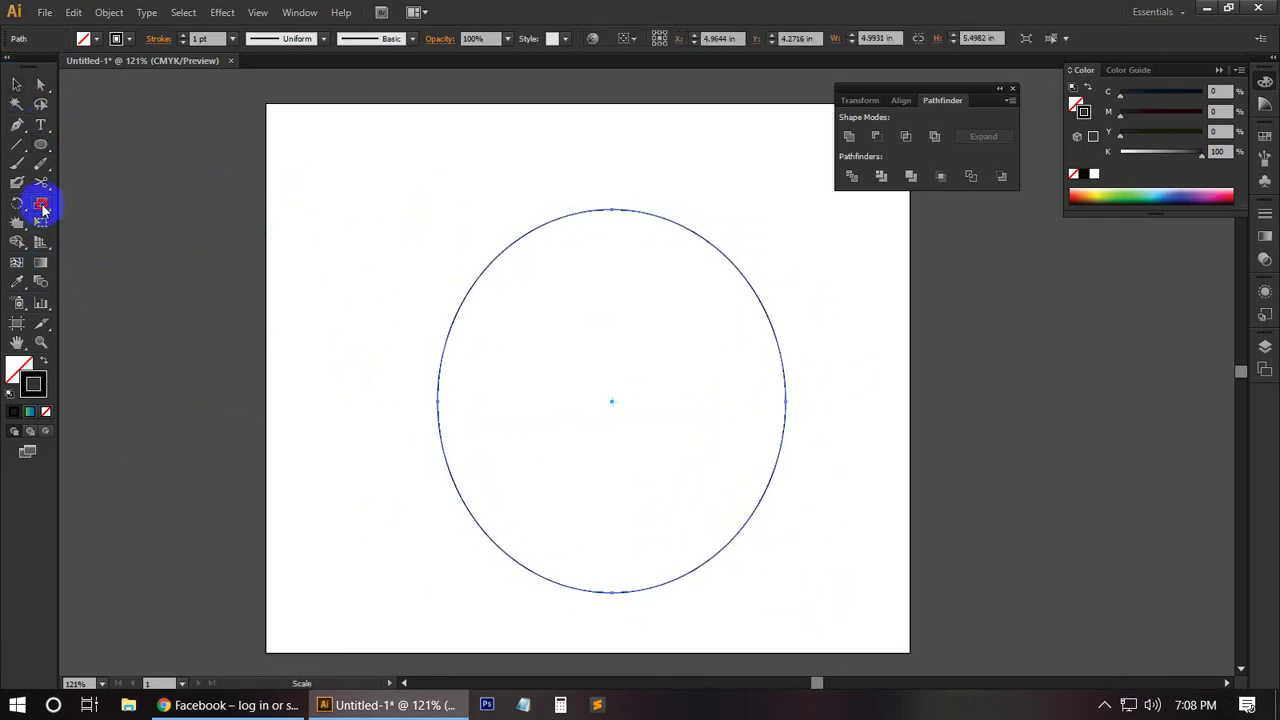
pyautogui.click(604, 374)
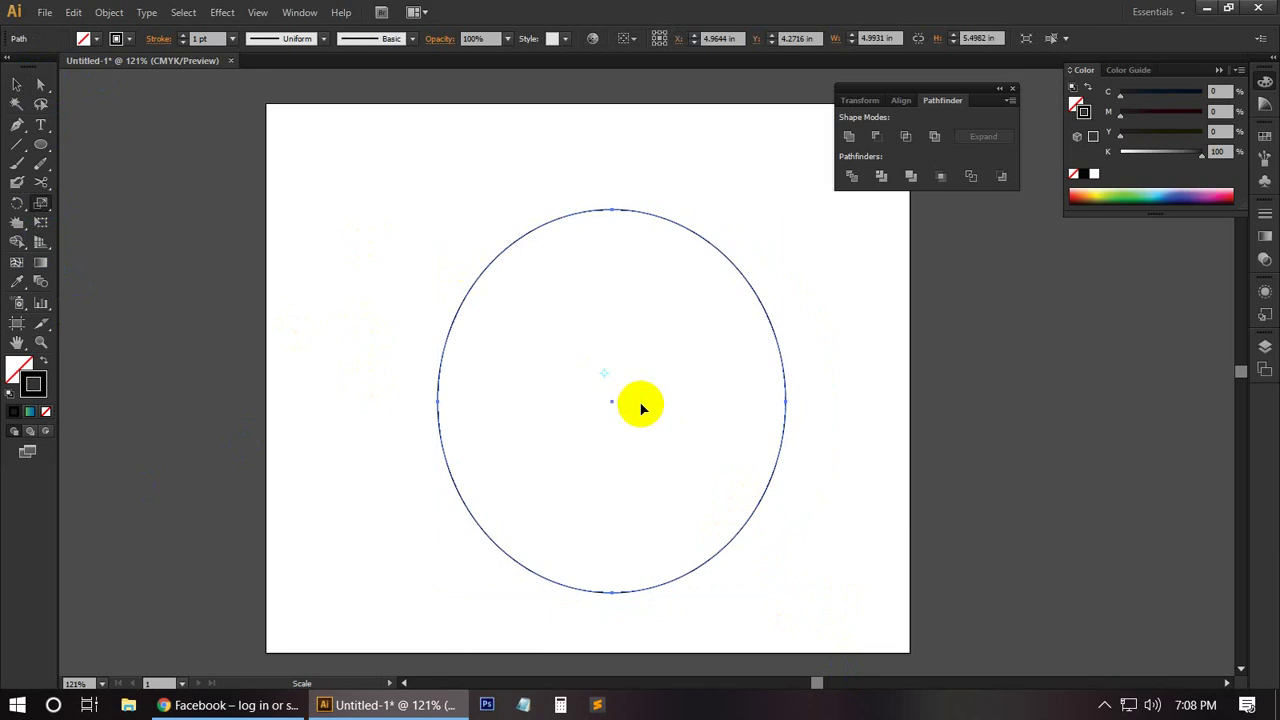
pyautogui.click(17, 84)
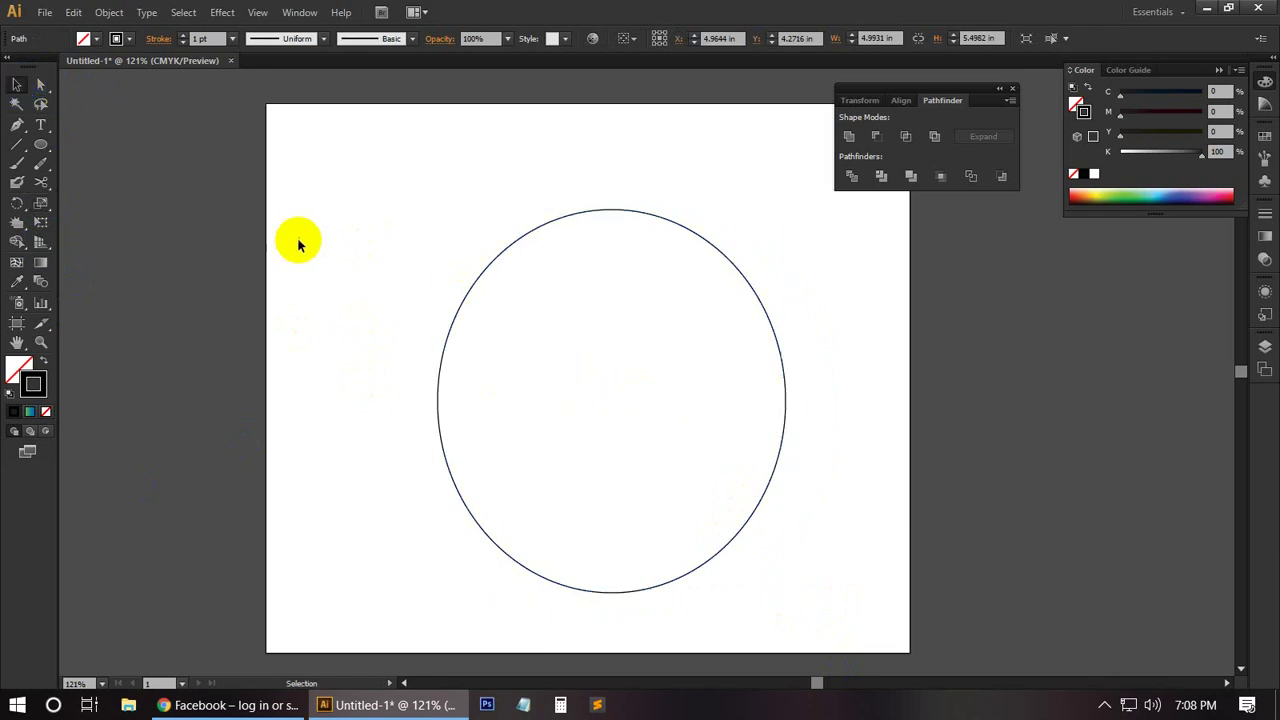
pyautogui.moveTo(300, 243); pyautogui.dragTo(577, 394)
pyautogui.click(41, 203)
pyautogui.moveTo(700, 417); pyautogui.dragTo(686, 415)
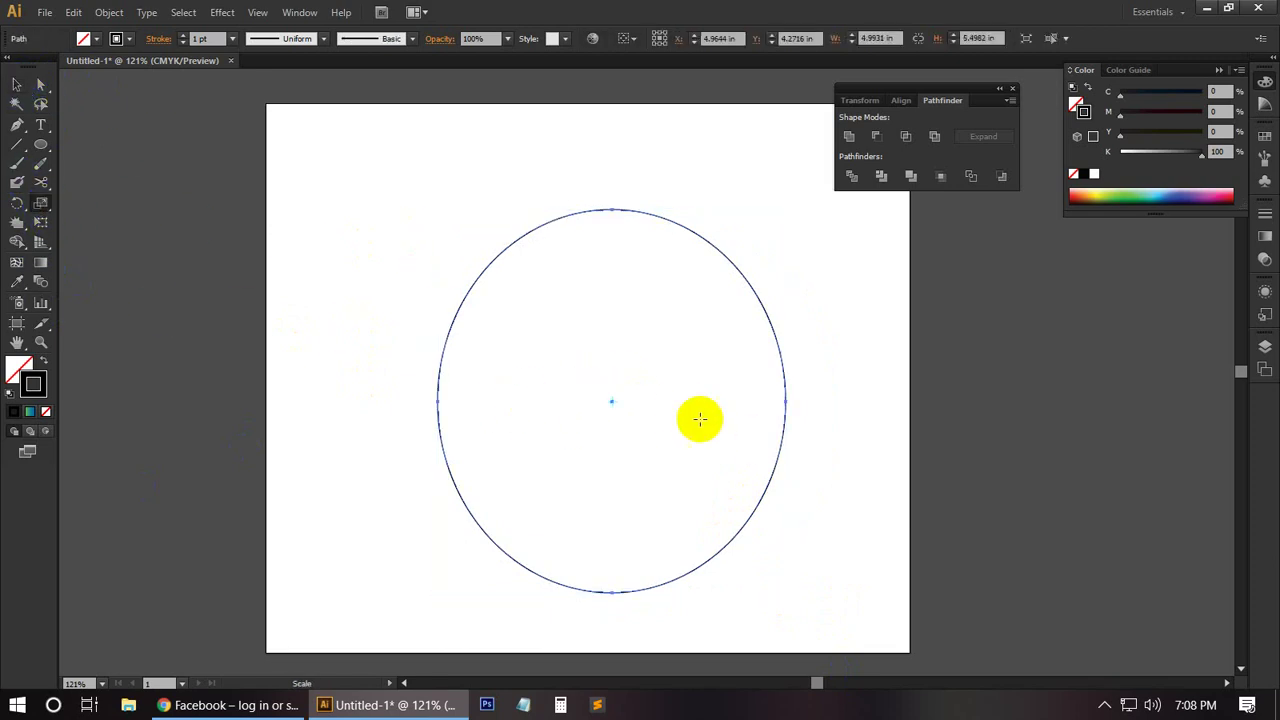
pyautogui.keyDown('alt'); pyautogui.click(687, 416); pyautogui.keyUp('alt')
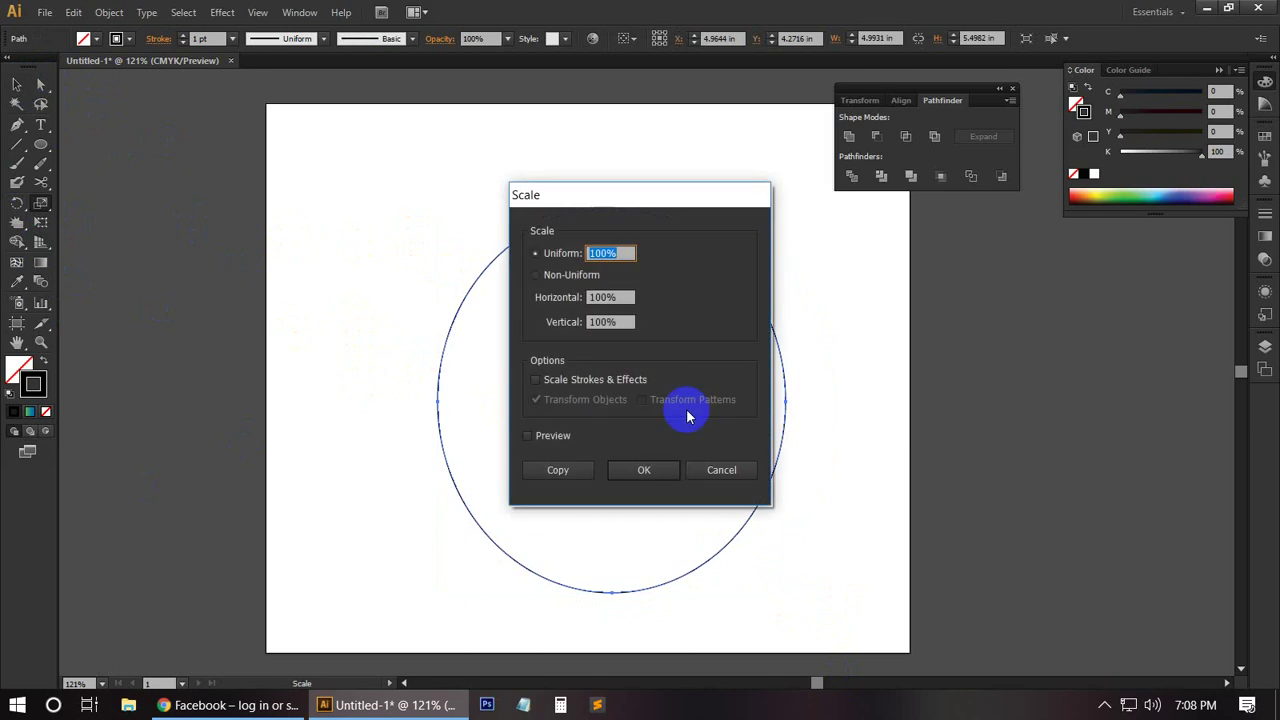
pyautogui.write('5')
pyautogui.press('Return')
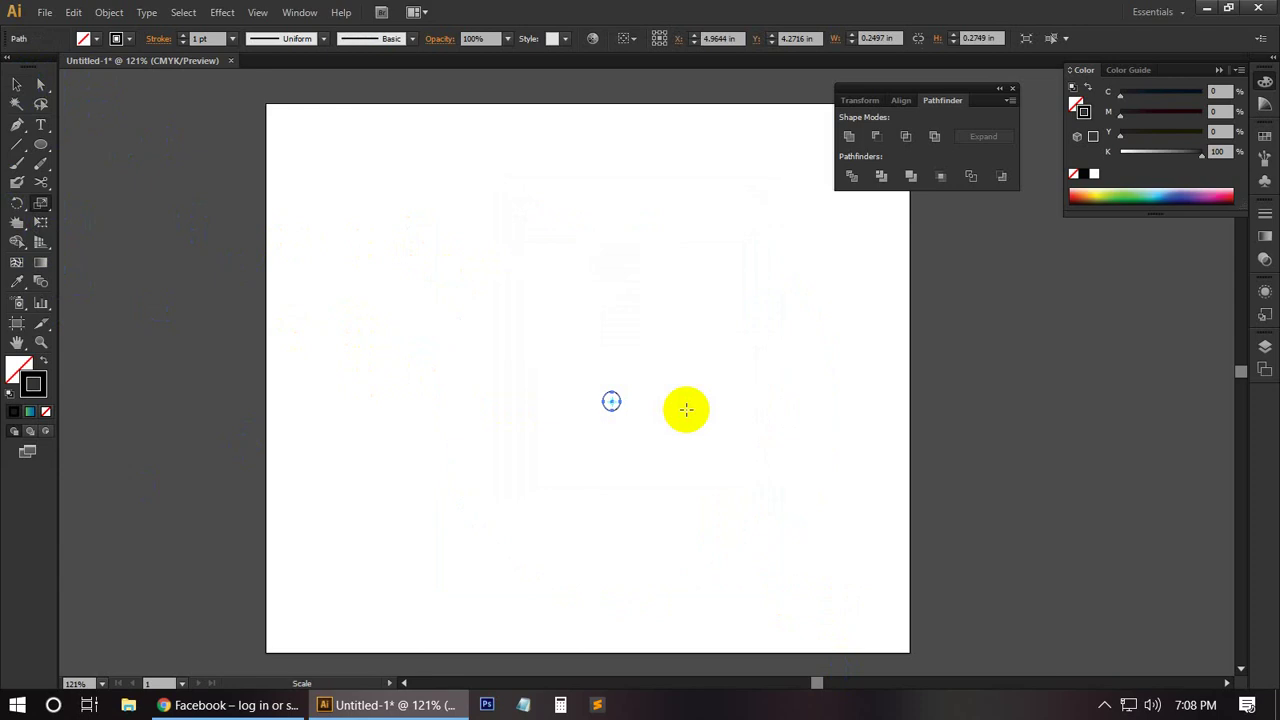
# Delete the tiny scaled circle.
pyautogui.press('v')
pyautogui.press('Delete')
pyautogui.press('s')
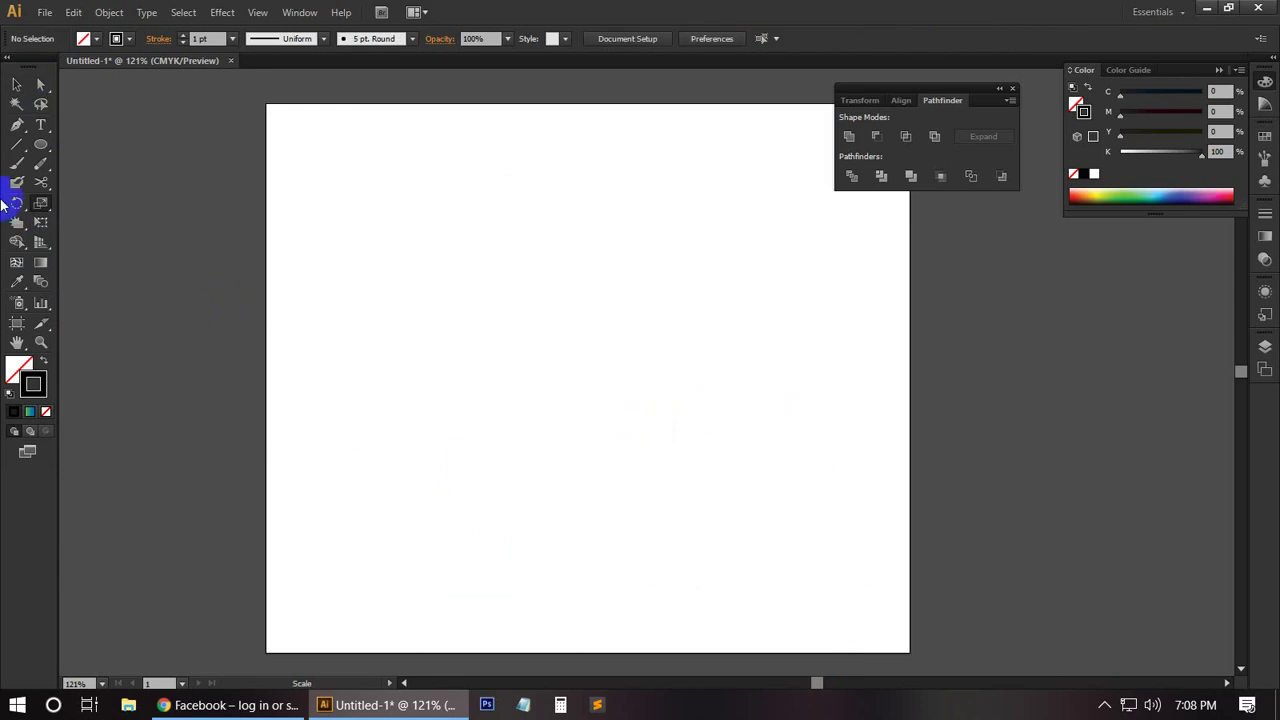
# Return to the Selection tool and show the hidden system tray icons.
pyautogui.click(19, 85)
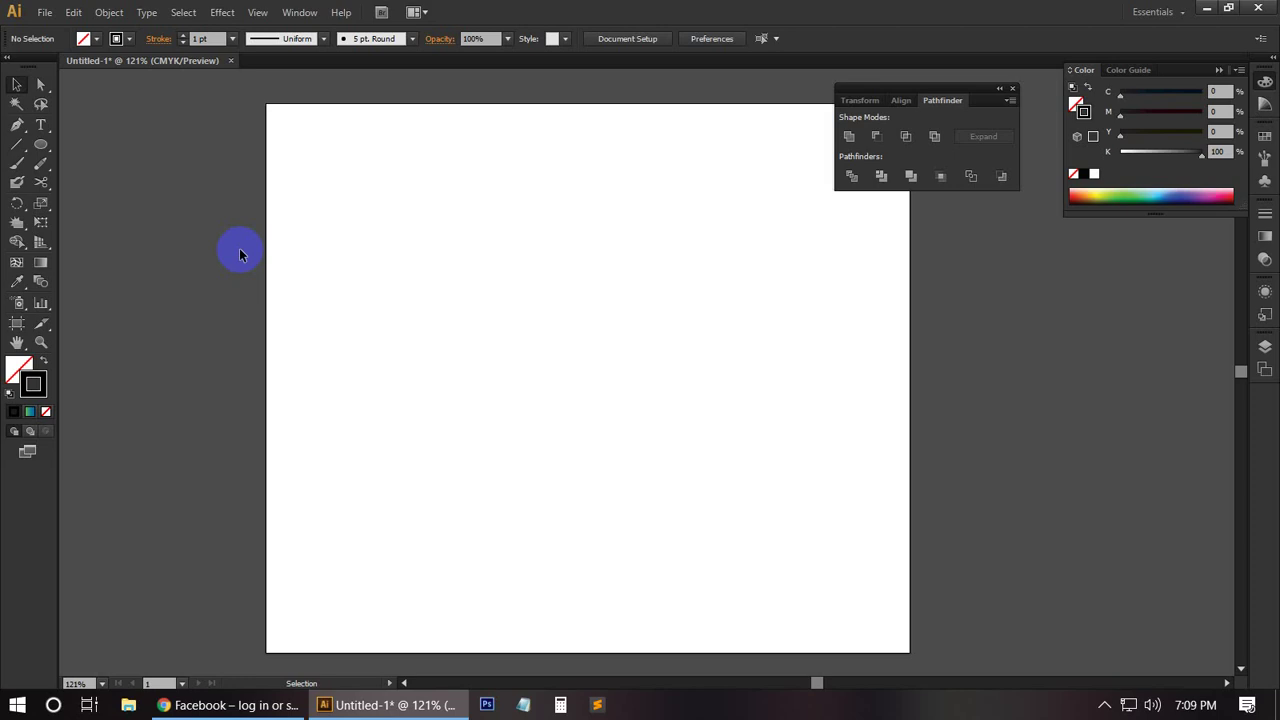
pyautogui.click(1104, 705)
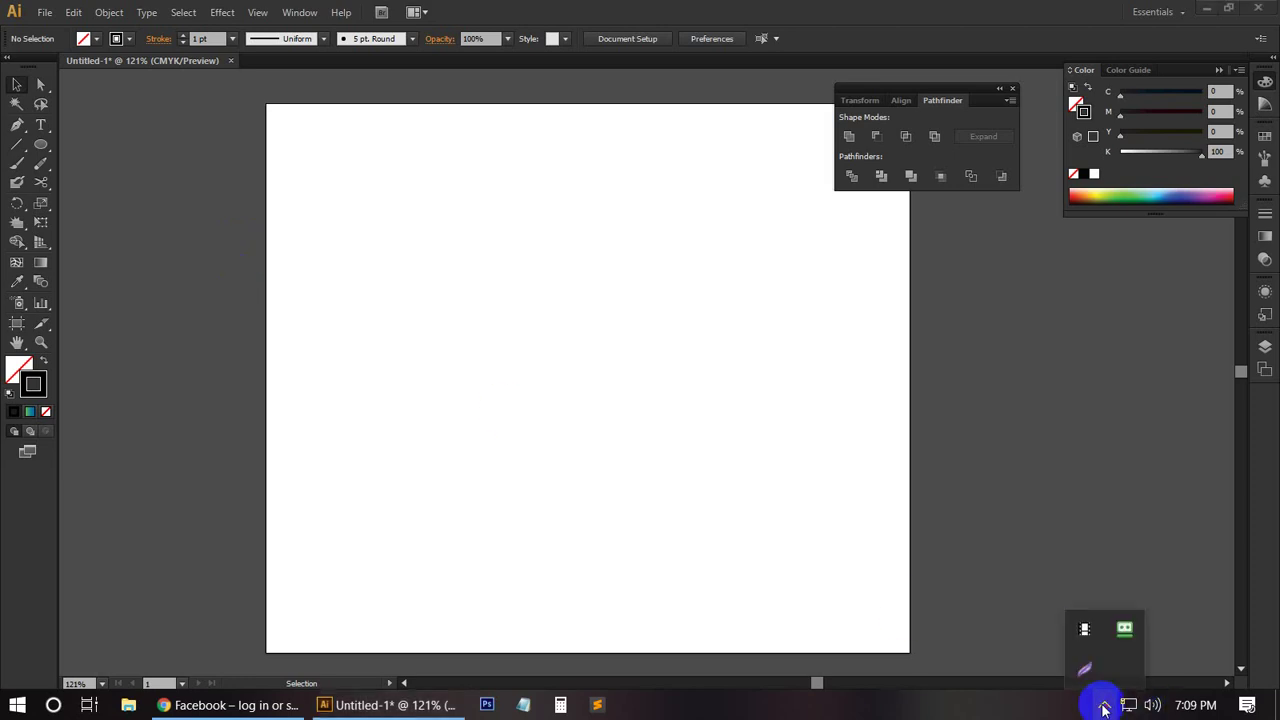